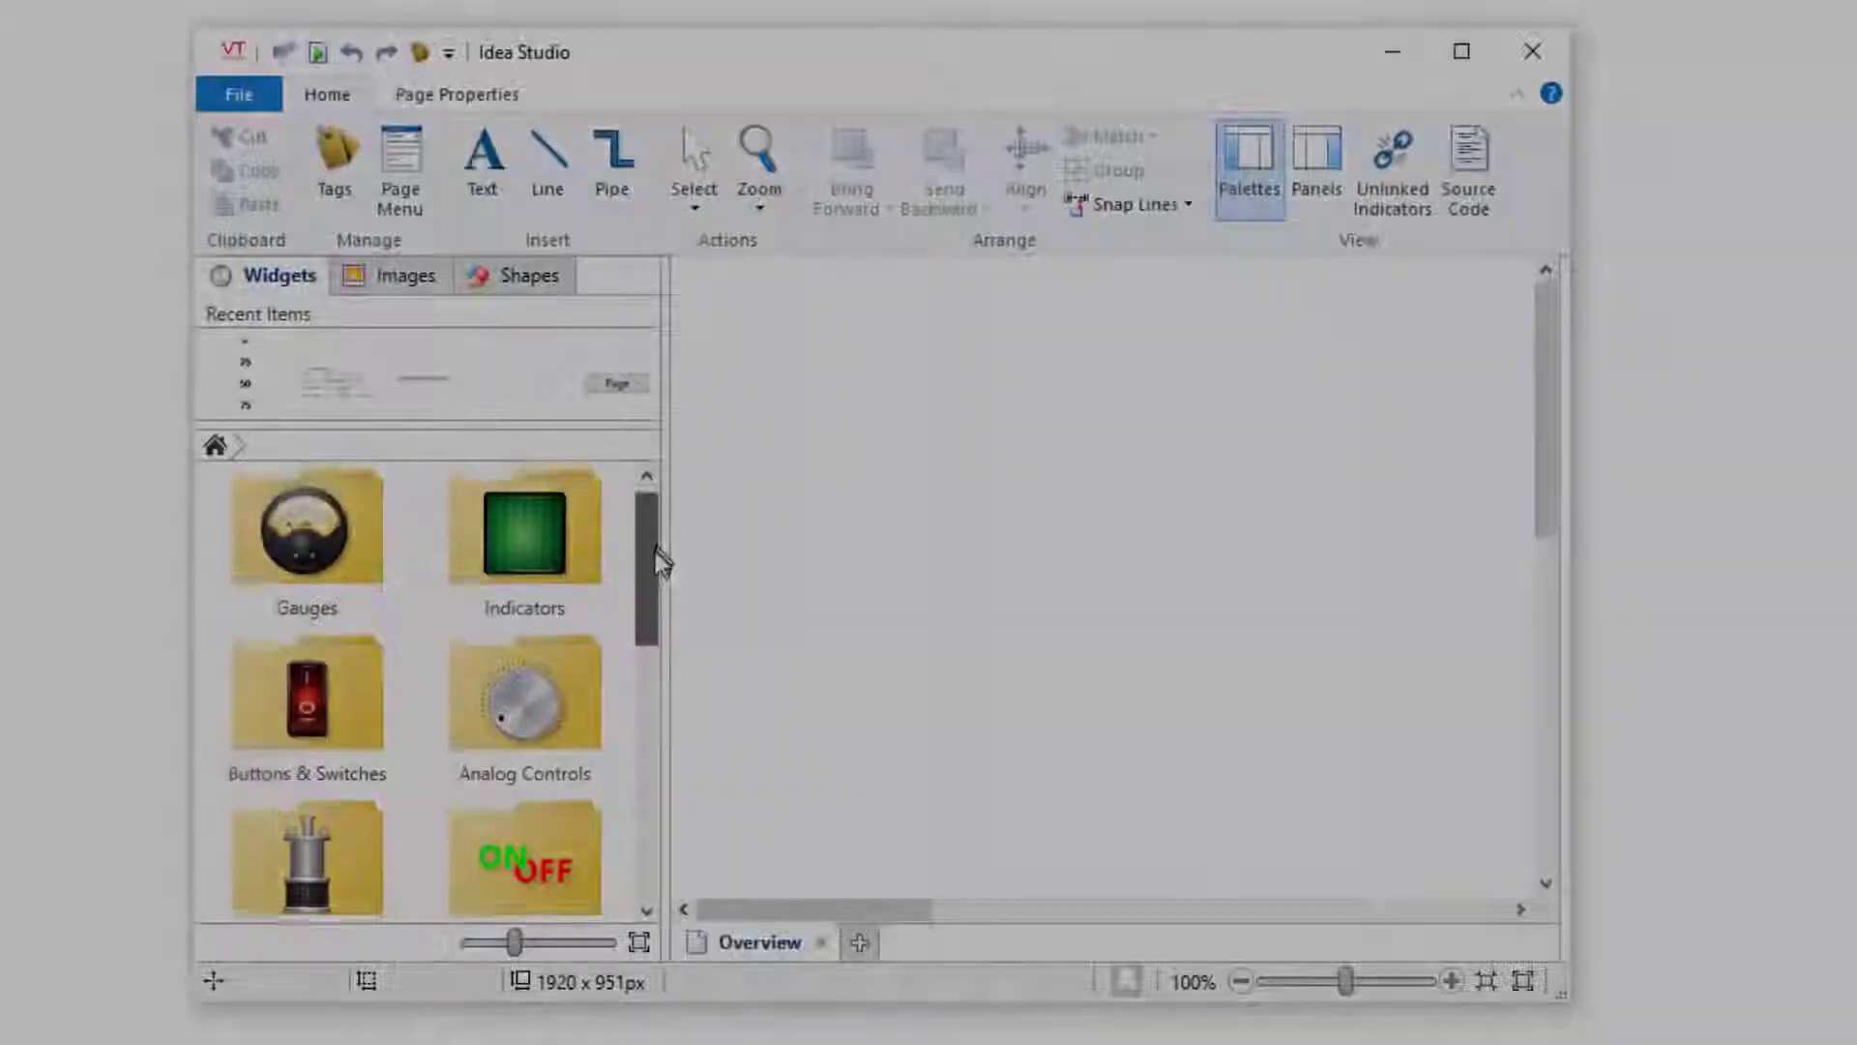
# On Station Status, select the linear level meter beside the trend and show its context menu
pyautogui.moveTo(652, 561); pyautogui.dragTo(628, 809)
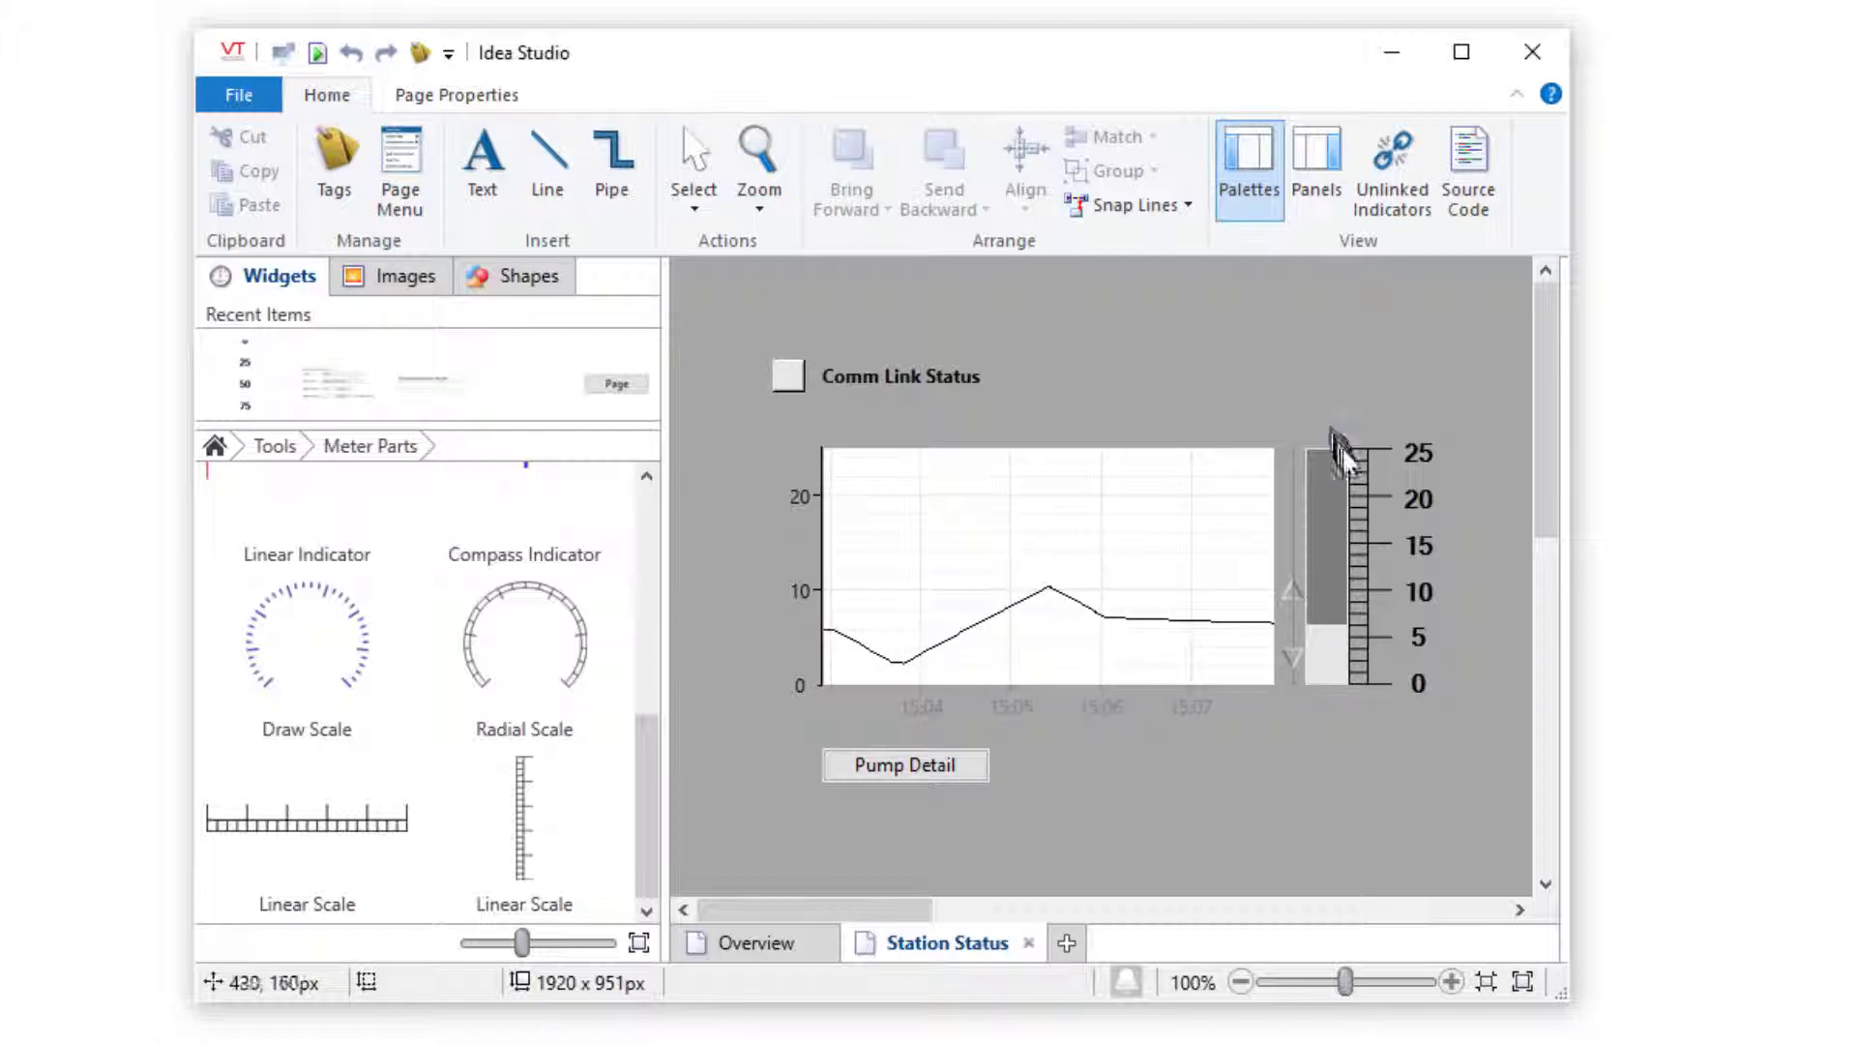
pyautogui.click(1407, 509)
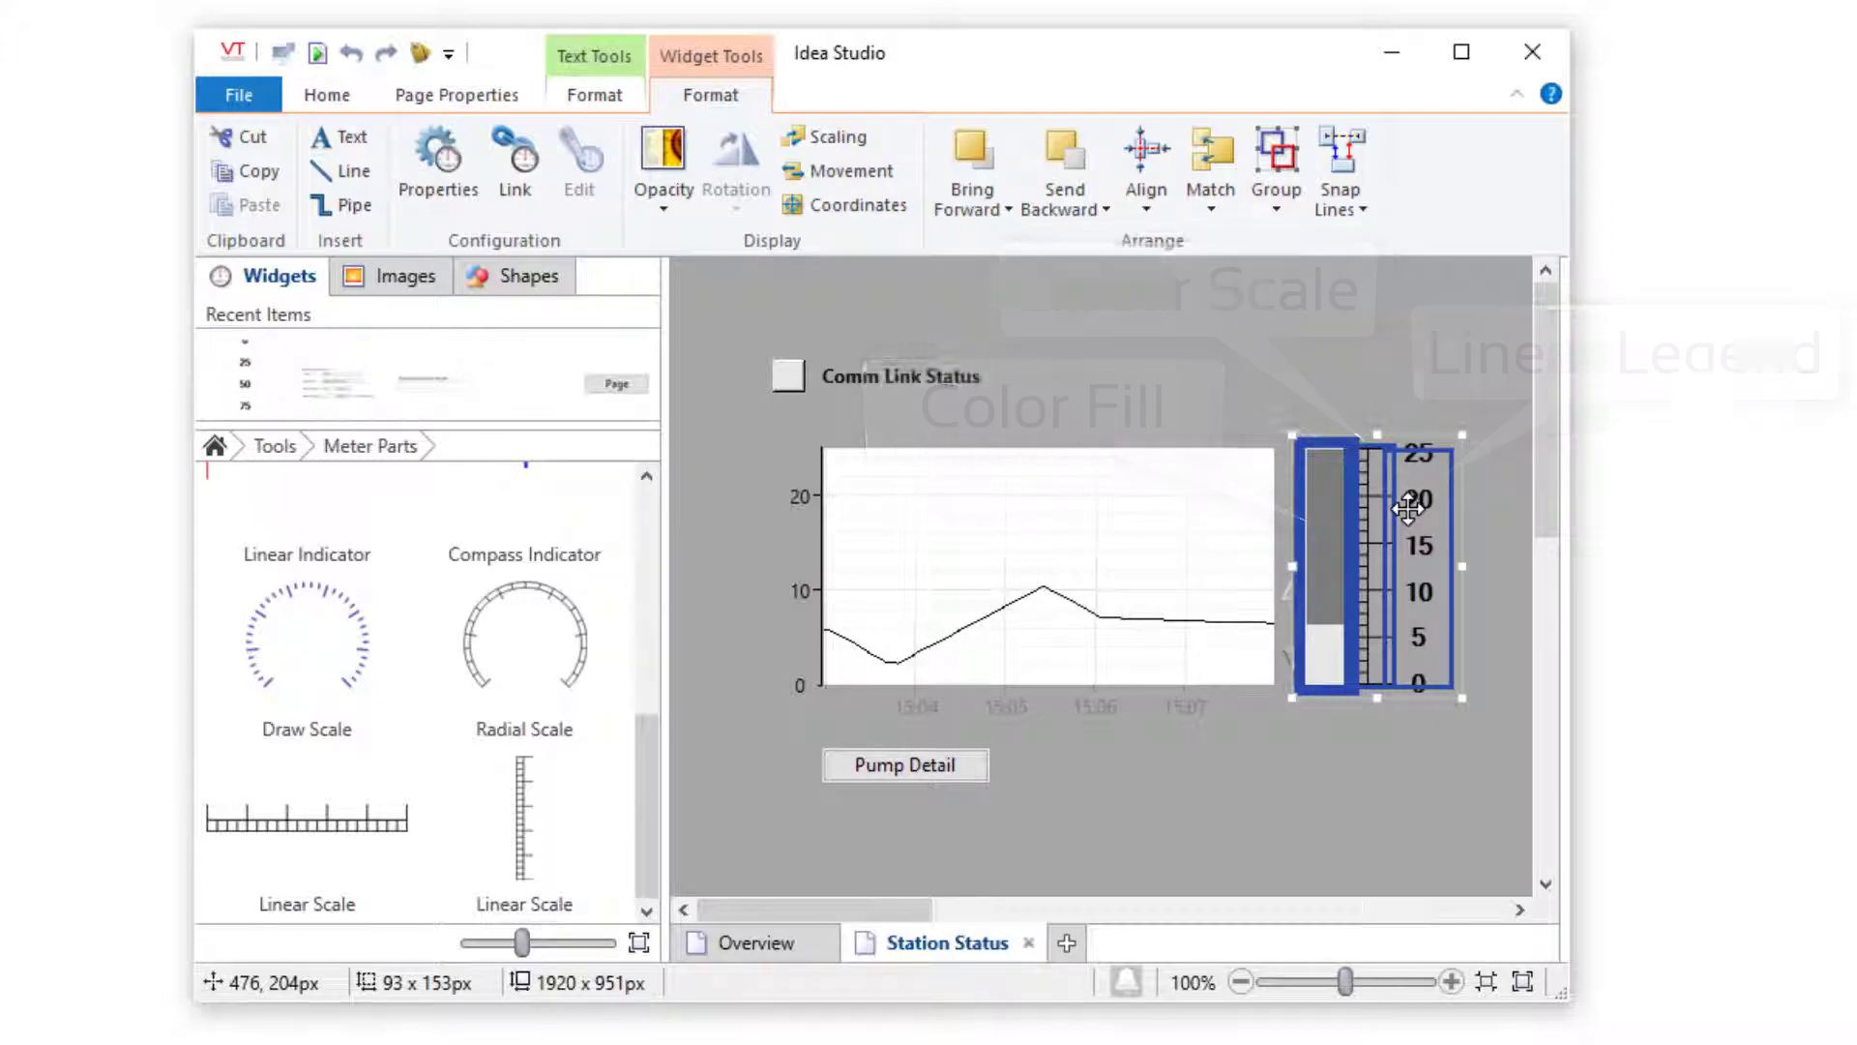
pyautogui.rightClick(1377, 464)
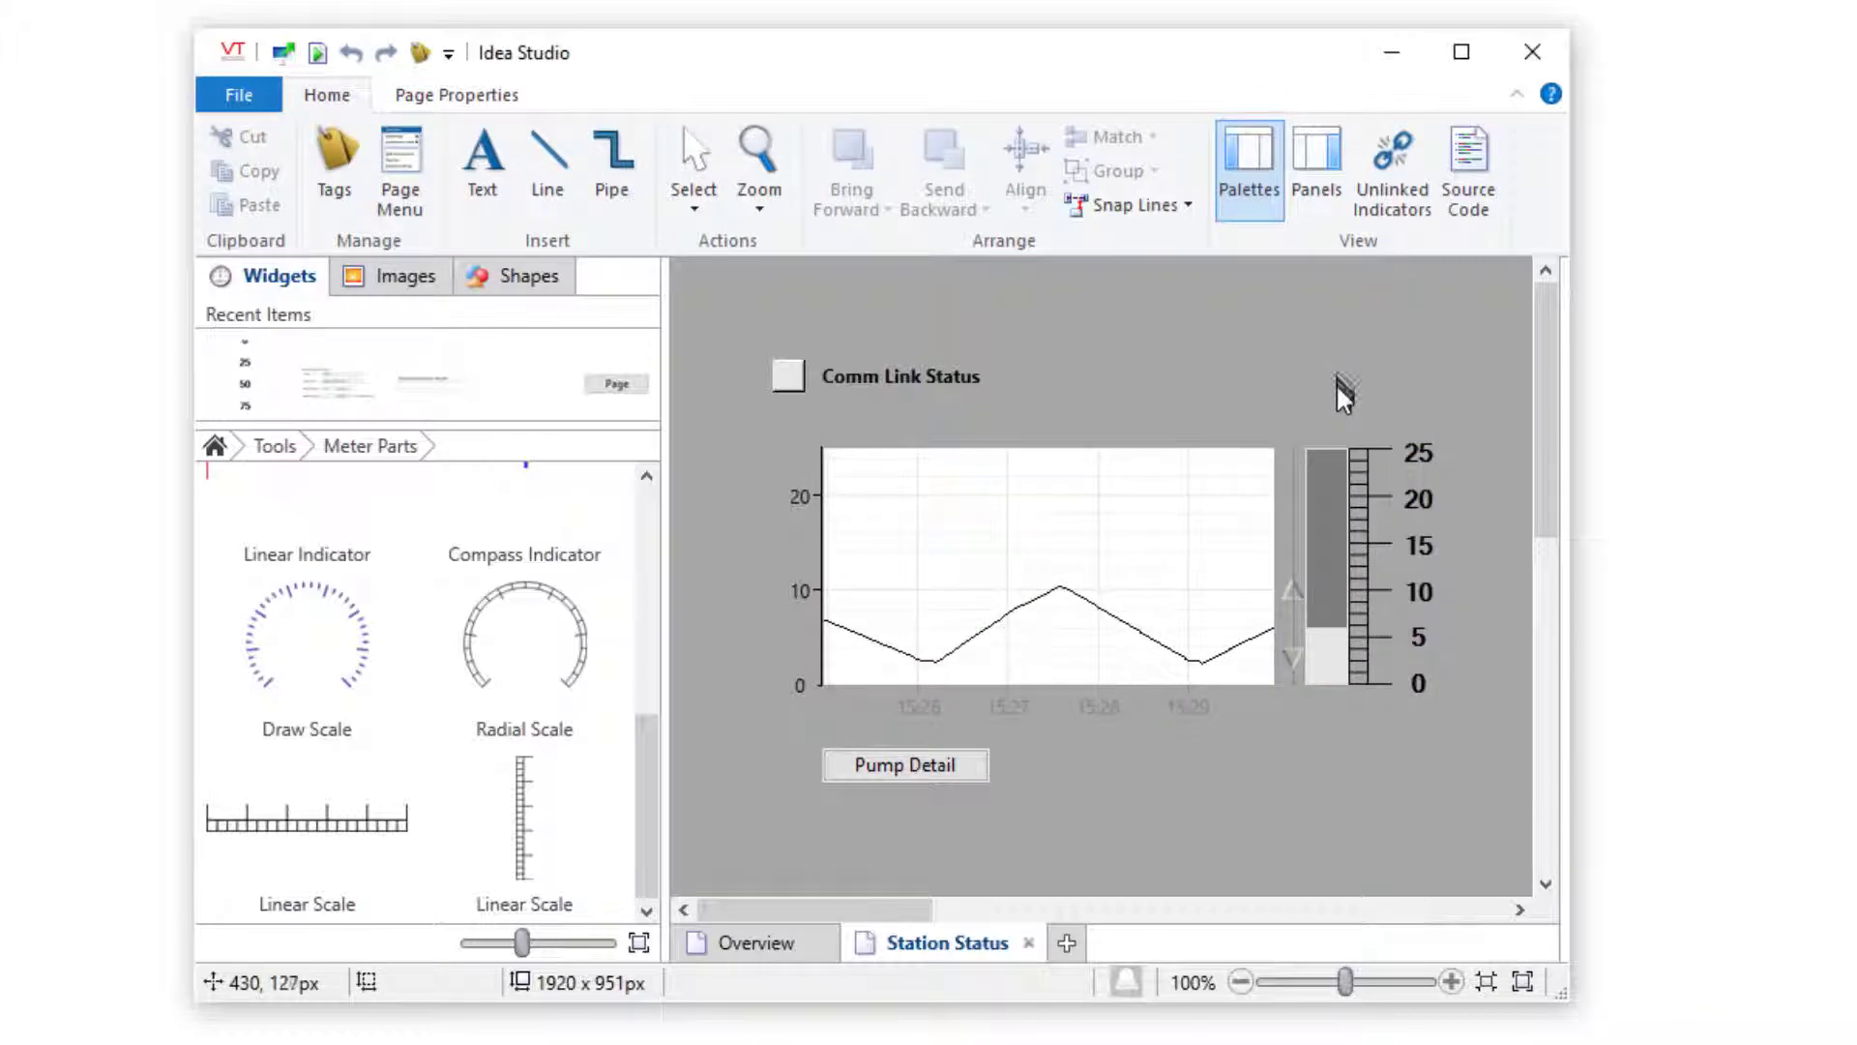
pyautogui.click(1441, 496)
# Save the meter as tag widget 'Scaled Level' on Station 1\Comms Link\Level, then open Sample Page
pyautogui.rightClick(1420, 489)
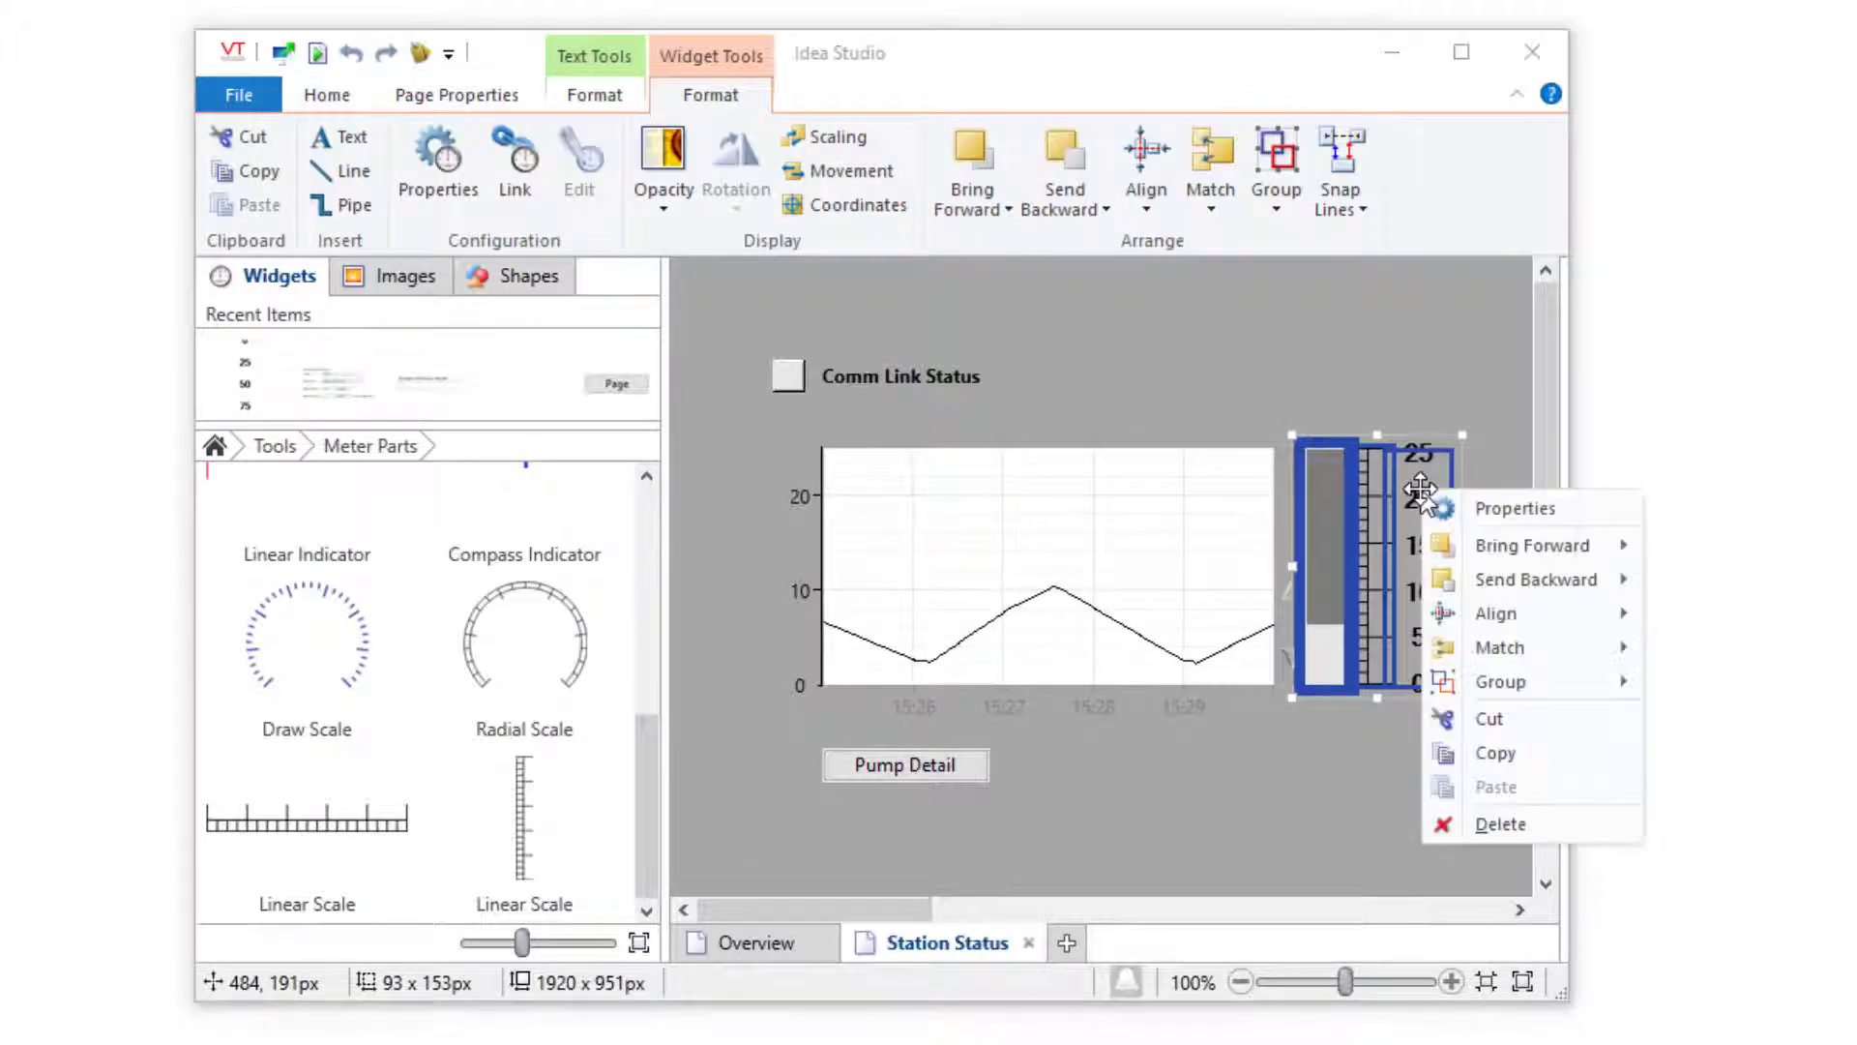
pyautogui.moveTo(1500, 682)
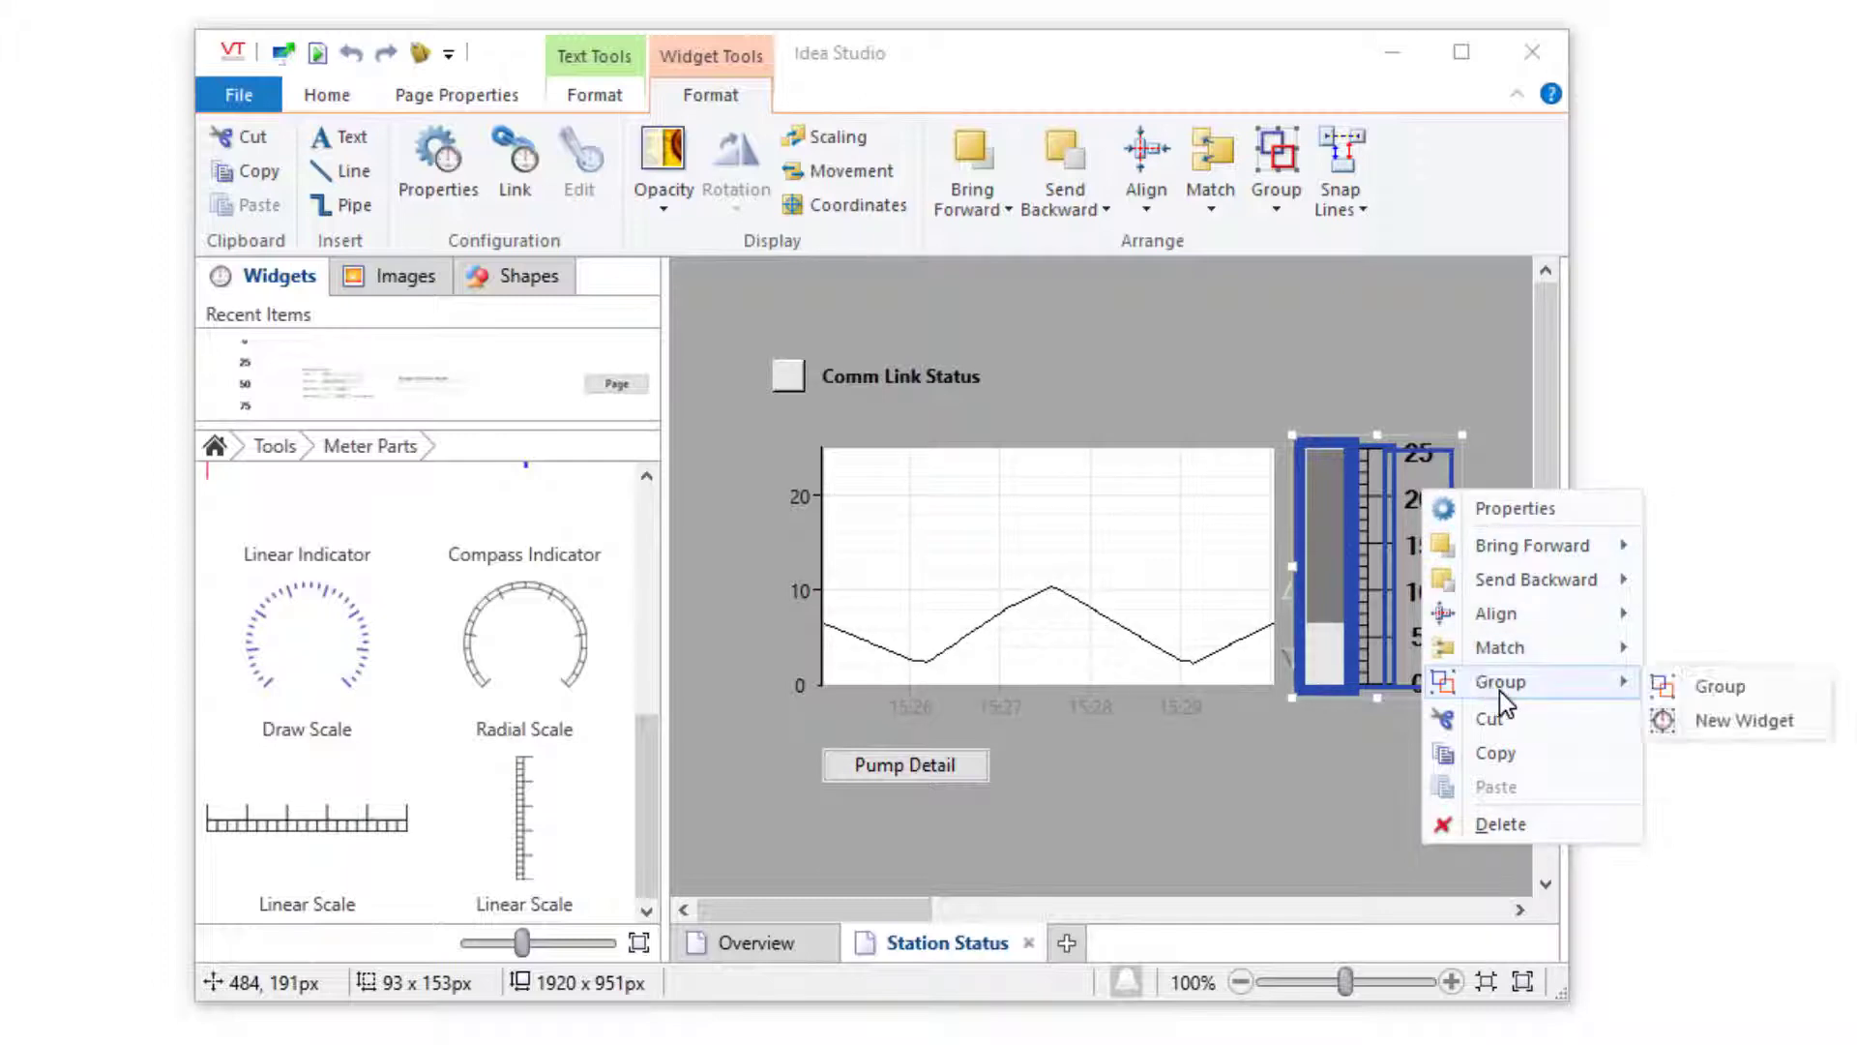
pyautogui.click(1708, 726)
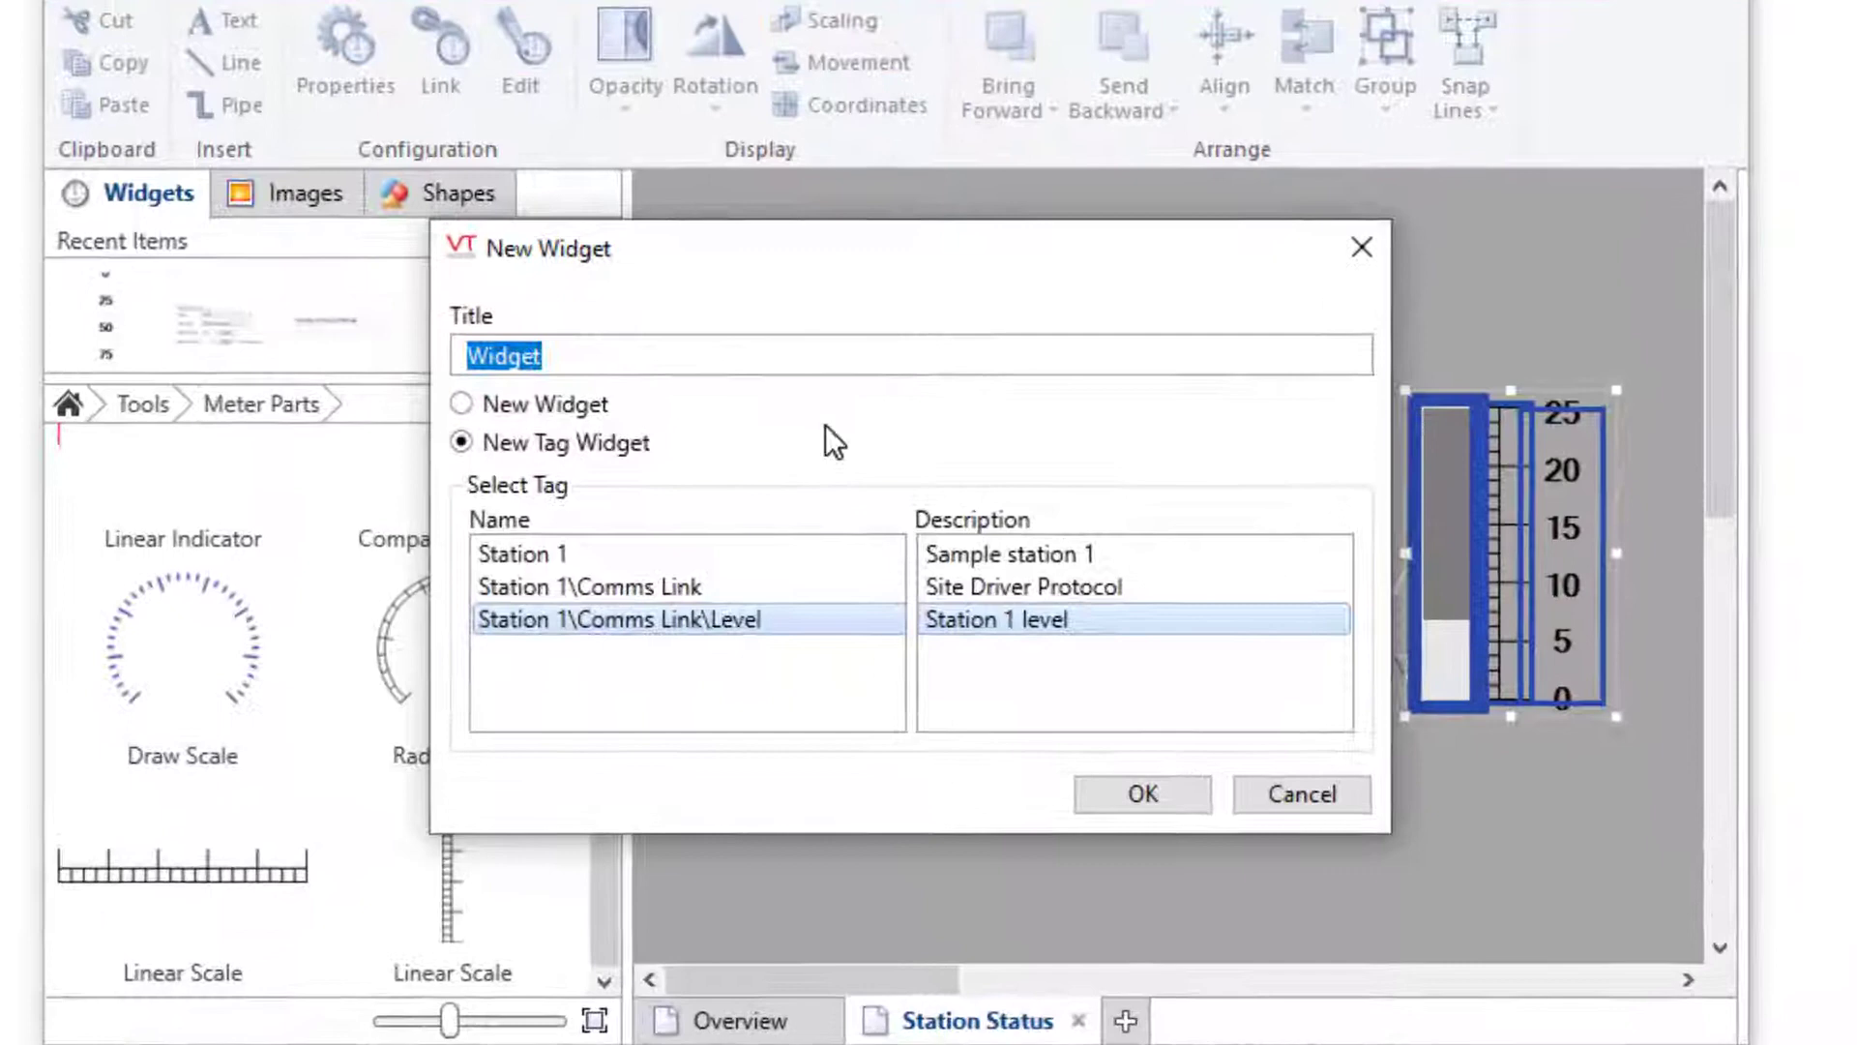
pyautogui.write('Scaled Lev')
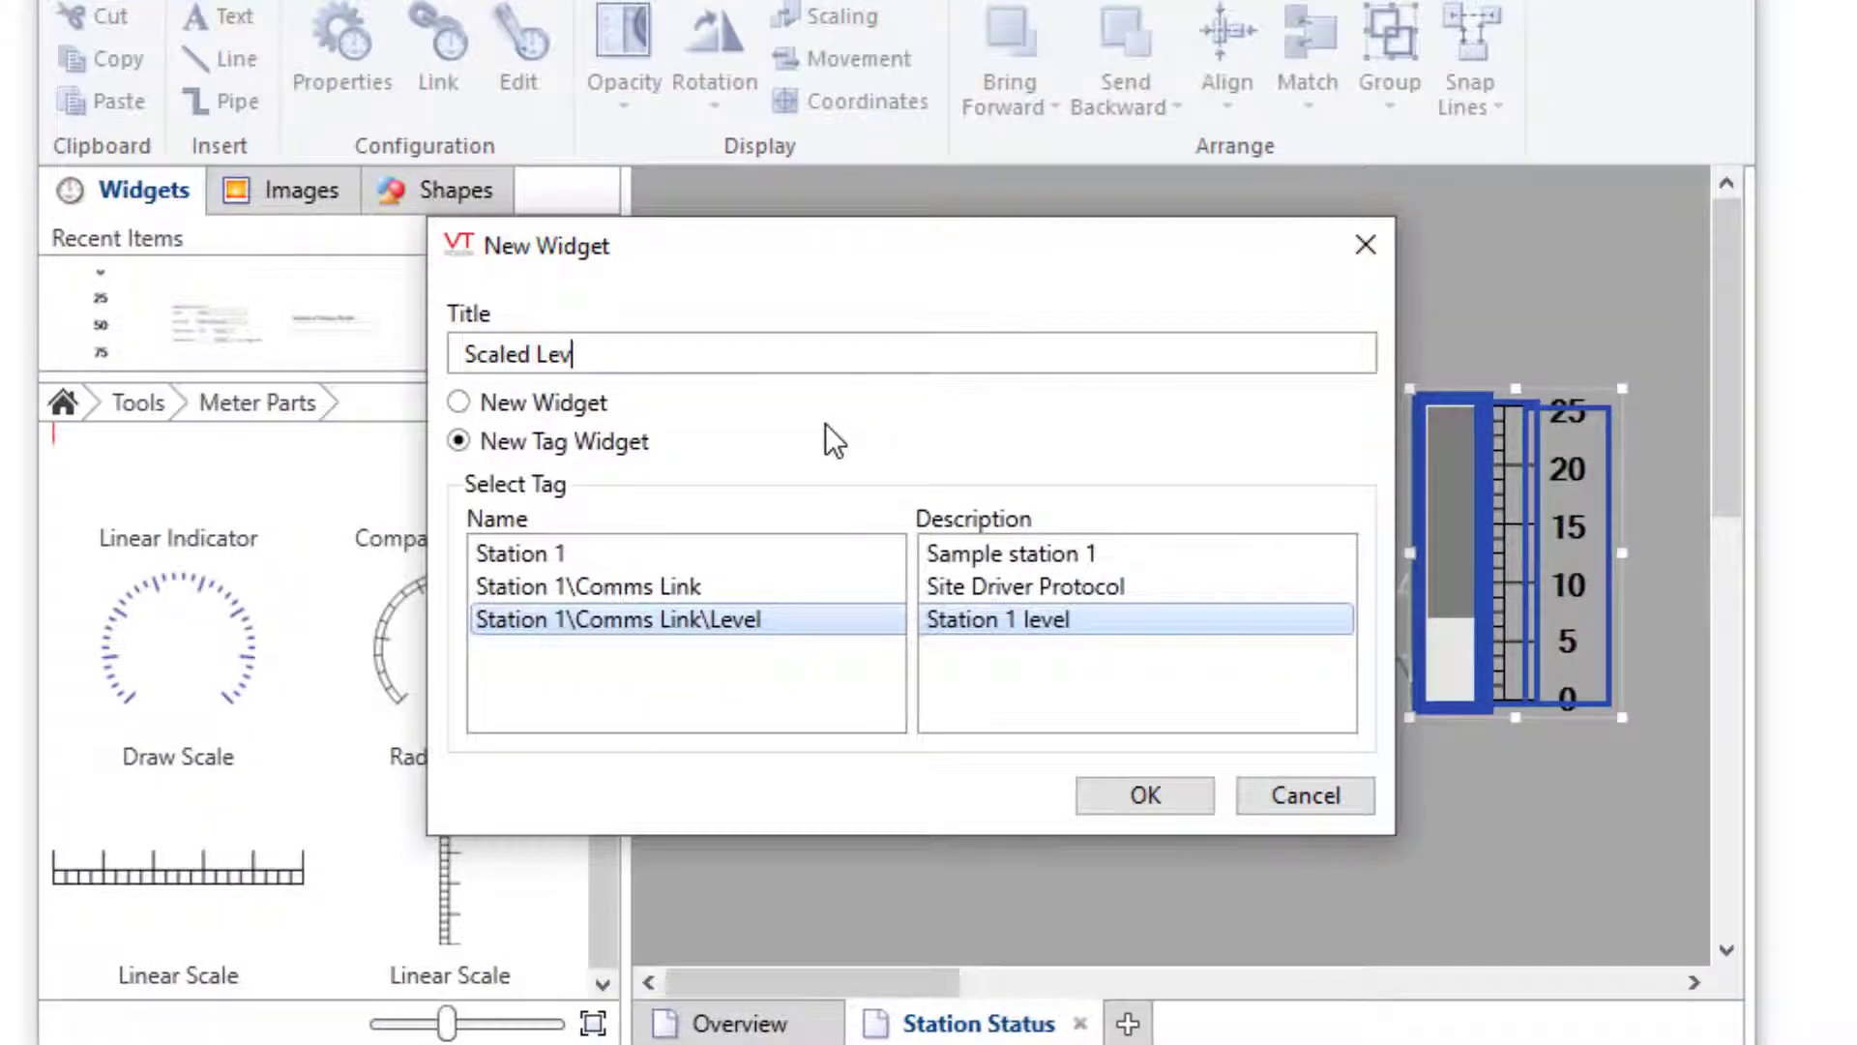
pyautogui.write('el')
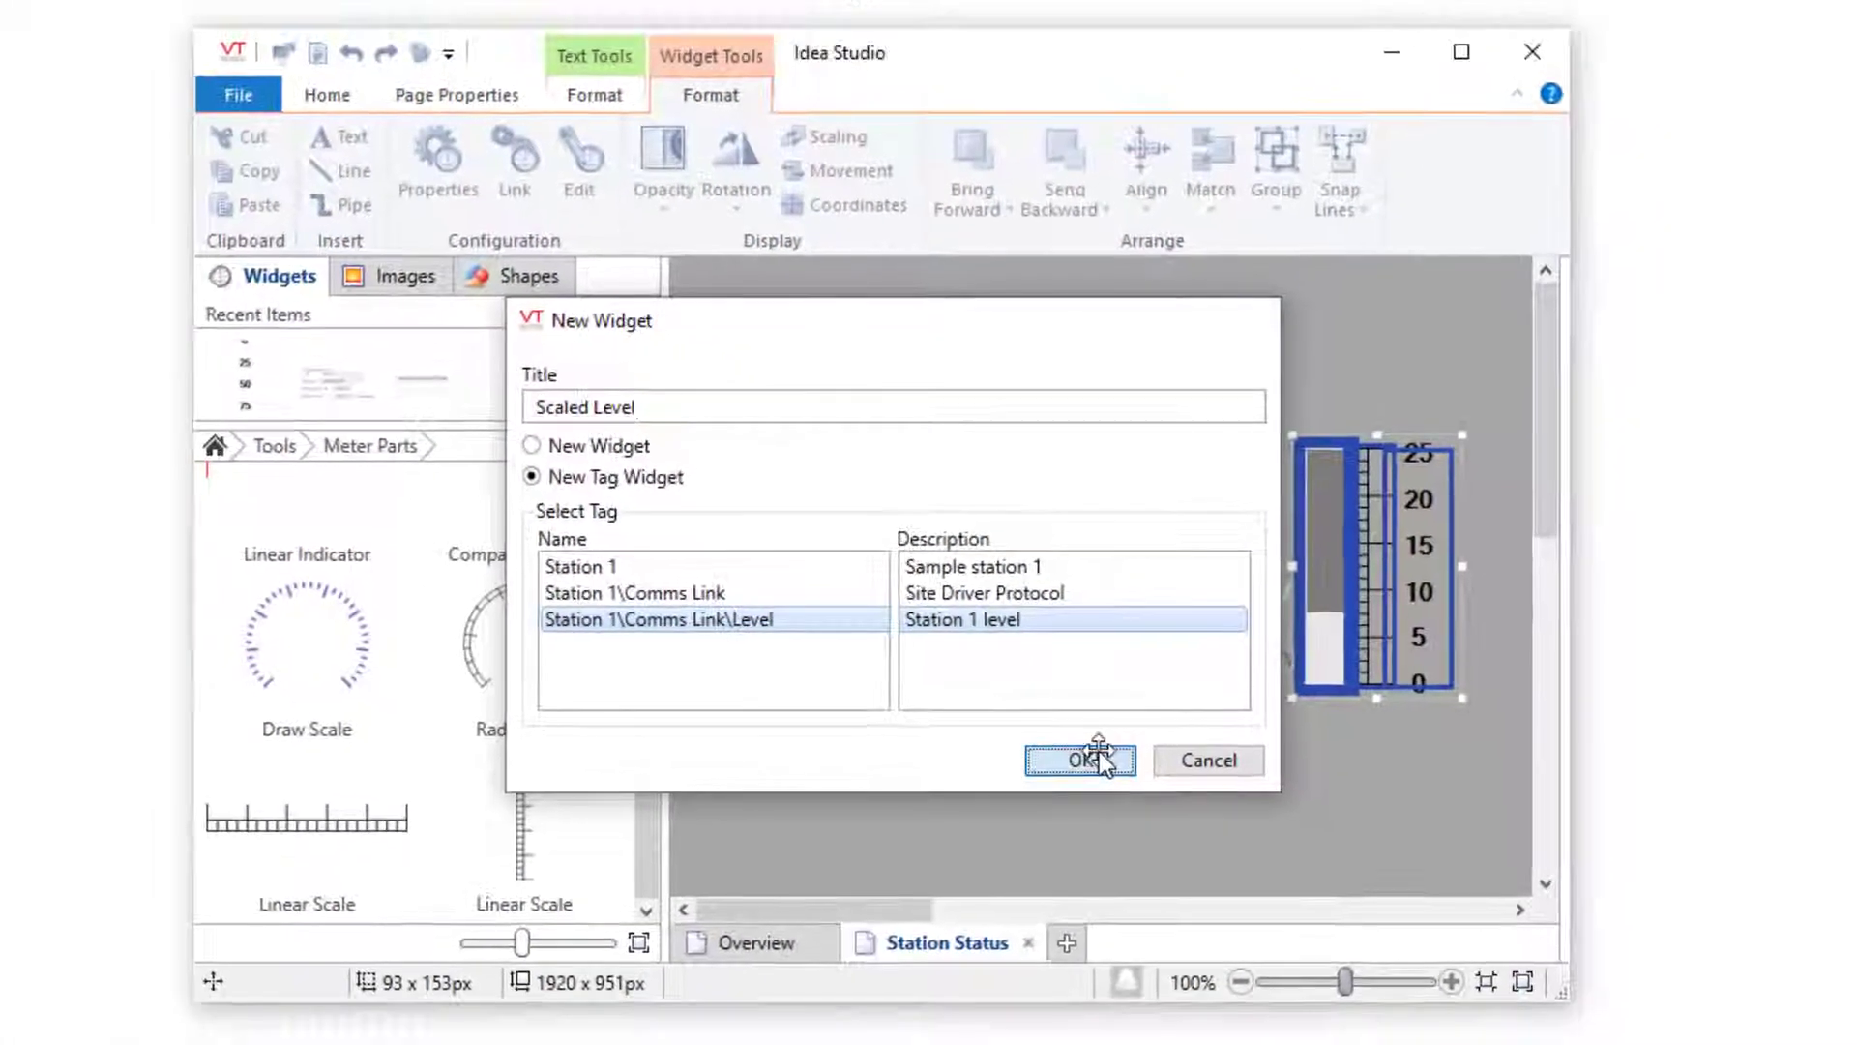
pyautogui.click(1099, 752)
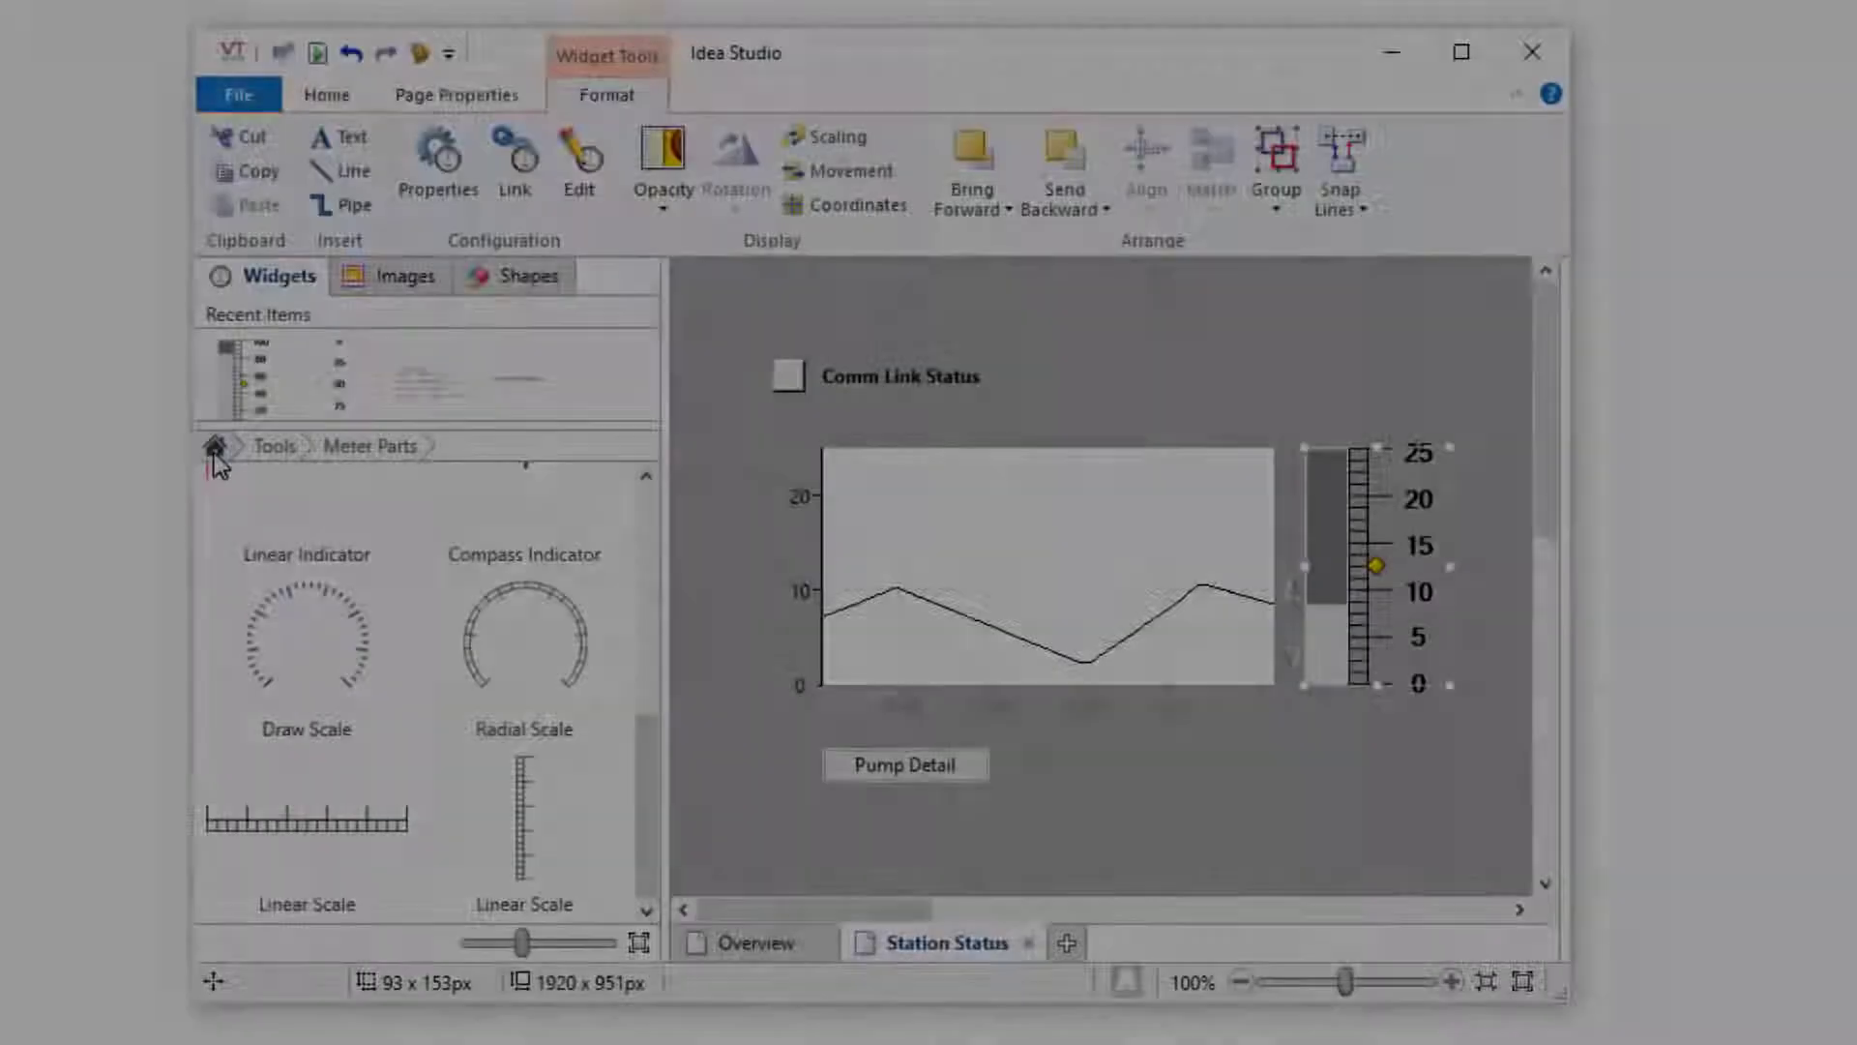
pyautogui.click(214, 447)
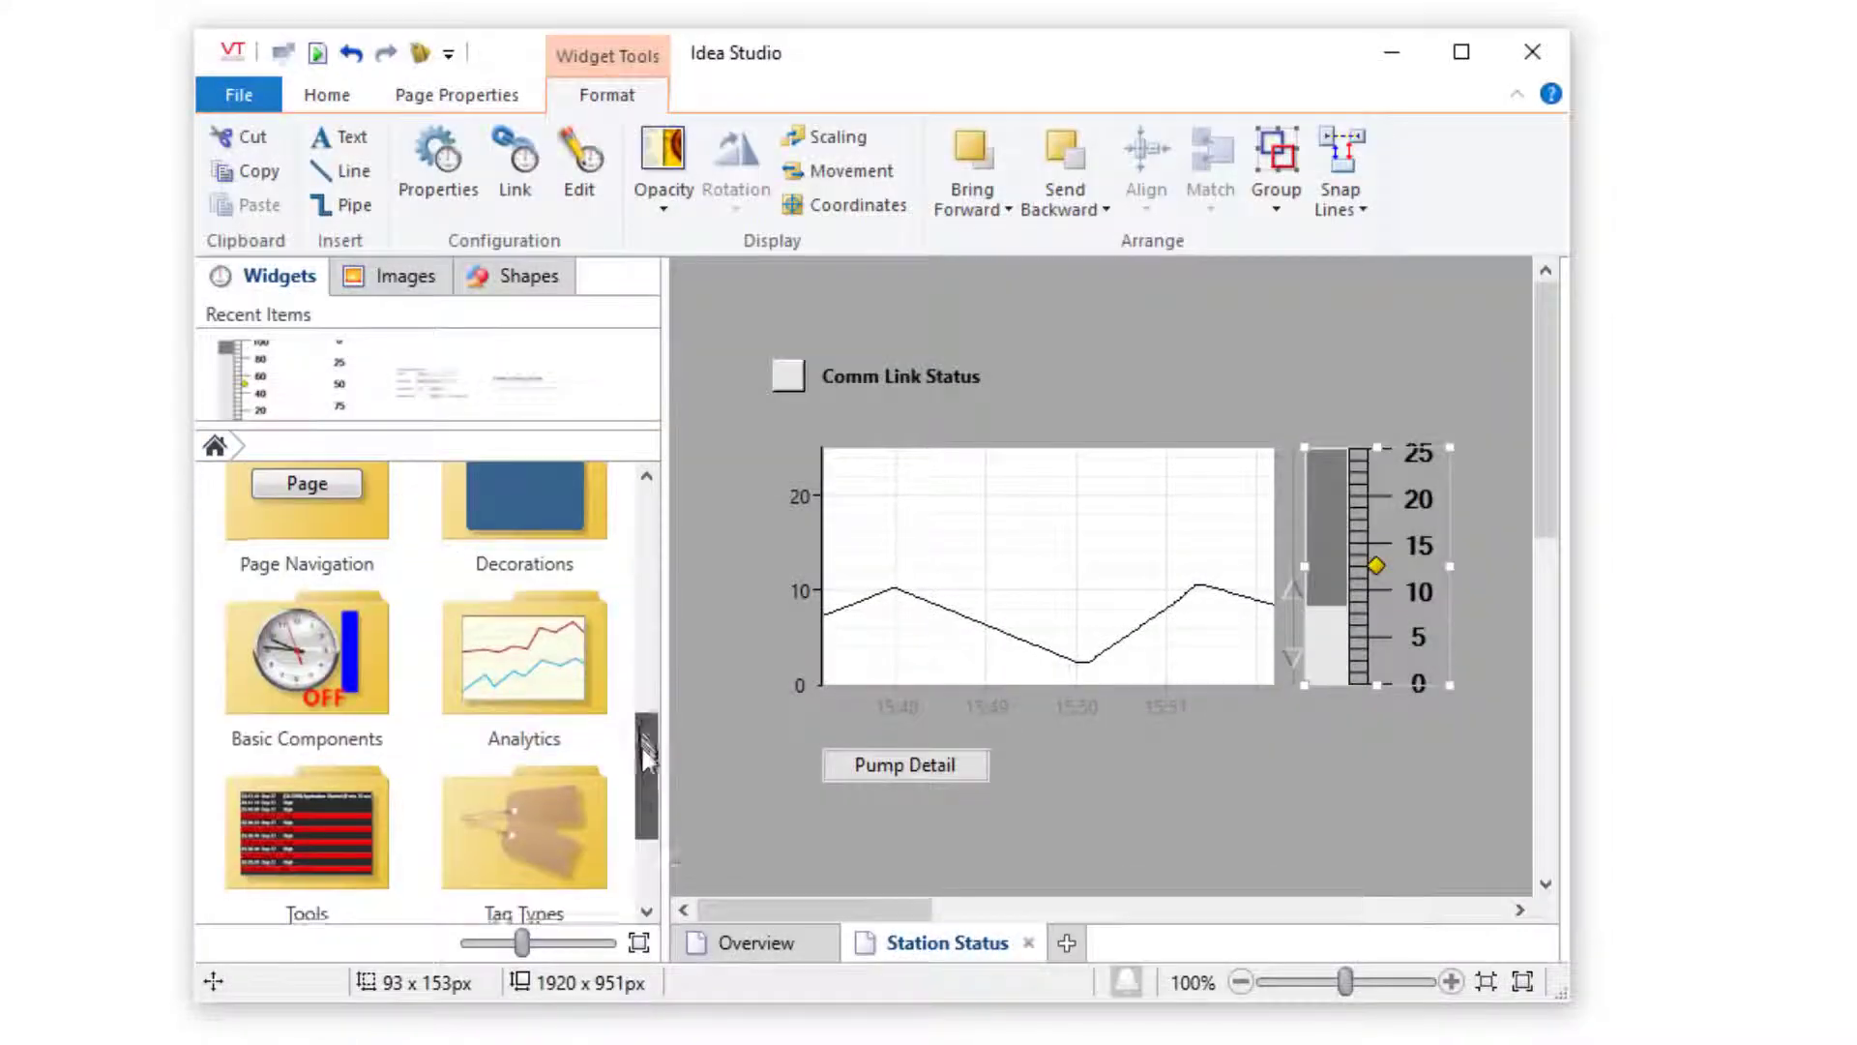
pyautogui.moveTo(643, 745); pyautogui.dragTo(651, 858)
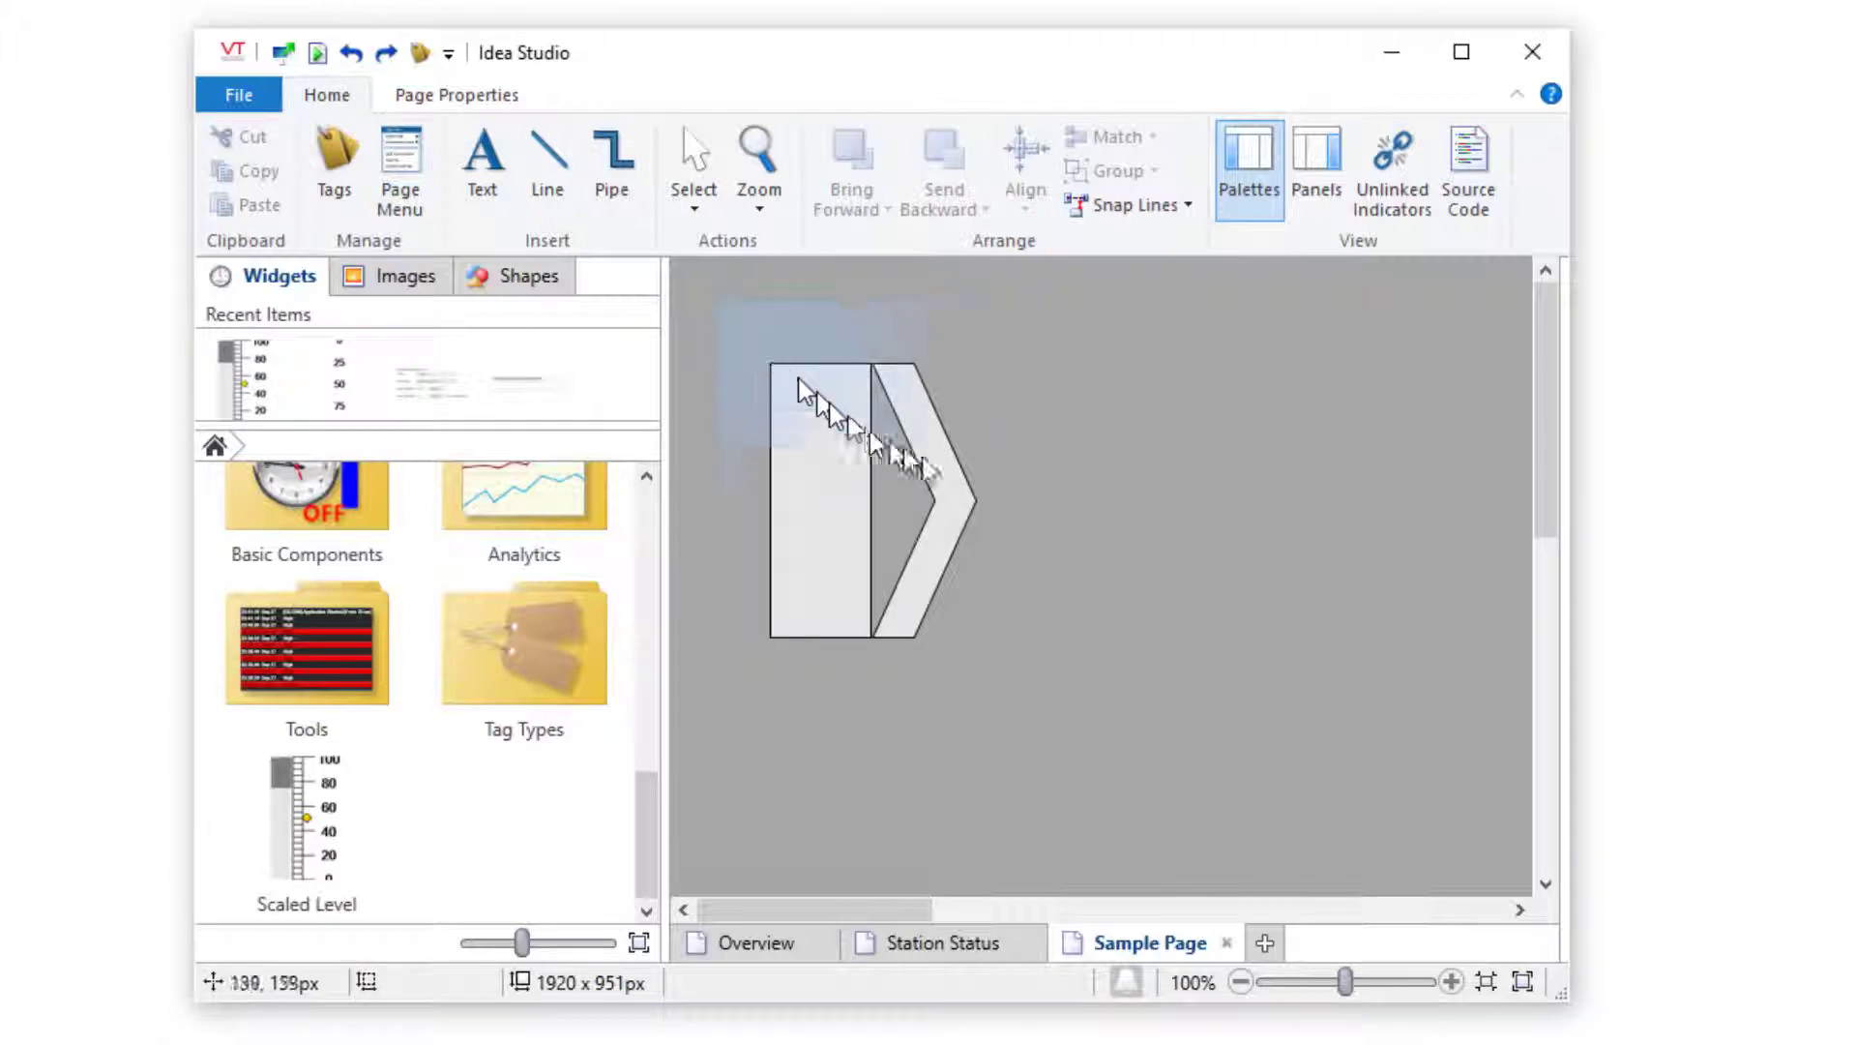
# Group the rectangle and chevron shapes and move the group slightly right
pyautogui.moveTo(717, 300); pyautogui.dragTo(996, 495)
pyautogui.click(1190, 198)
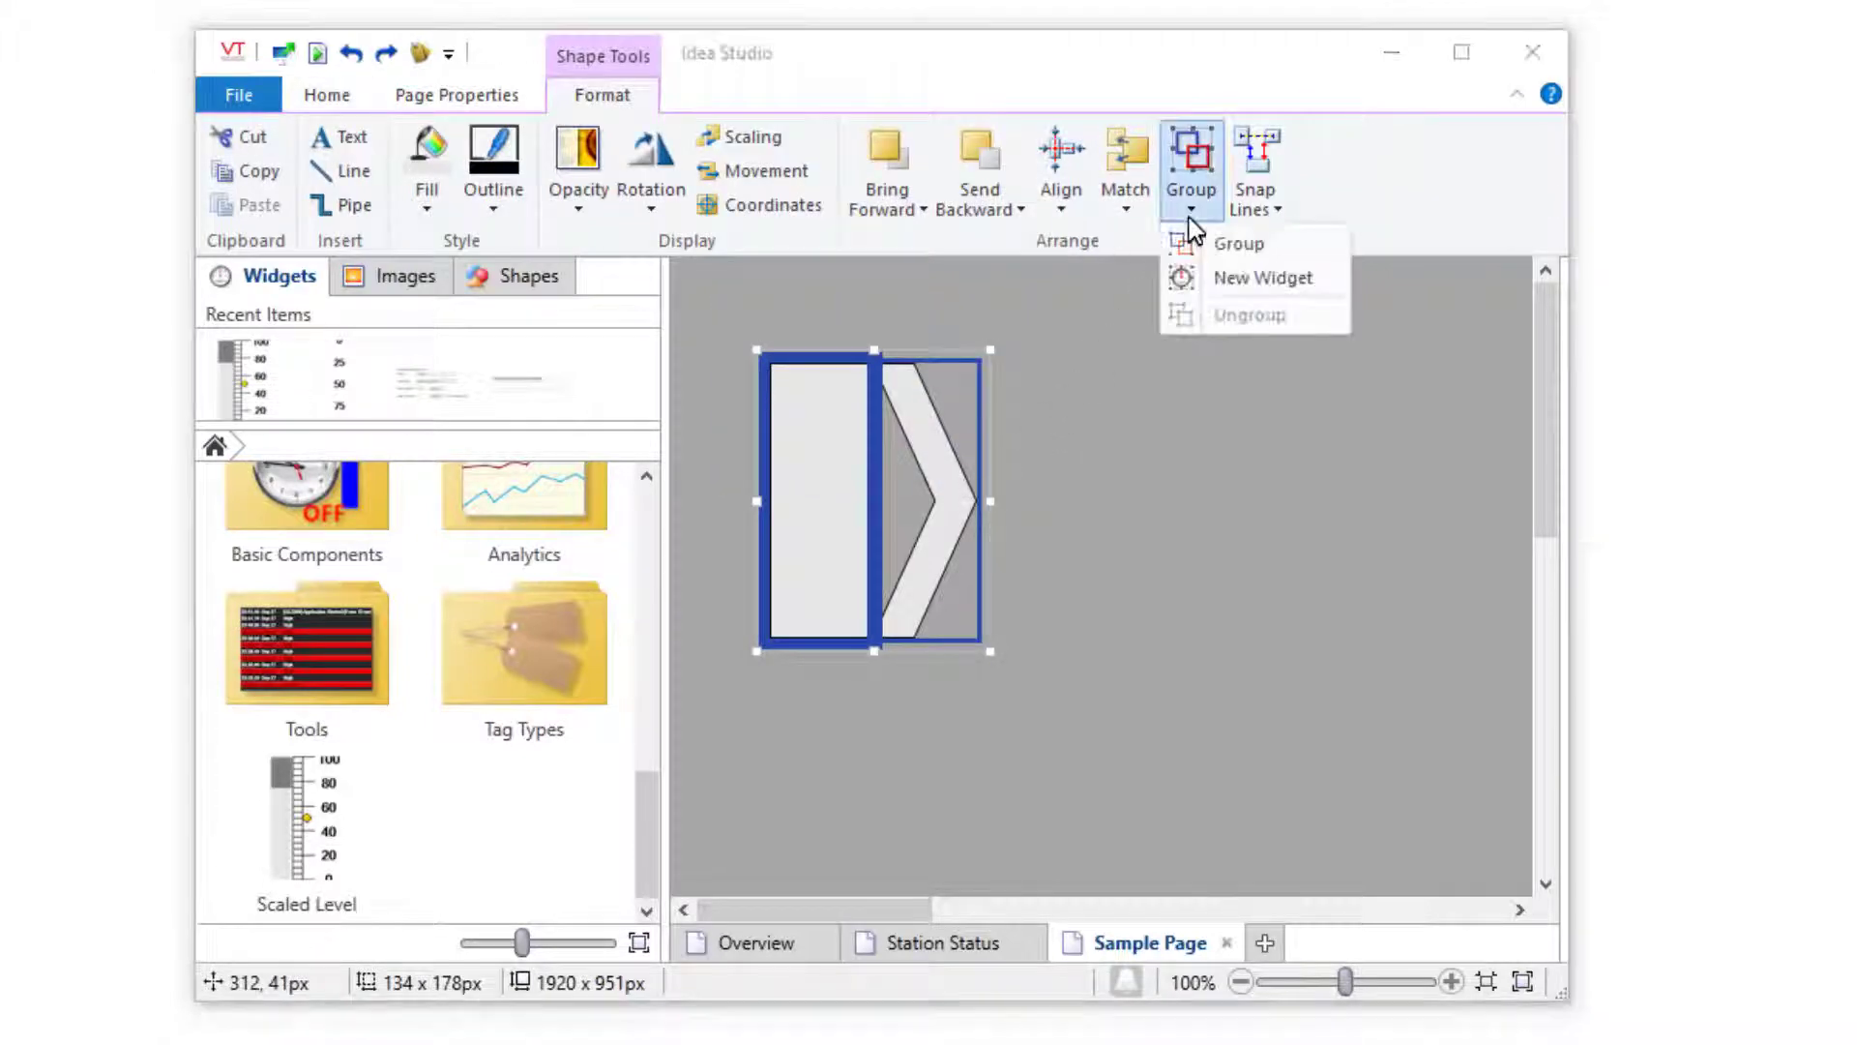
pyautogui.click(1224, 249)
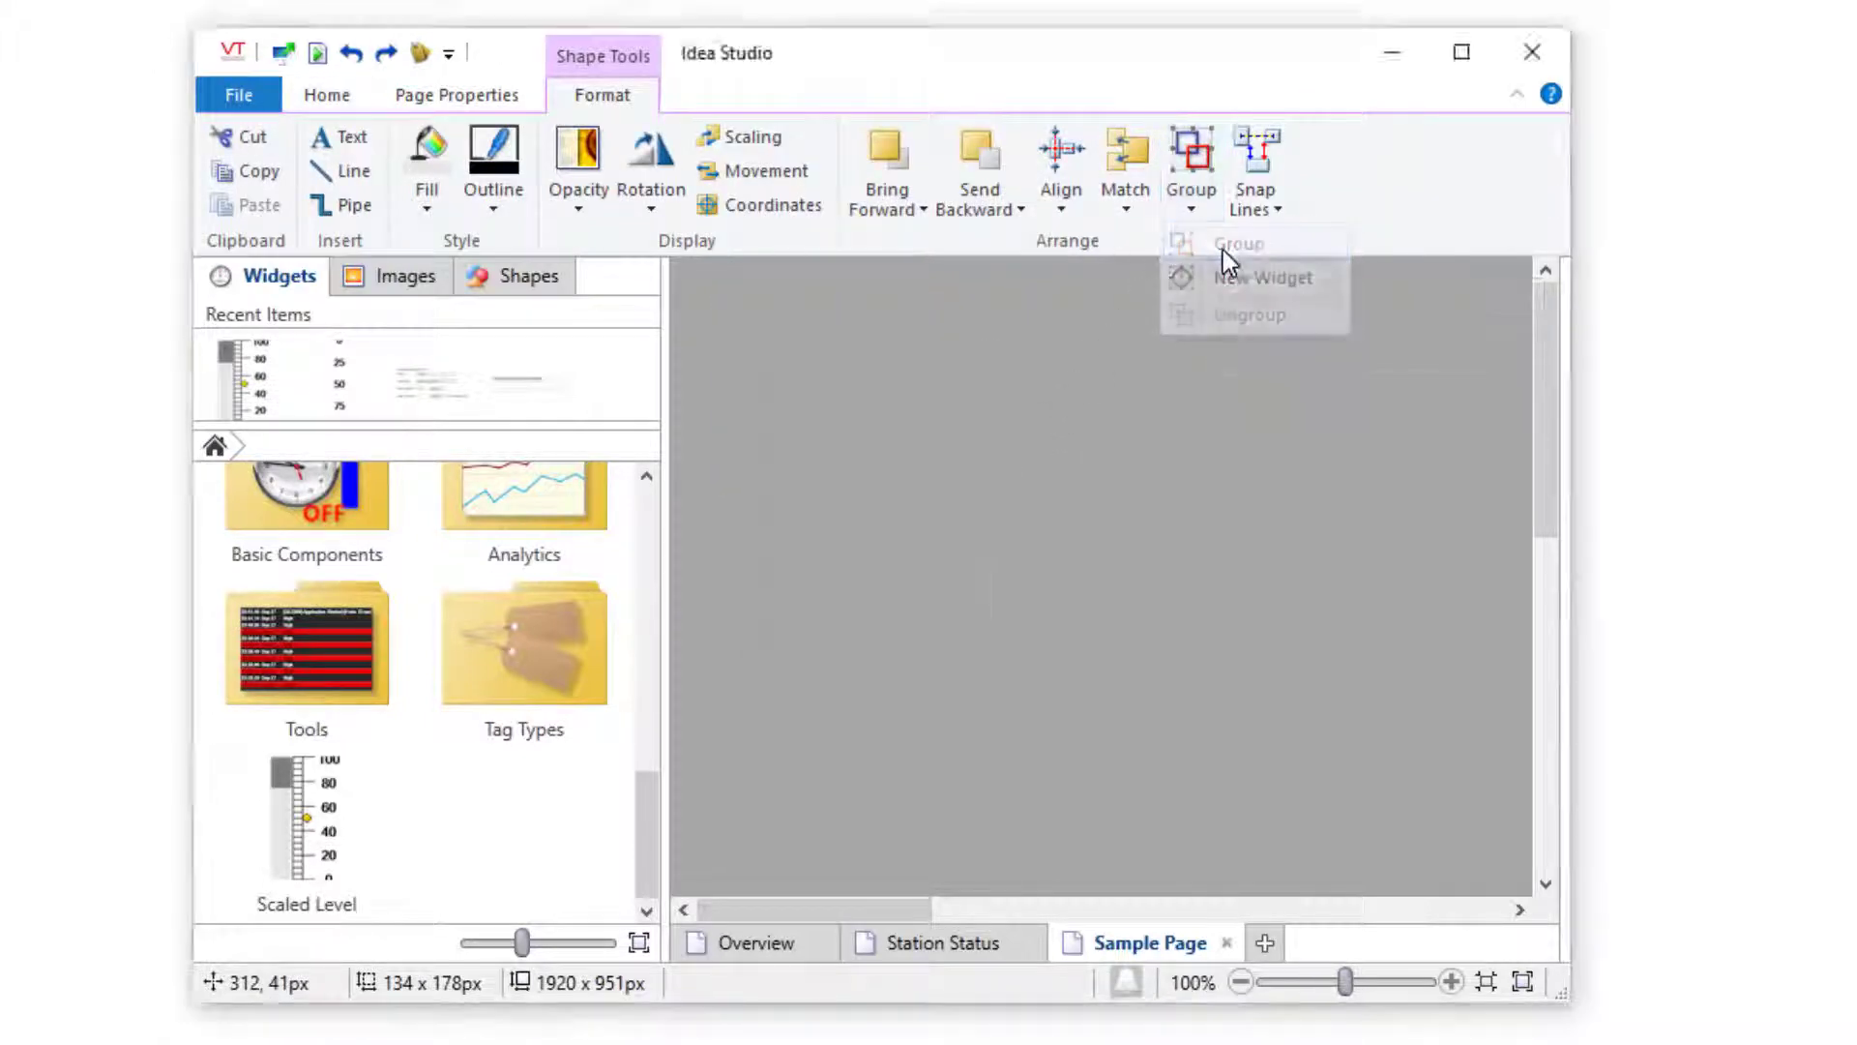
pyautogui.moveTo(916, 426)
pyautogui.mouseDown()
pyautogui.moveTo(1221, 435)
pyautogui.moveTo(964, 419)
pyautogui.mouseUp()
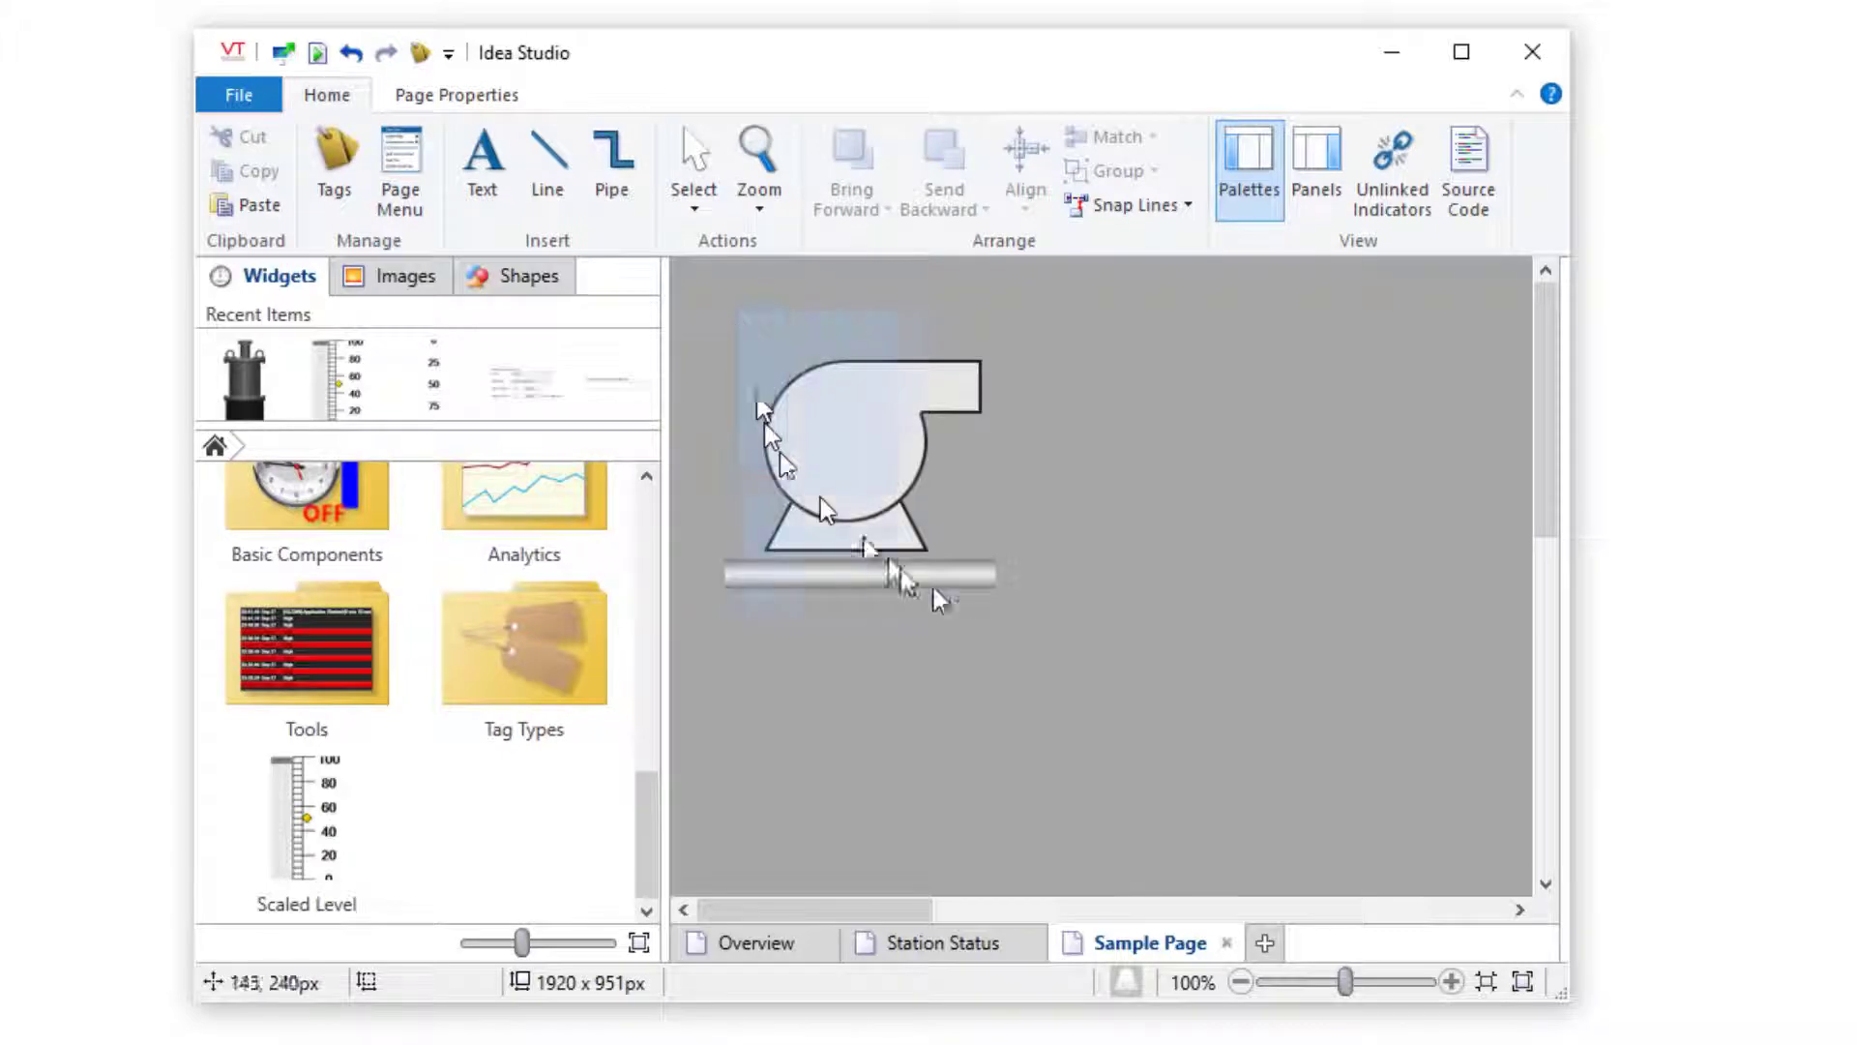
# Save the pump graphic and its base pipe as a plain widget titled 'Pump and Pipe'
pyautogui.moveTo(701, 315); pyautogui.dragTo(1014, 619)
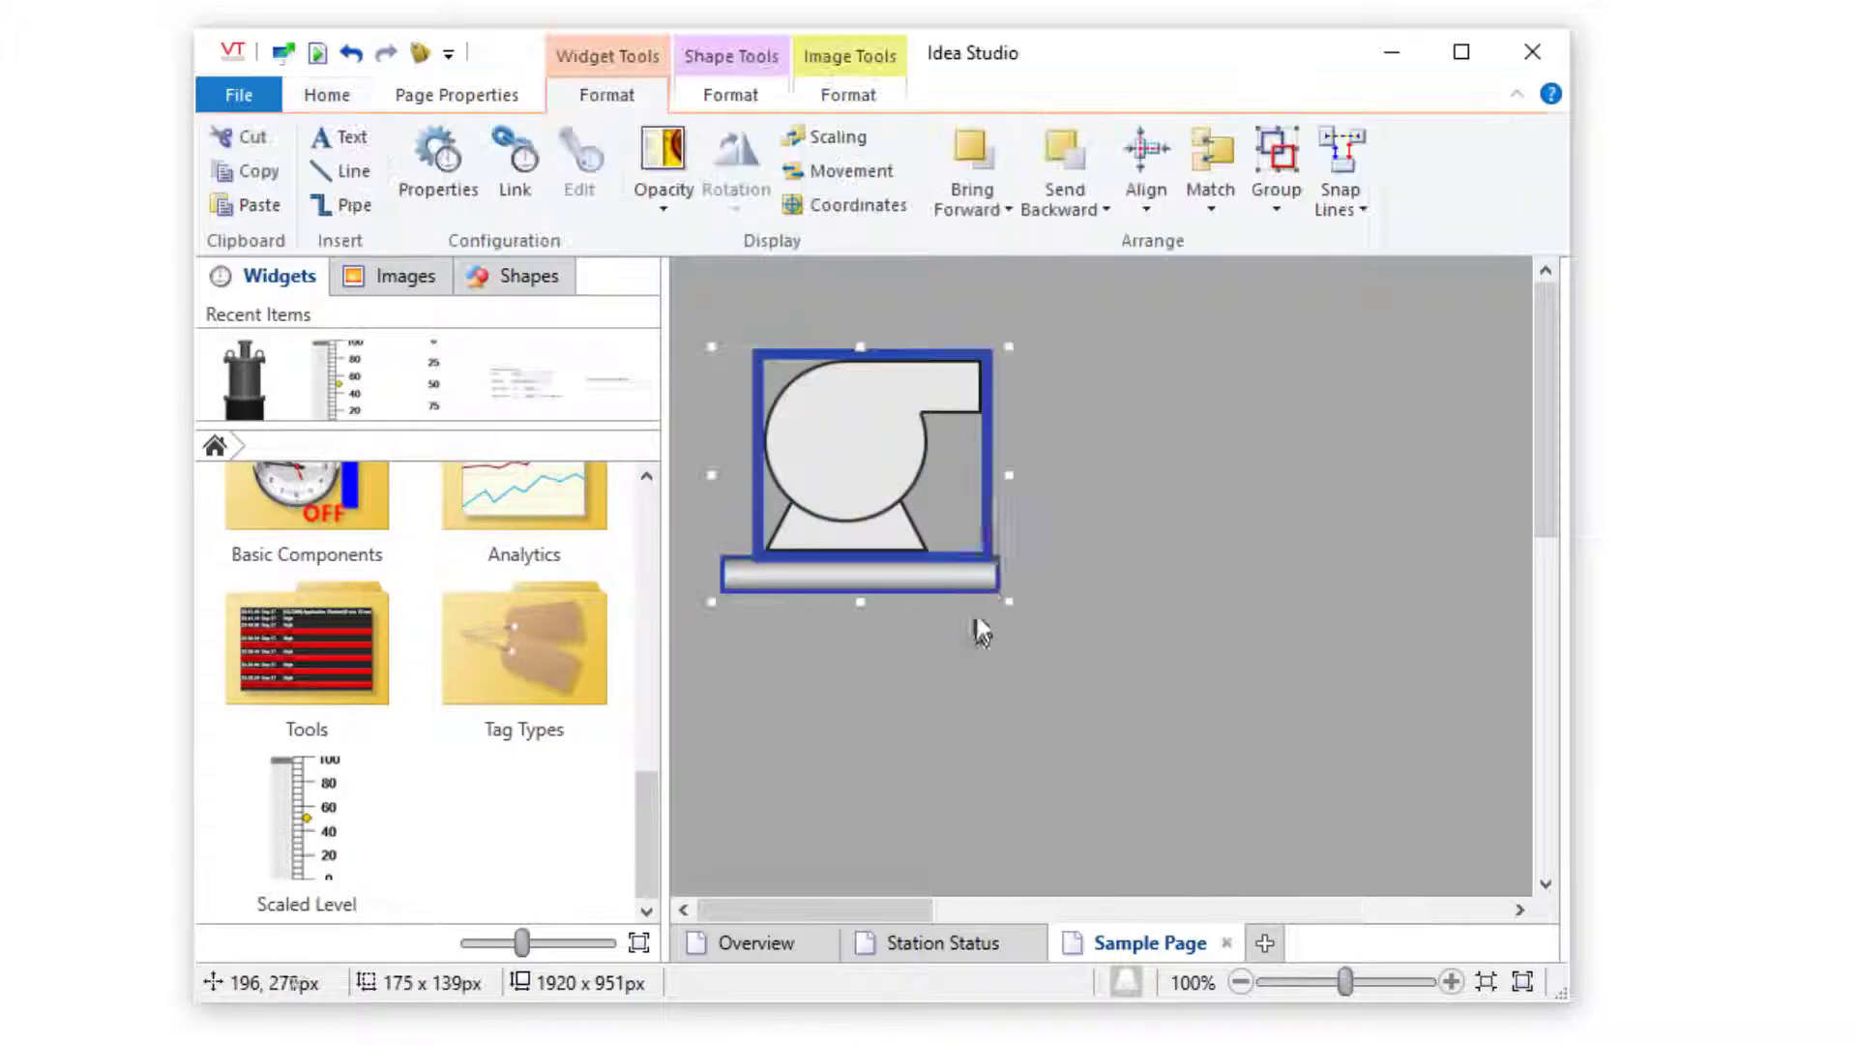
pyautogui.click(1276, 193)
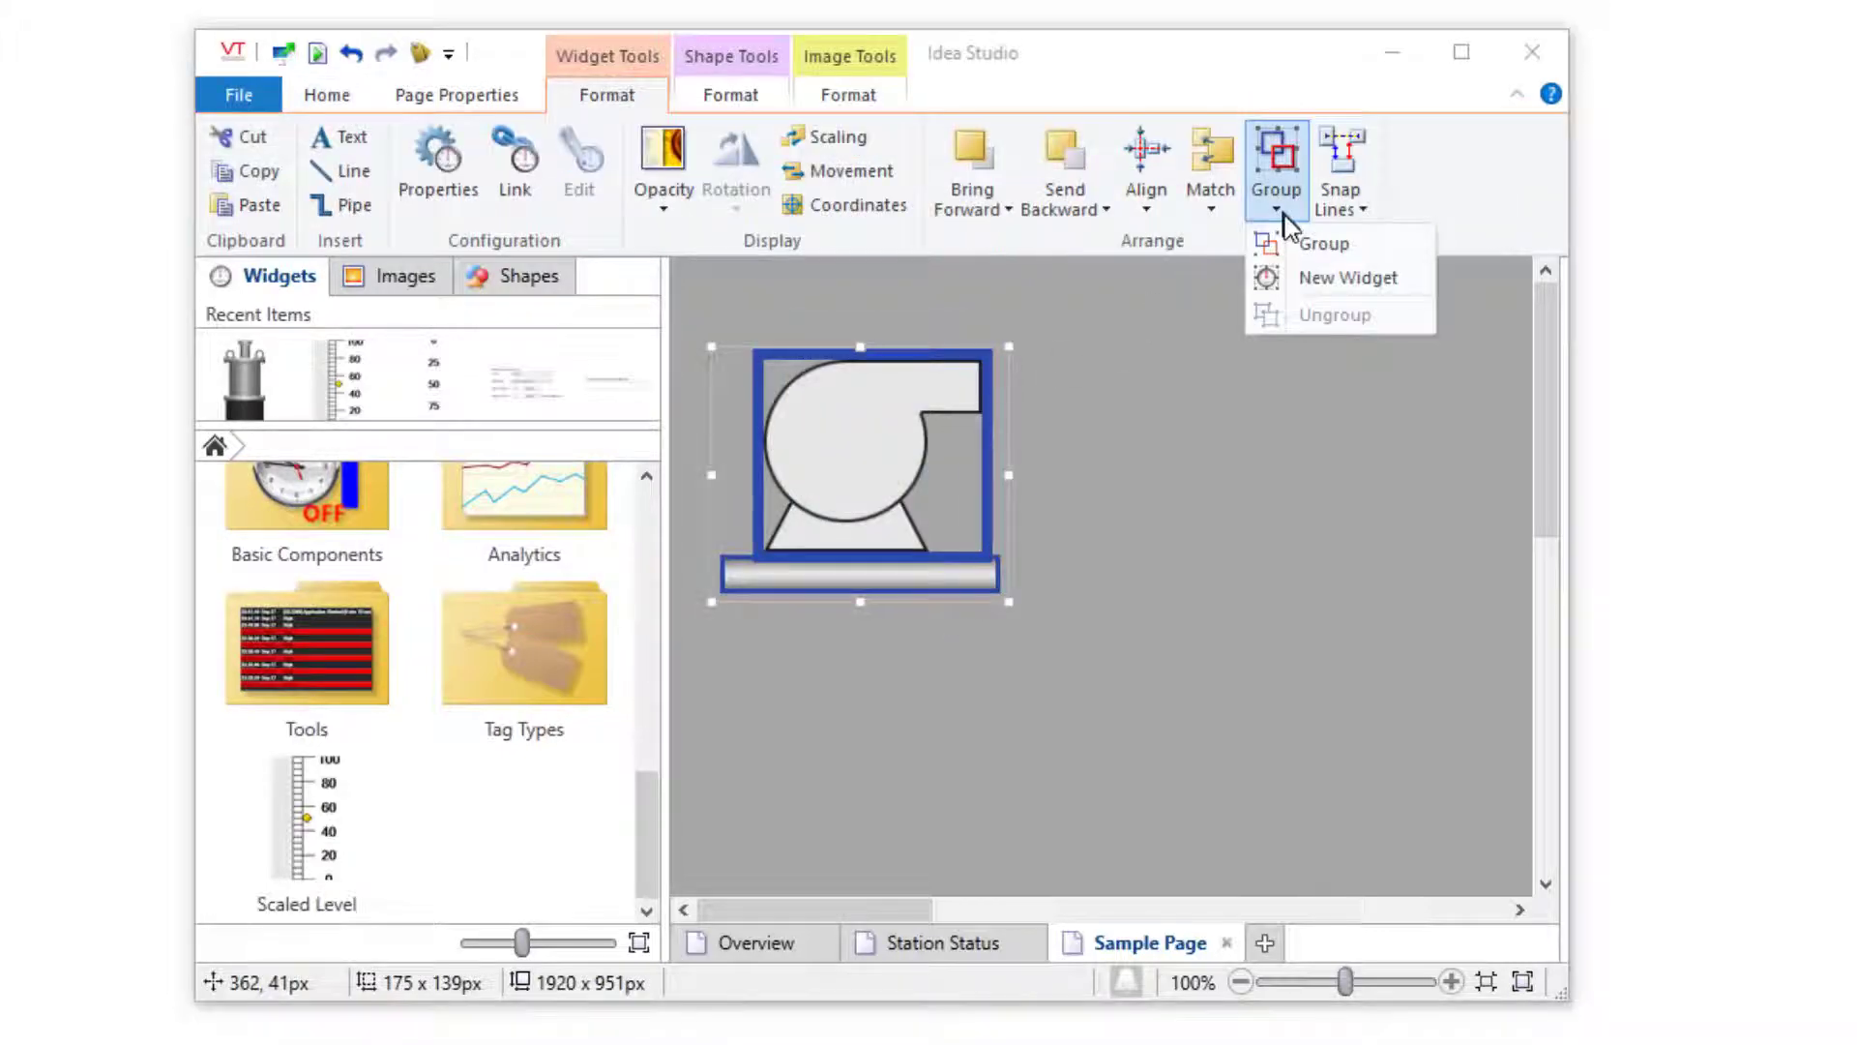
pyautogui.click(1321, 278)
pyautogui.click(600, 445)
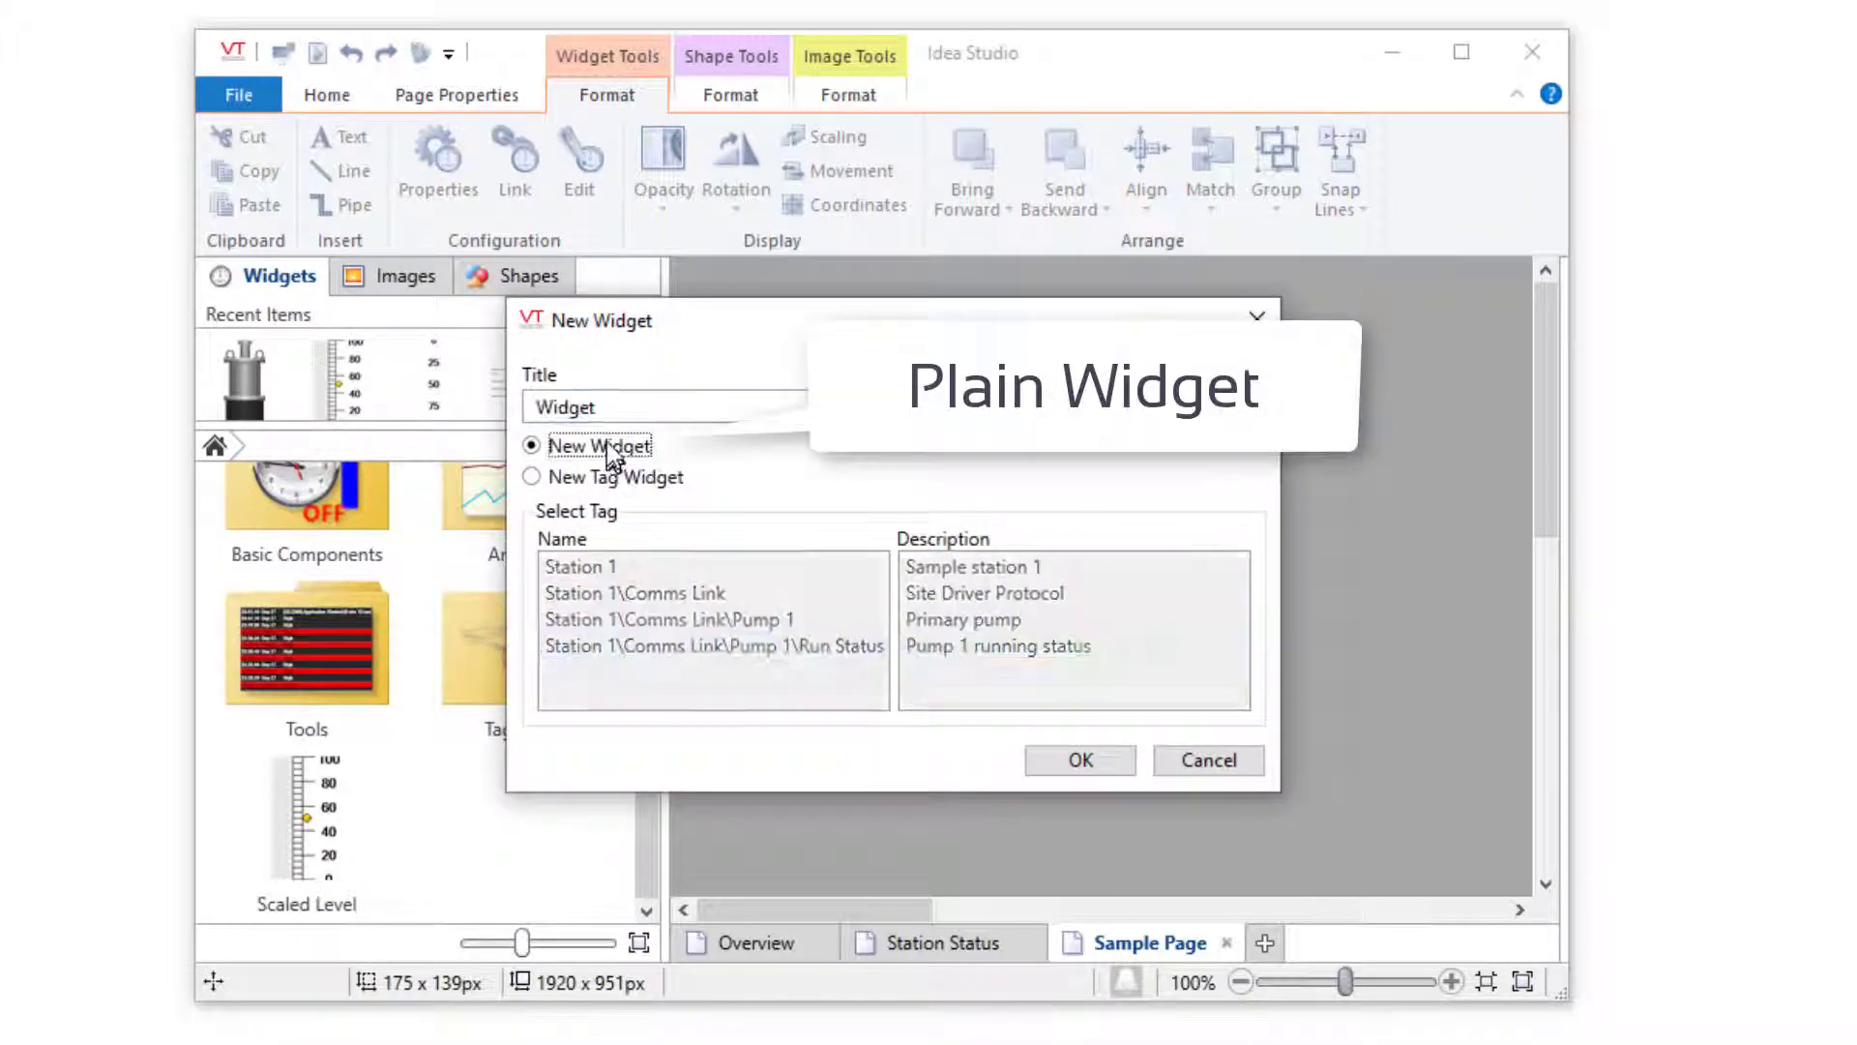
pyautogui.doubleClick(607, 408)
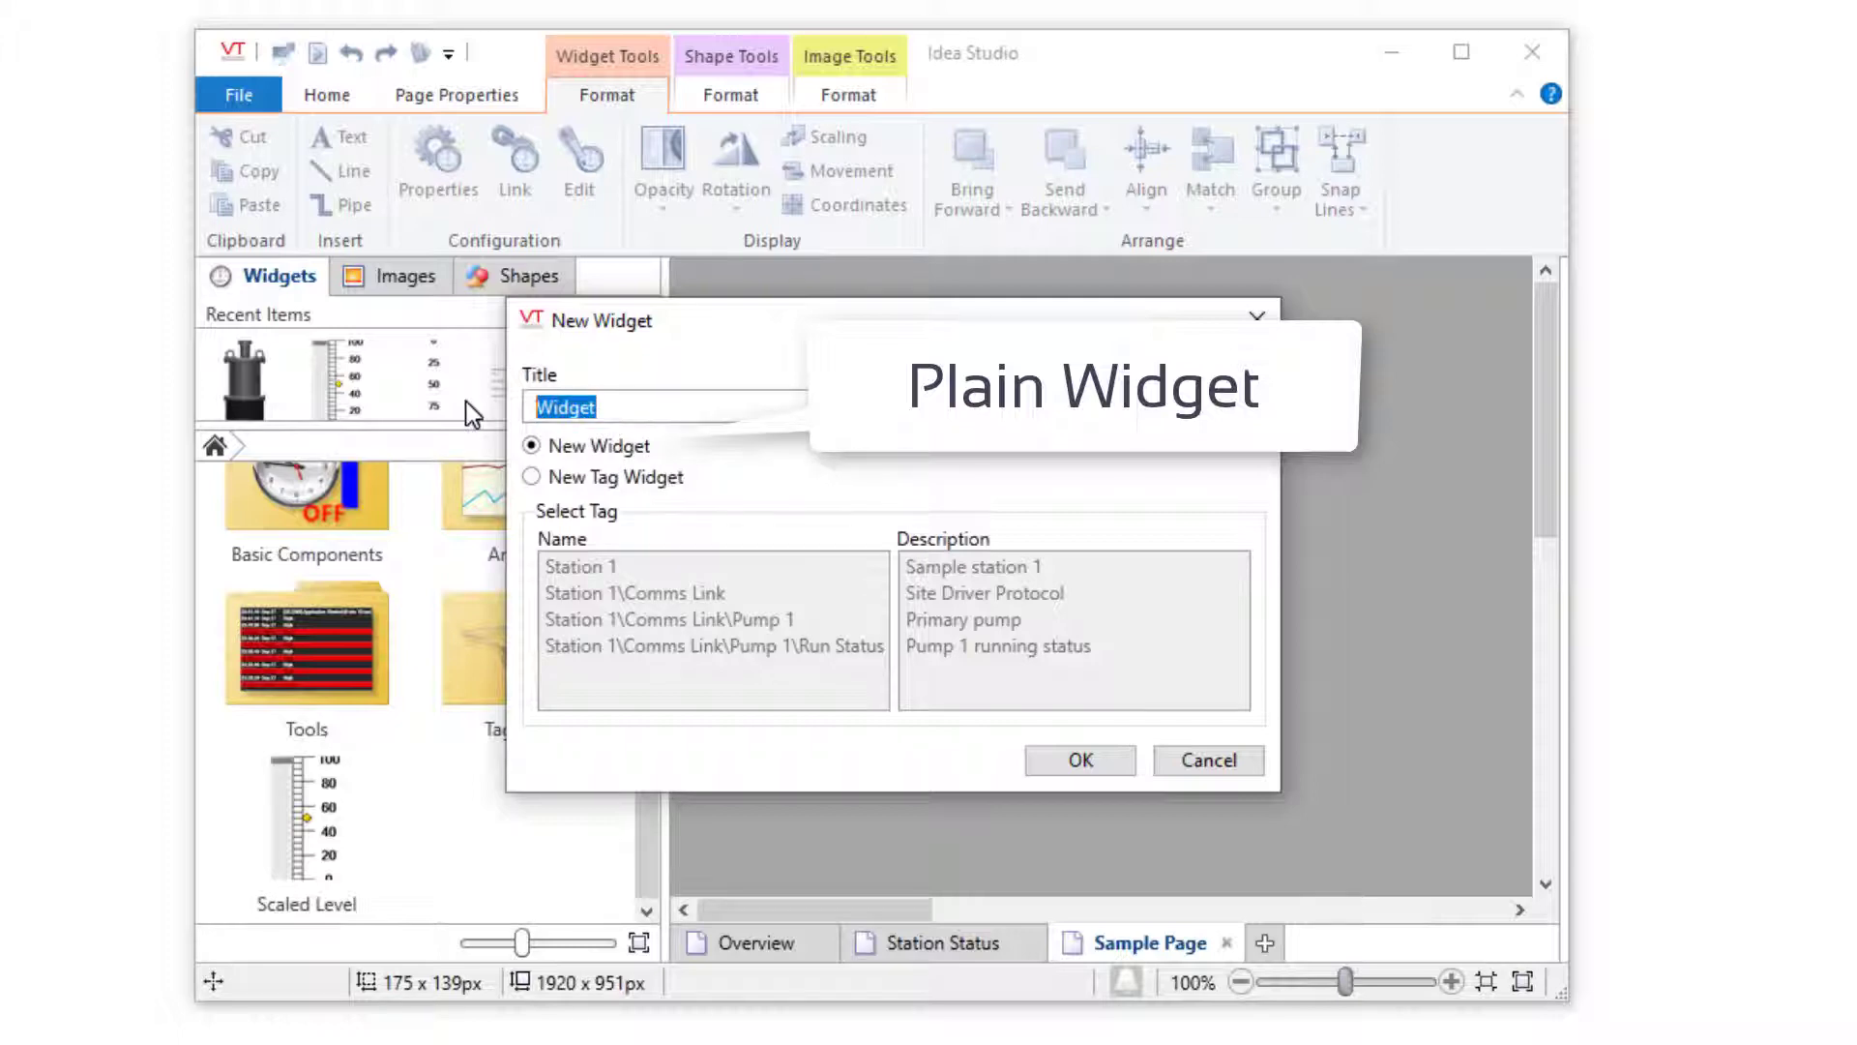
pyautogui.write('Pump and Pipe')
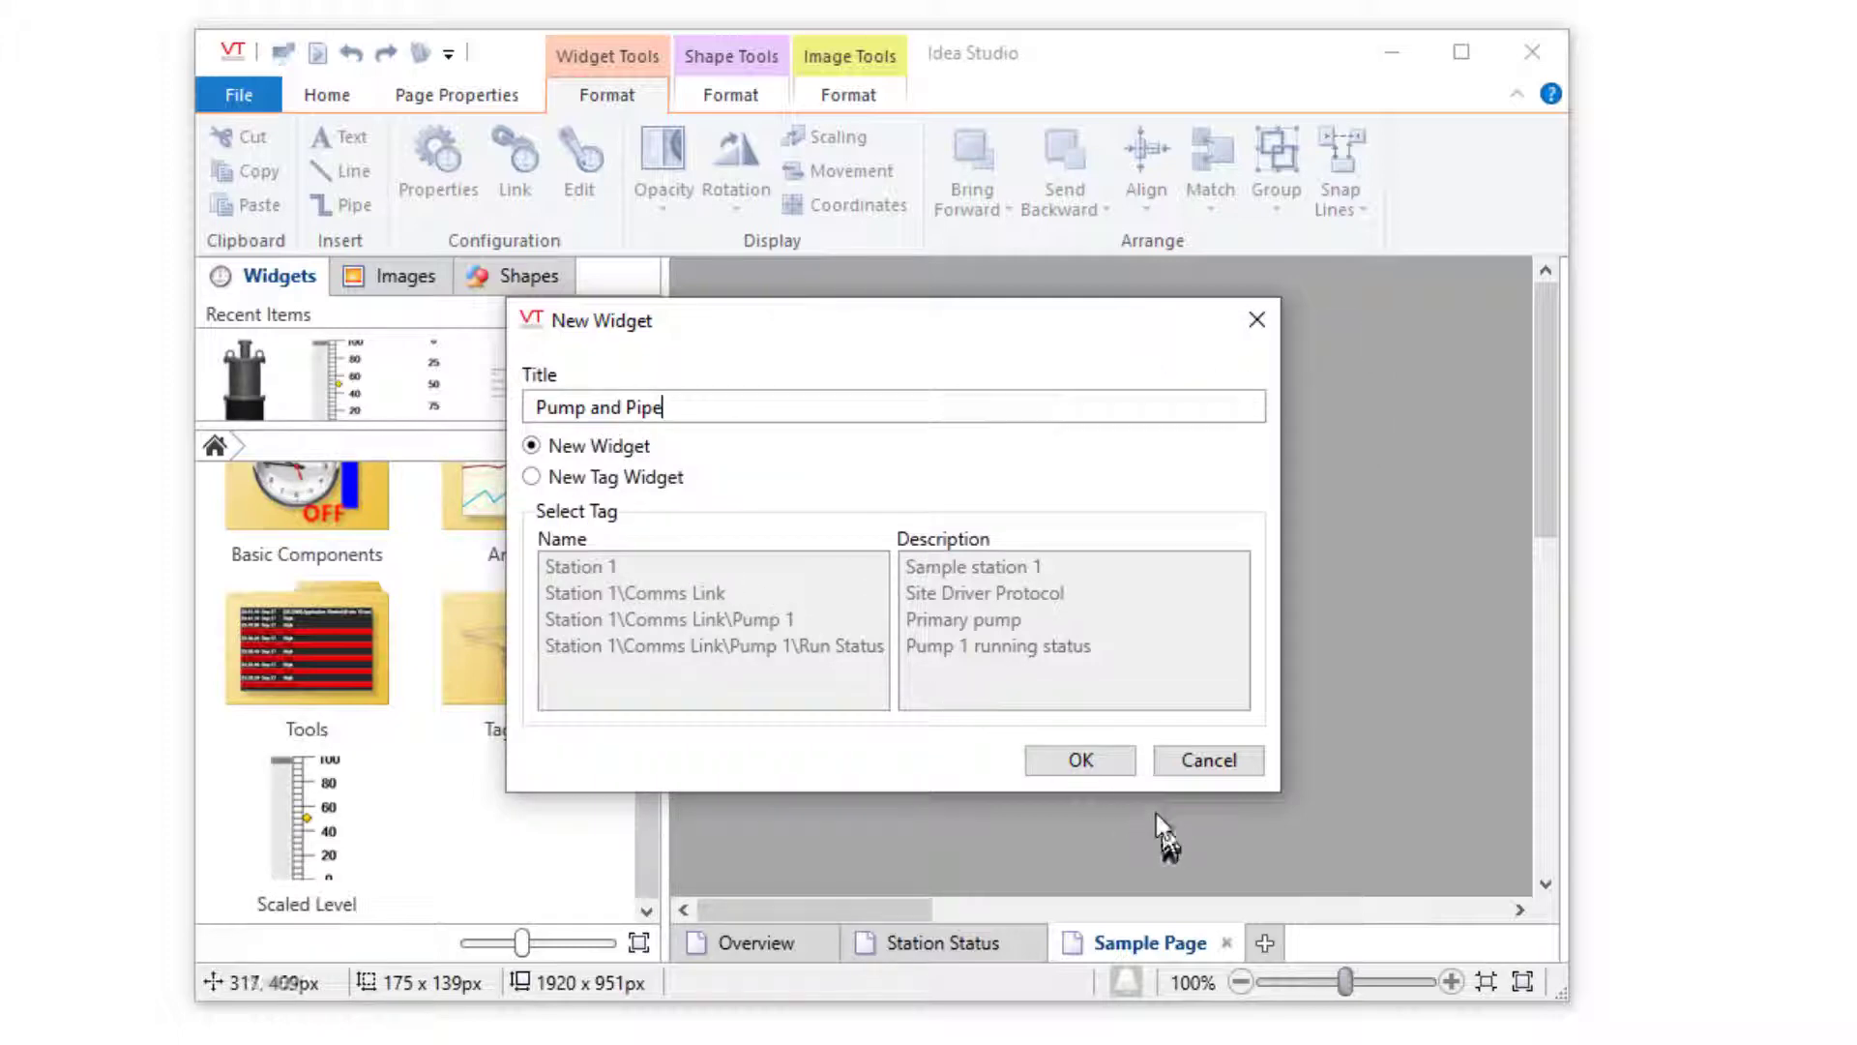
pyautogui.click(1130, 779)
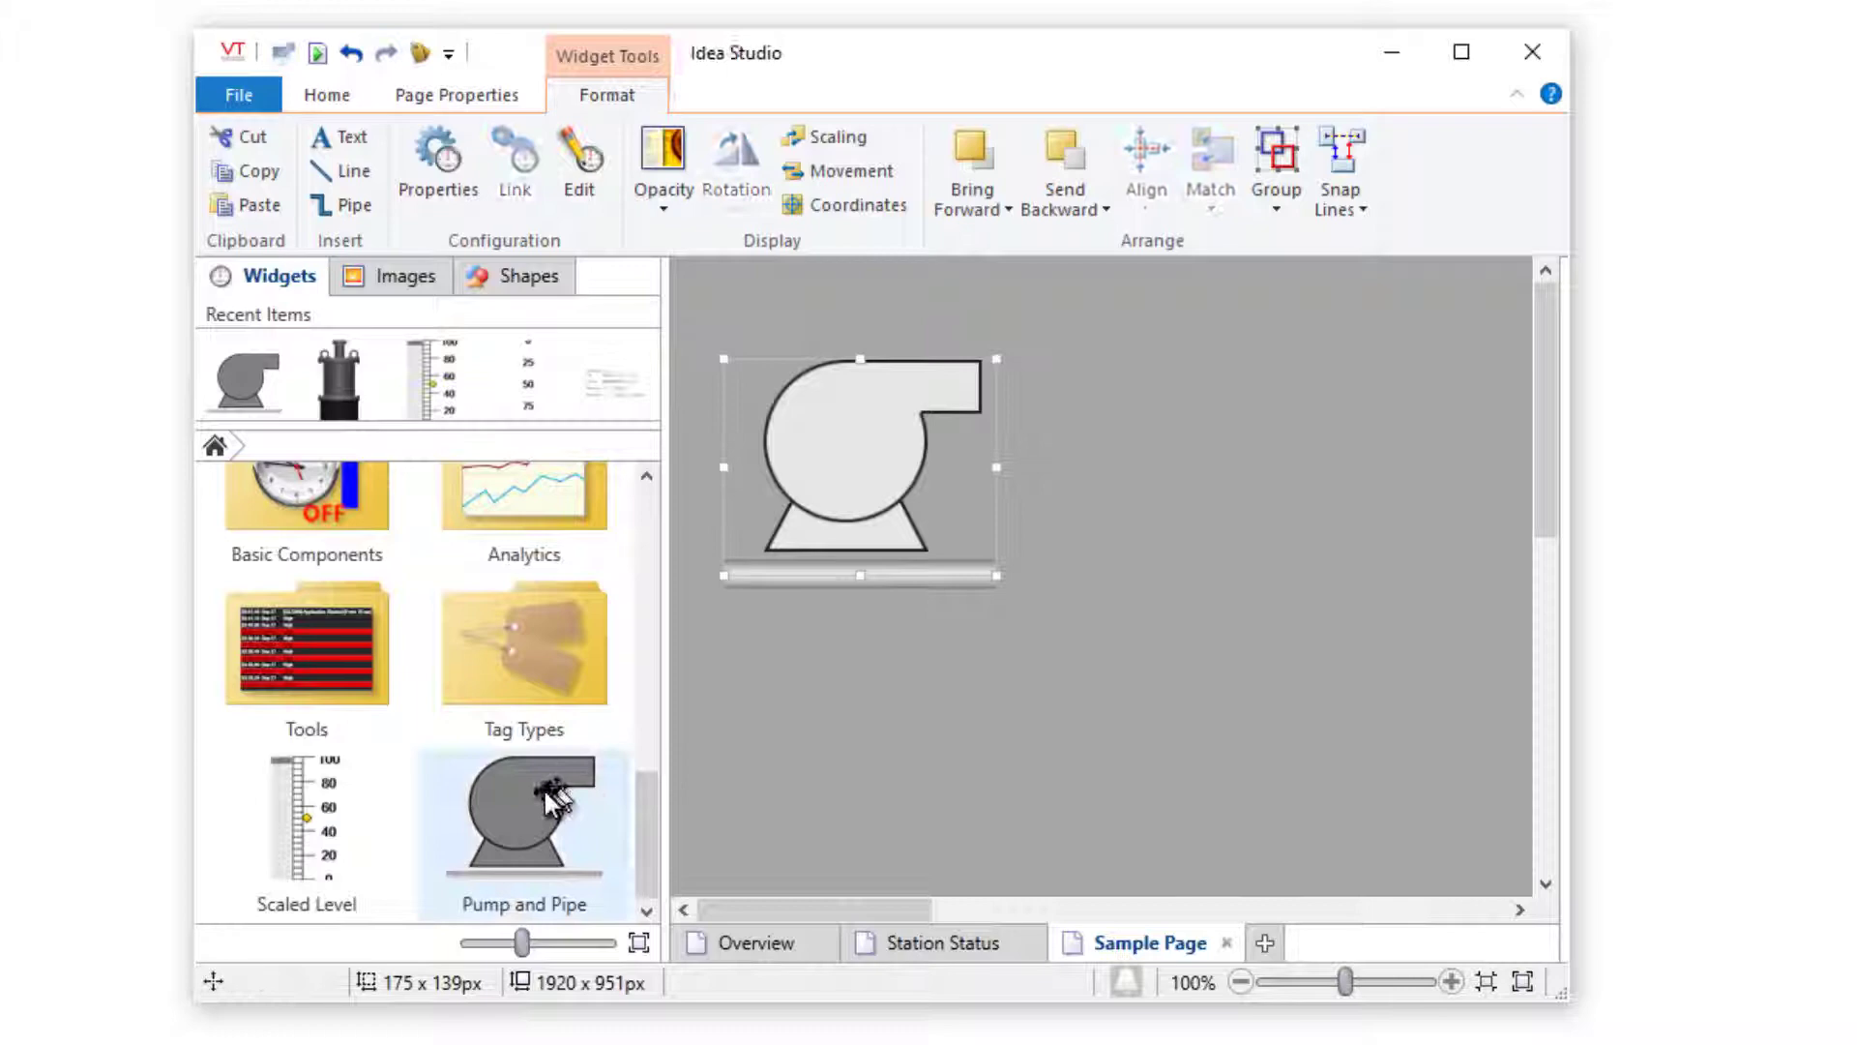
# Place a Pump and Pipe widget on Sample Page and bring up its actions
pyautogui.moveTo(546, 803); pyautogui.dragTo(1093, 741)
pyautogui.moveTo(1306, 526); pyautogui.dragTo(1277, 441)
pyautogui.rightClick(1277, 441)
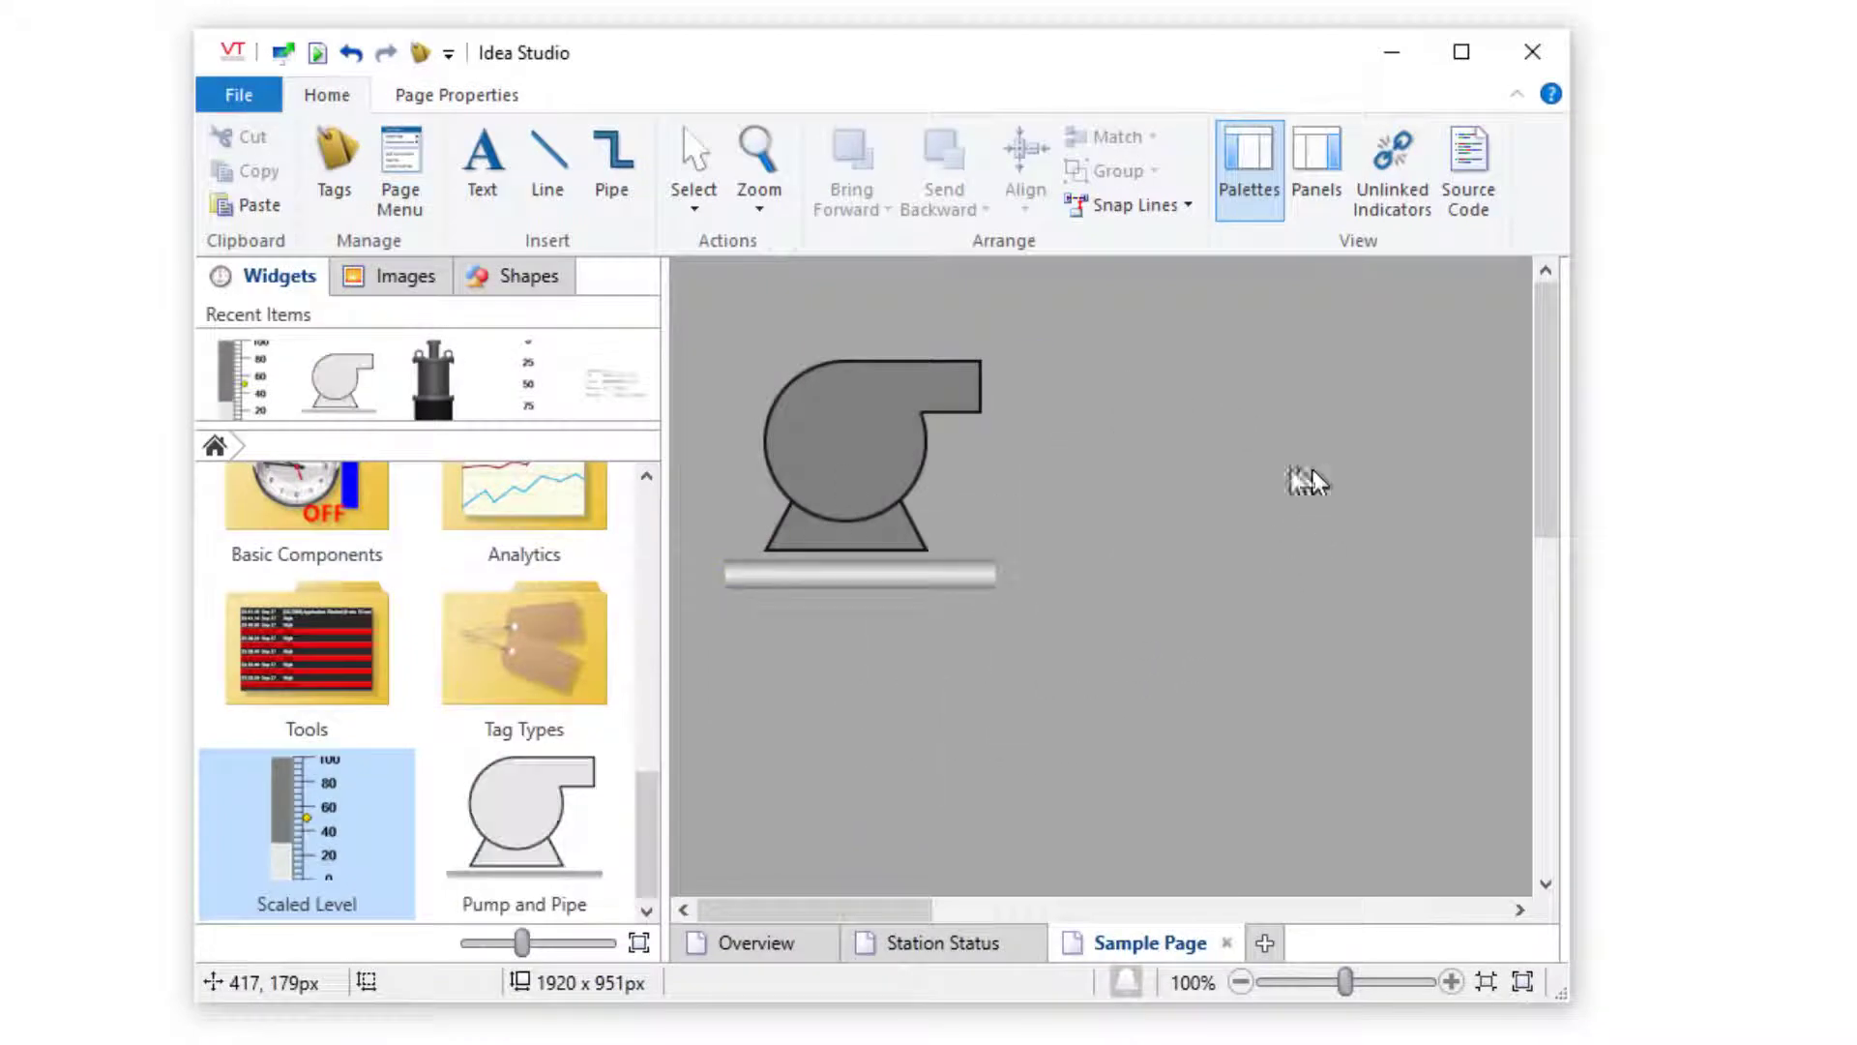
# Place a Scaled Level widget on the page and link it to the Inflow tag
pyautogui.moveTo(1305, 481); pyautogui.dragTo(1248, 474)
pyautogui.rightClick(1238, 471)
pyautogui.click(1286, 510)
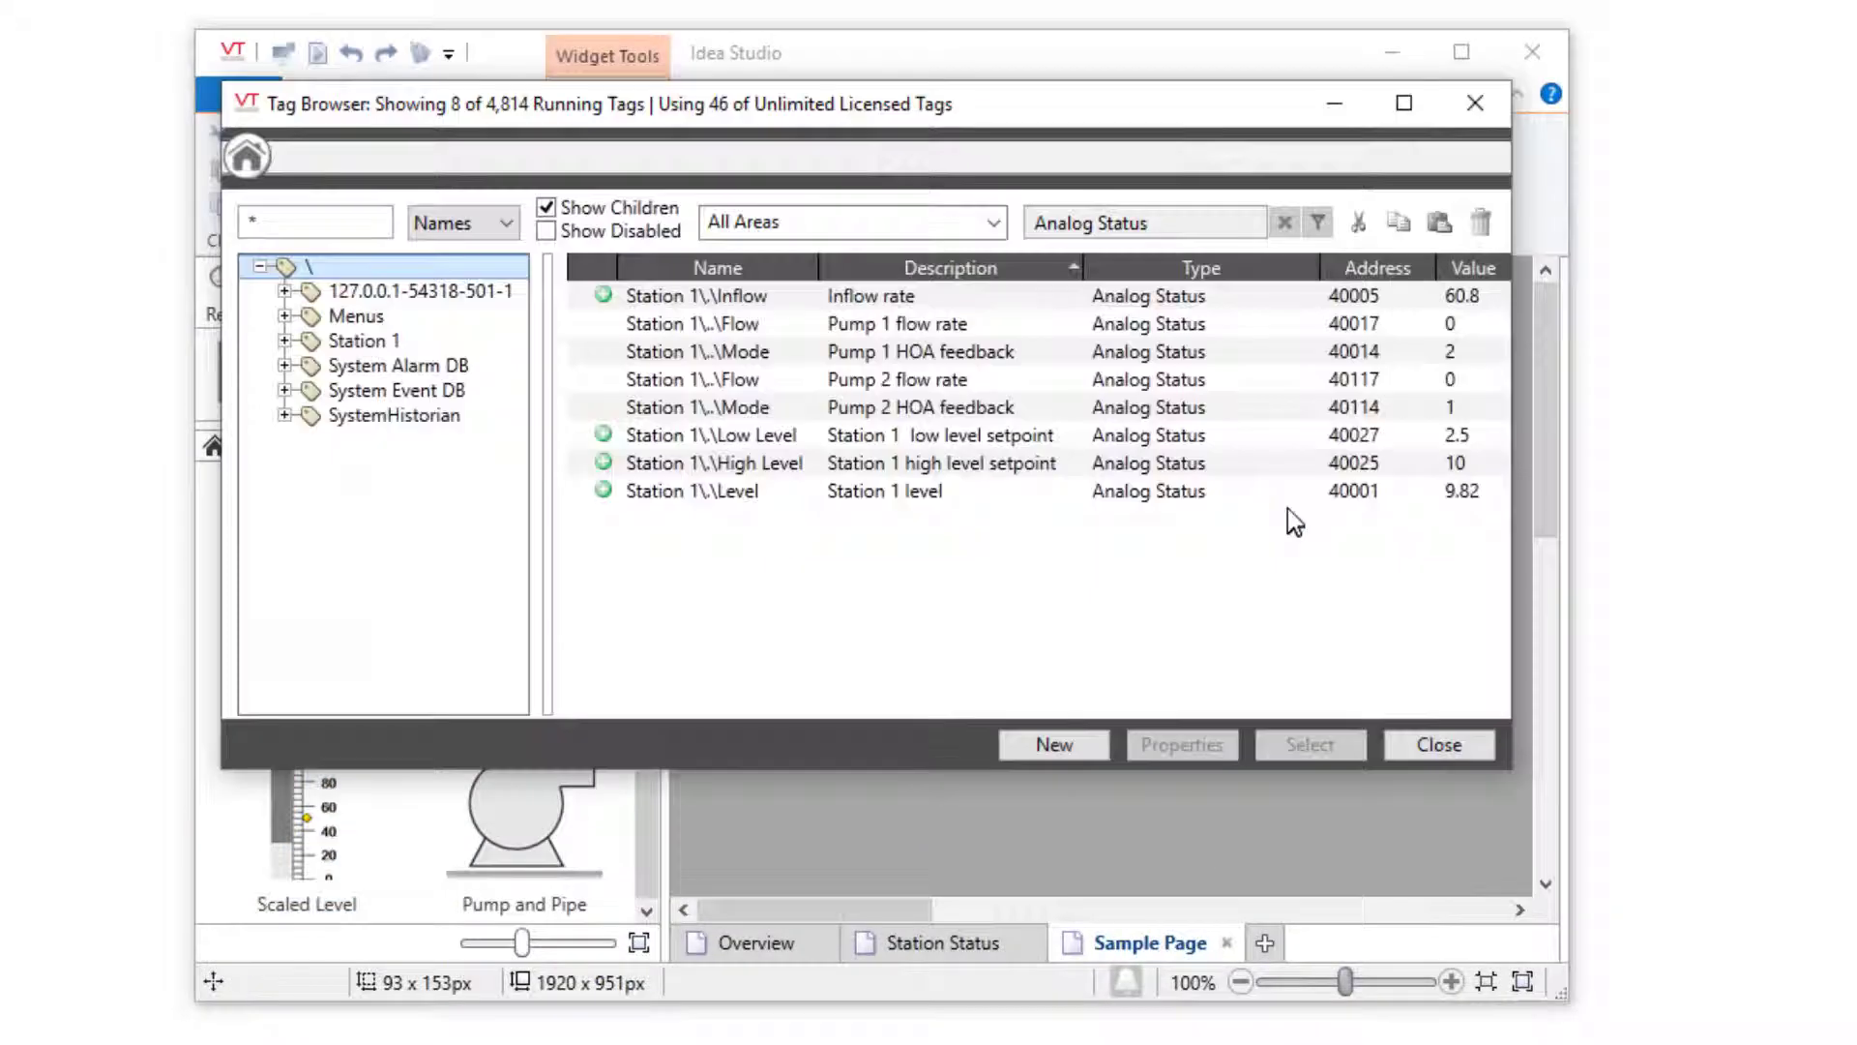
pyautogui.click(1016, 300)
pyautogui.click(1277, 743)
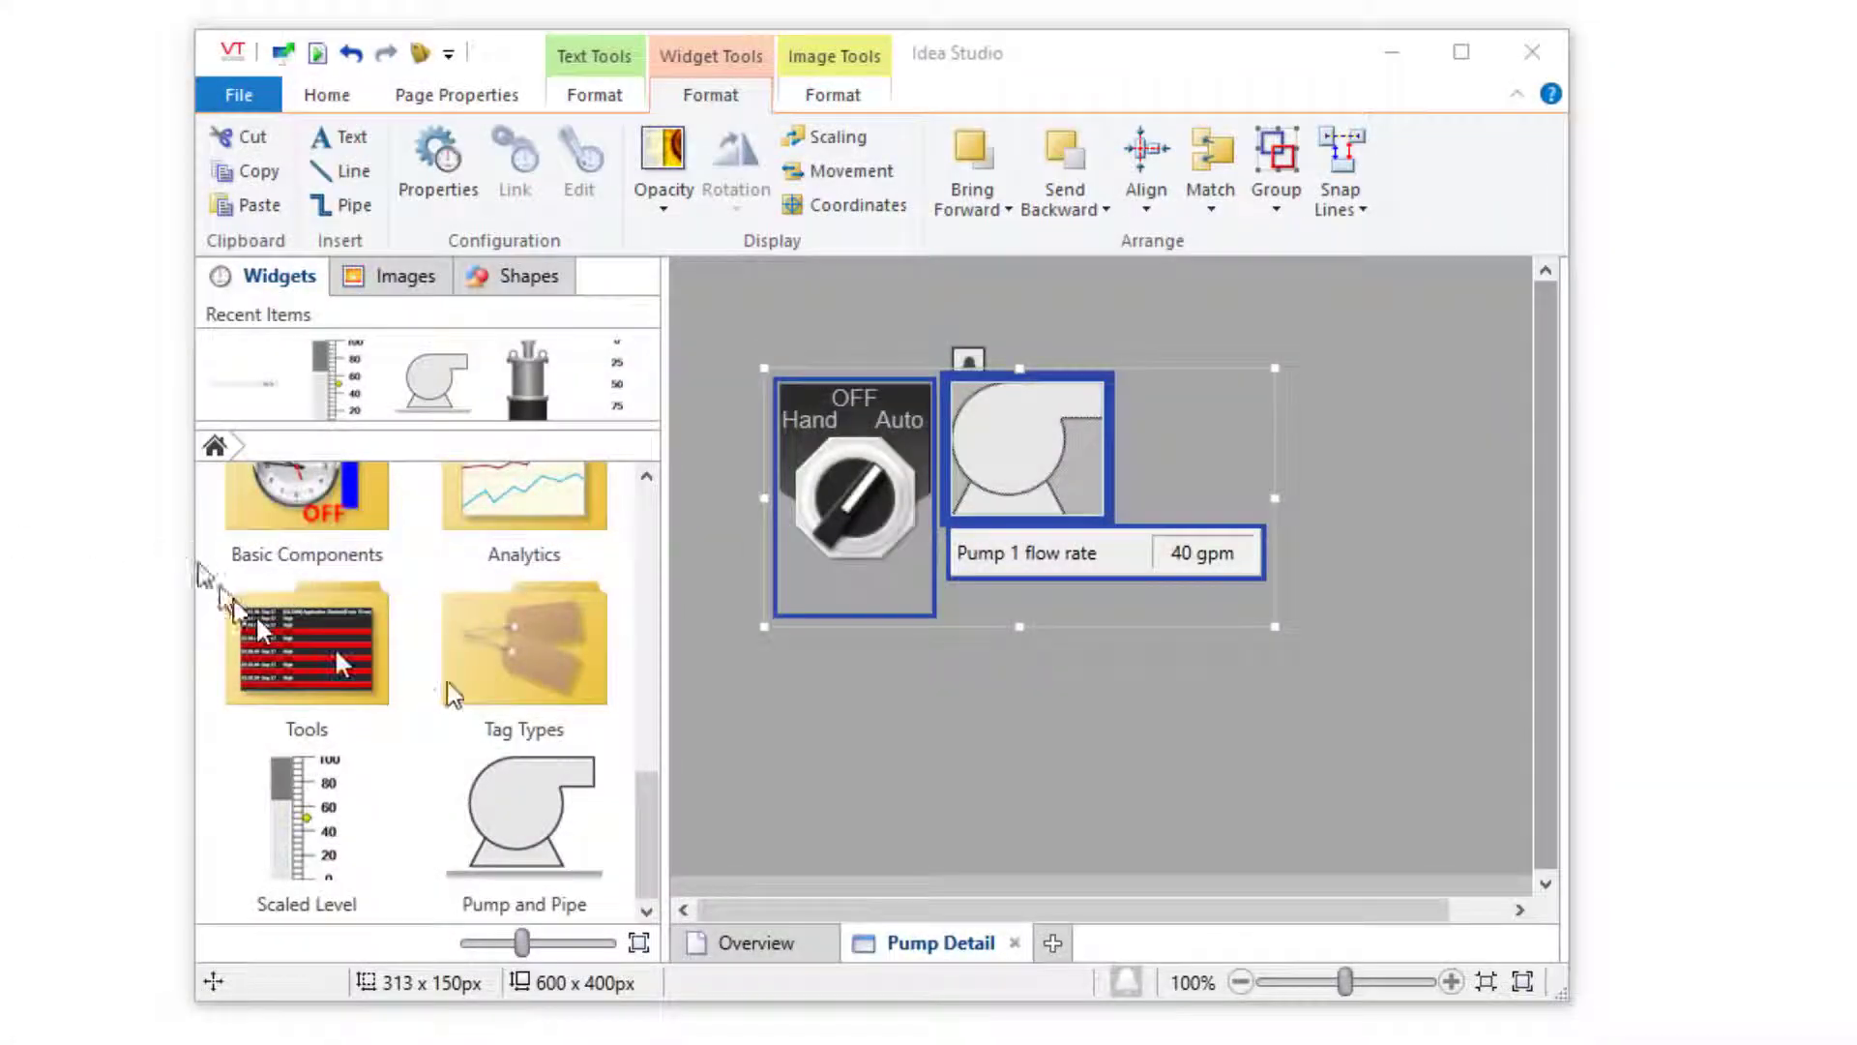
# On Pump Detail, select the HOA switch, pump and Pump 1 flow display and show their actions
pyautogui.click(730, 740)
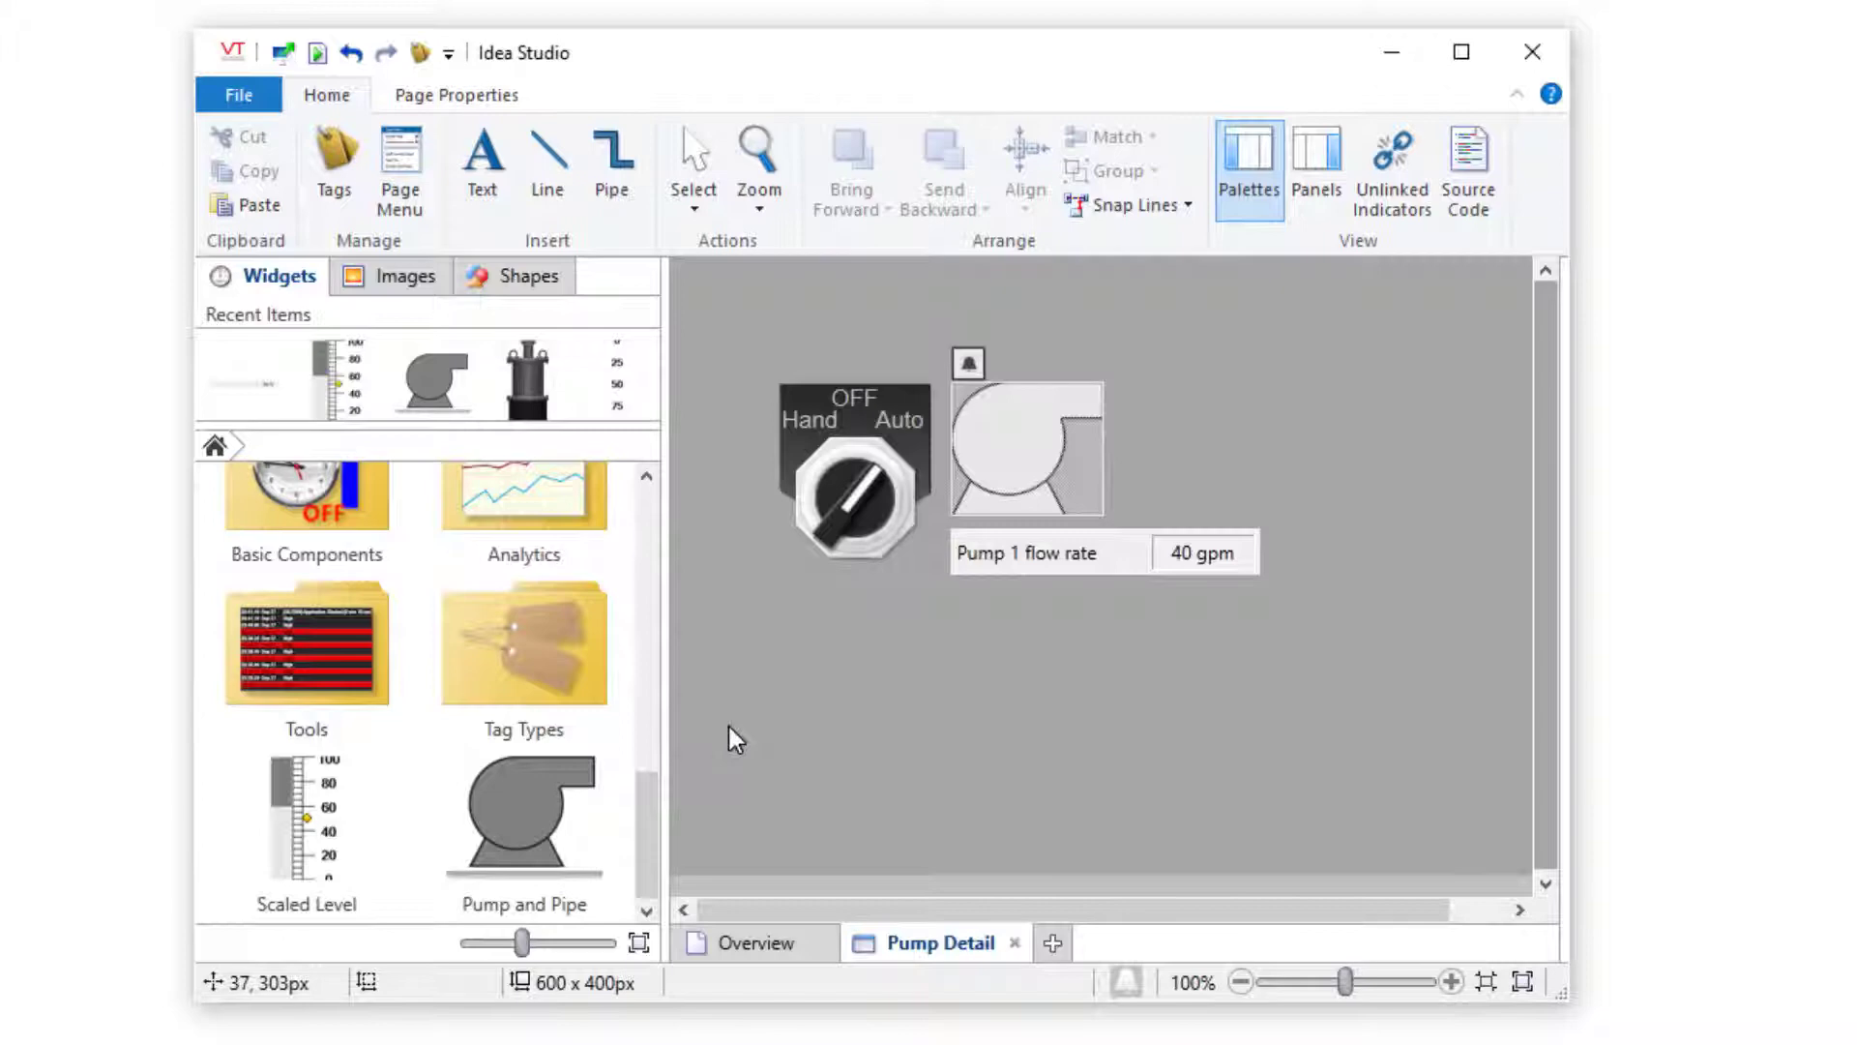
pyautogui.moveTo(730, 728); pyautogui.dragTo(1175, 321)
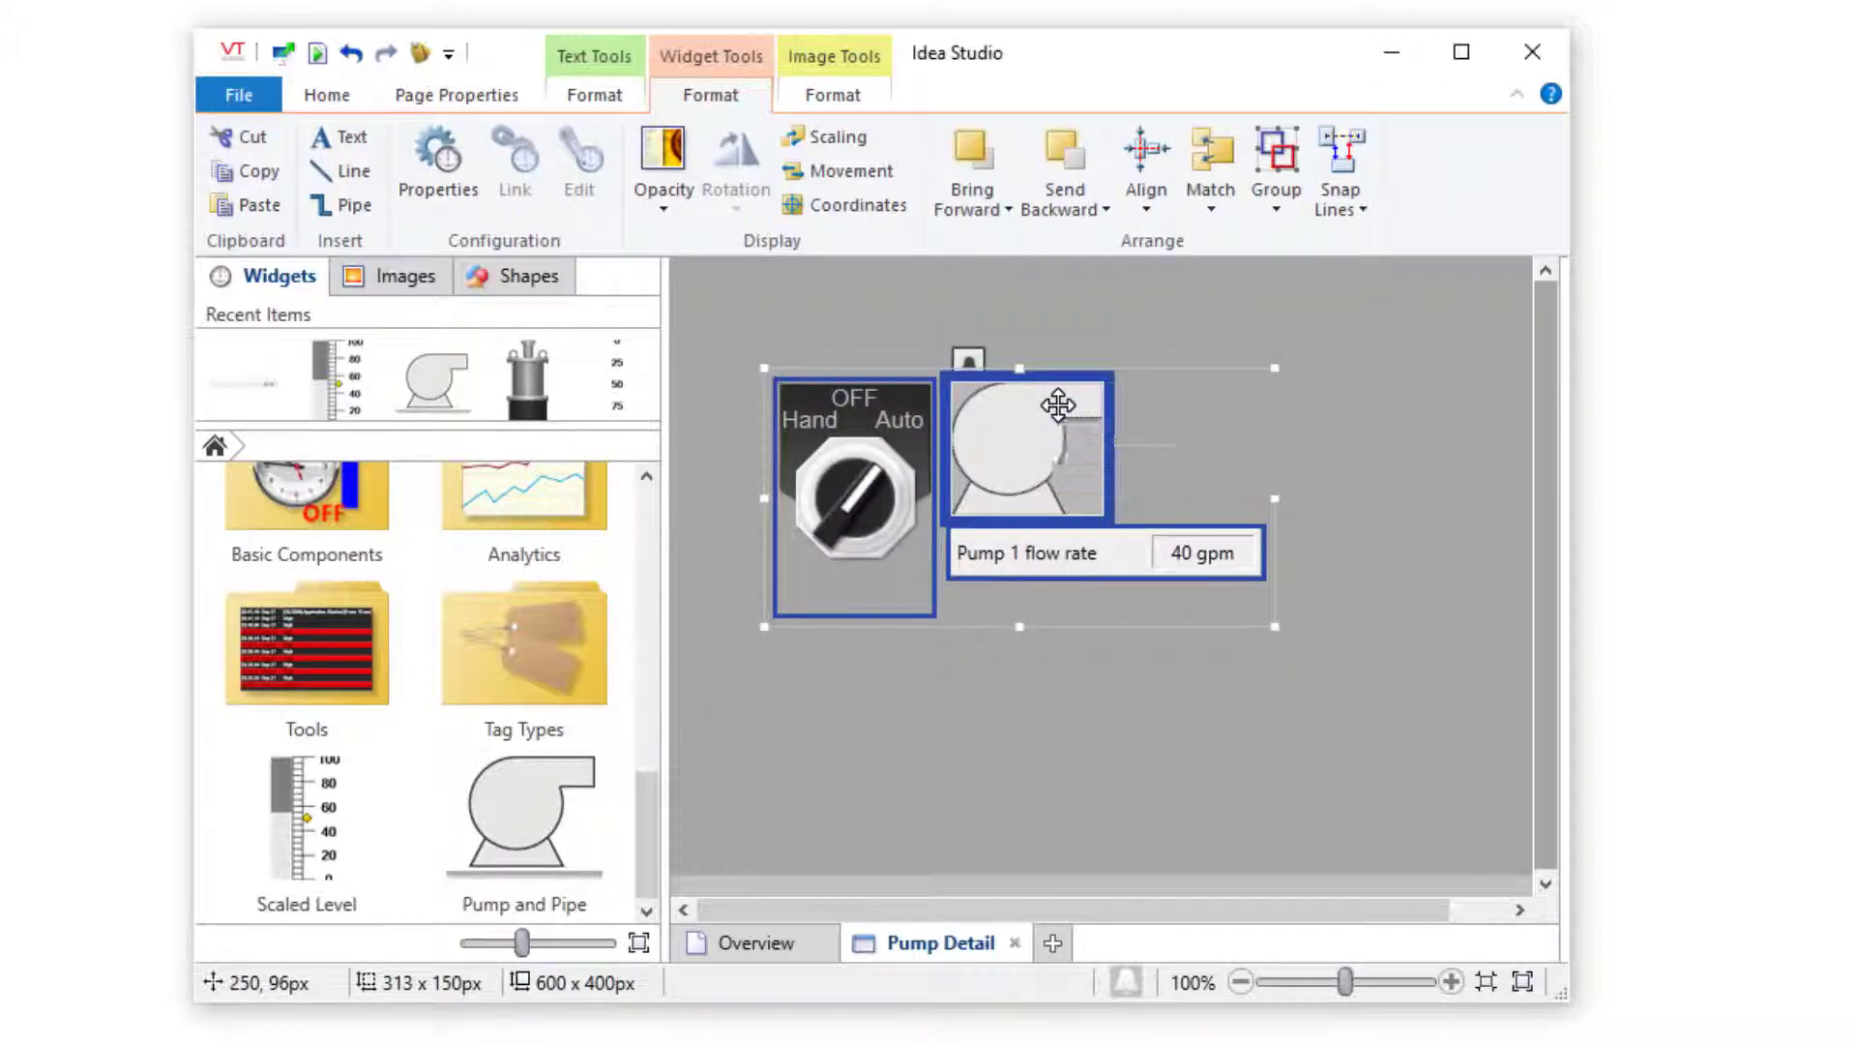
pyautogui.rightClick(1059, 405)
pyautogui.moveTo(1146, 597)
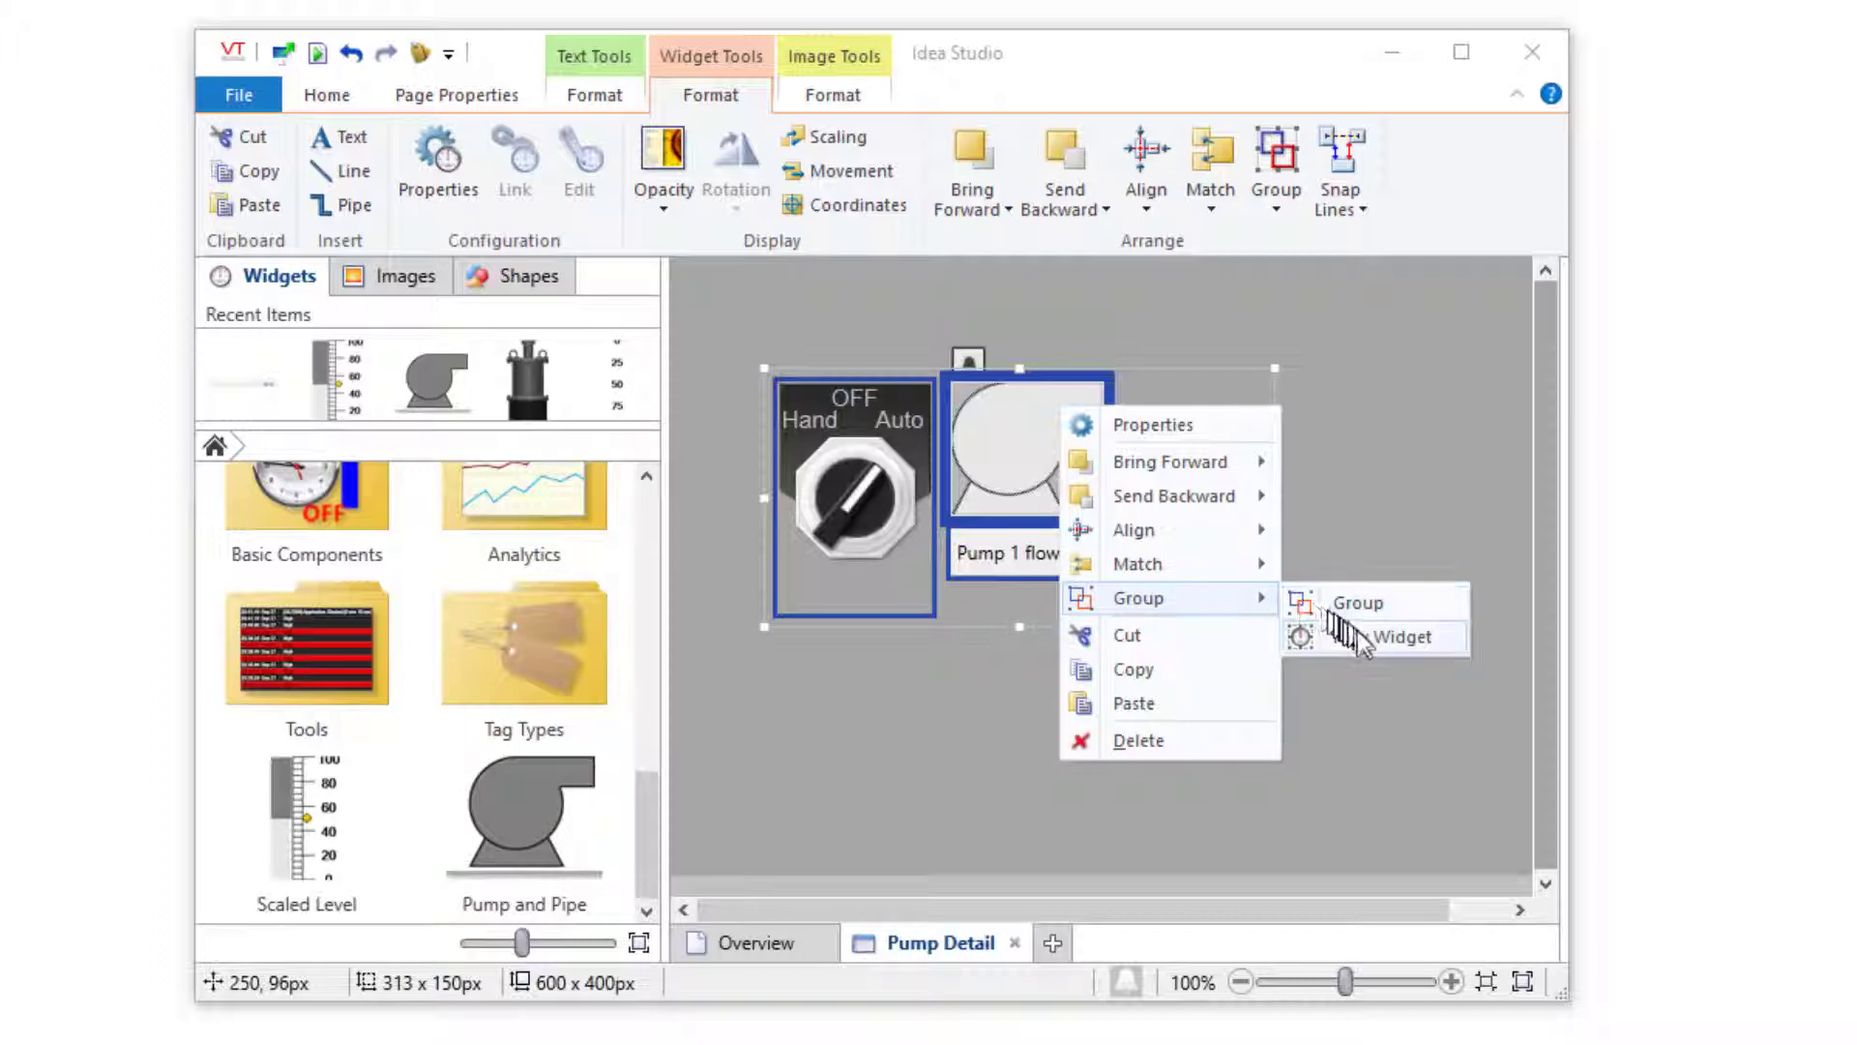
# Create tag widget 'wPump Control' from the three graphics, based on Station 1\Comms Link\Pump 1
pyautogui.click(1354, 635)
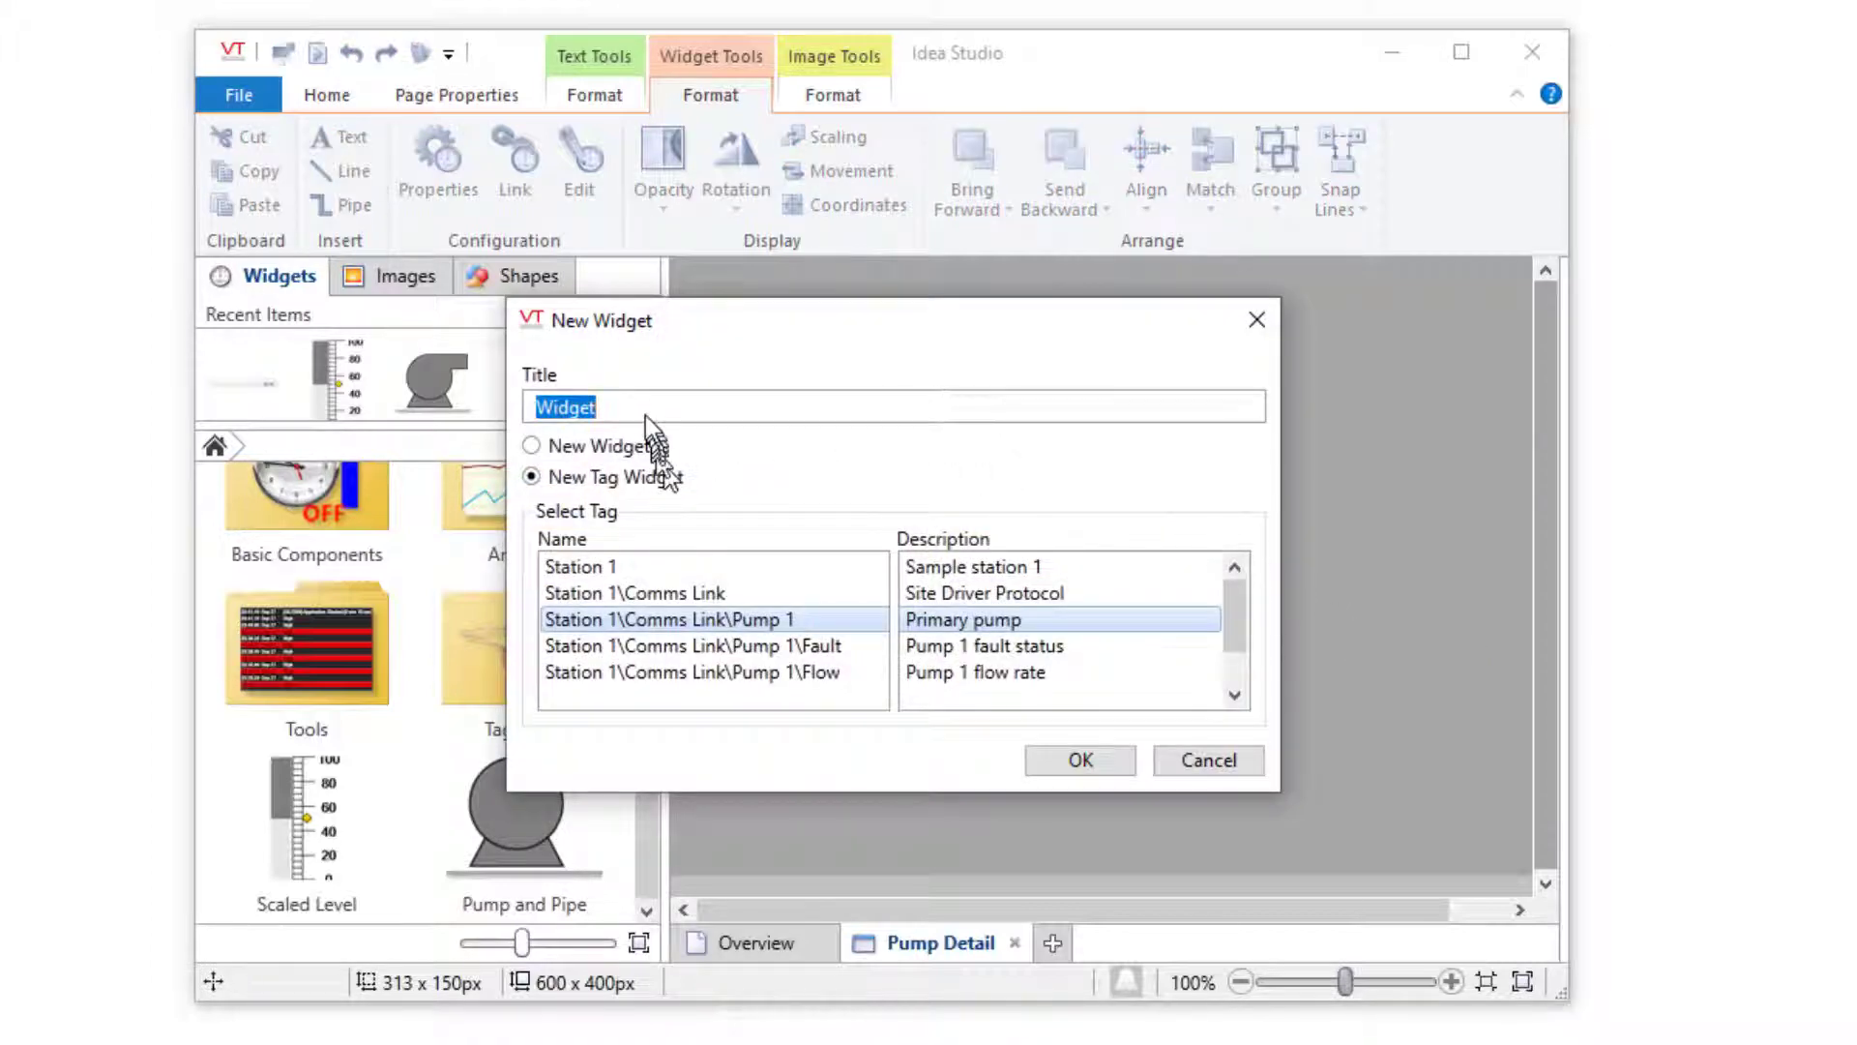
pyautogui.click(640, 409)
pyautogui.doubleClick(654, 406)
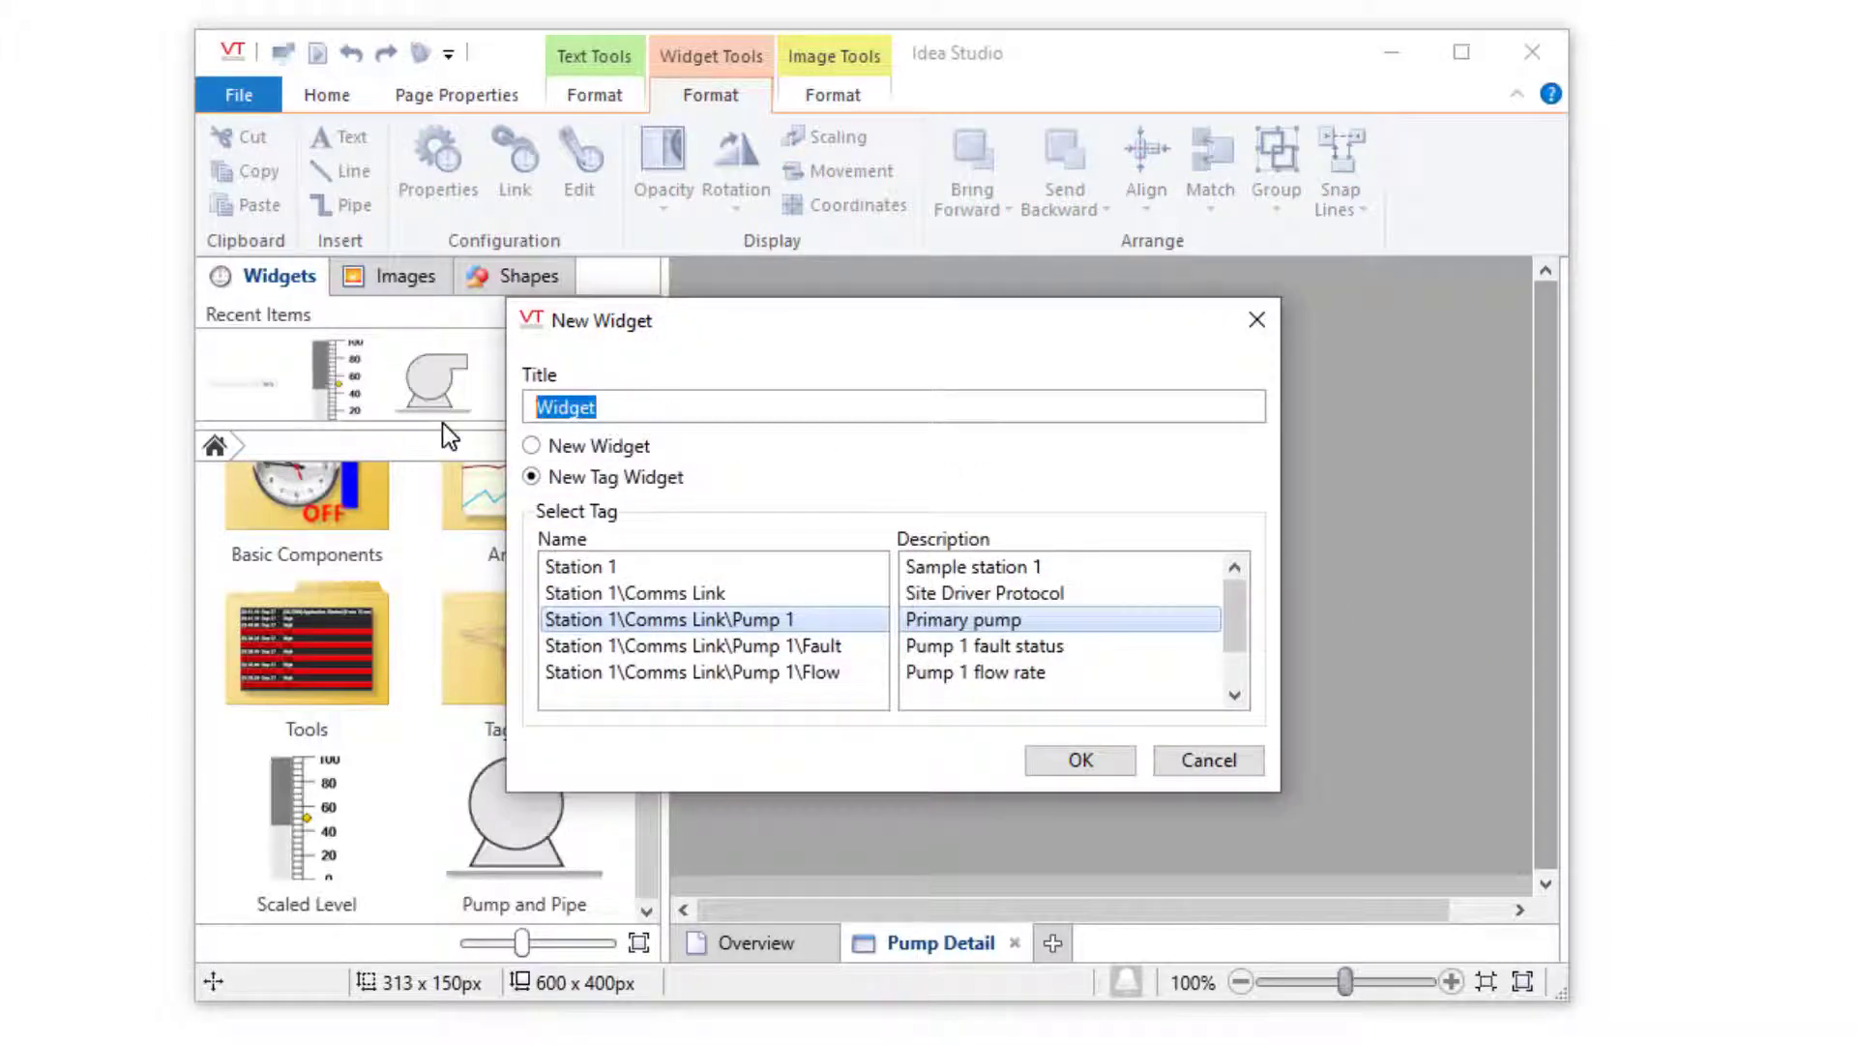
pyautogui.write('wPump Control')
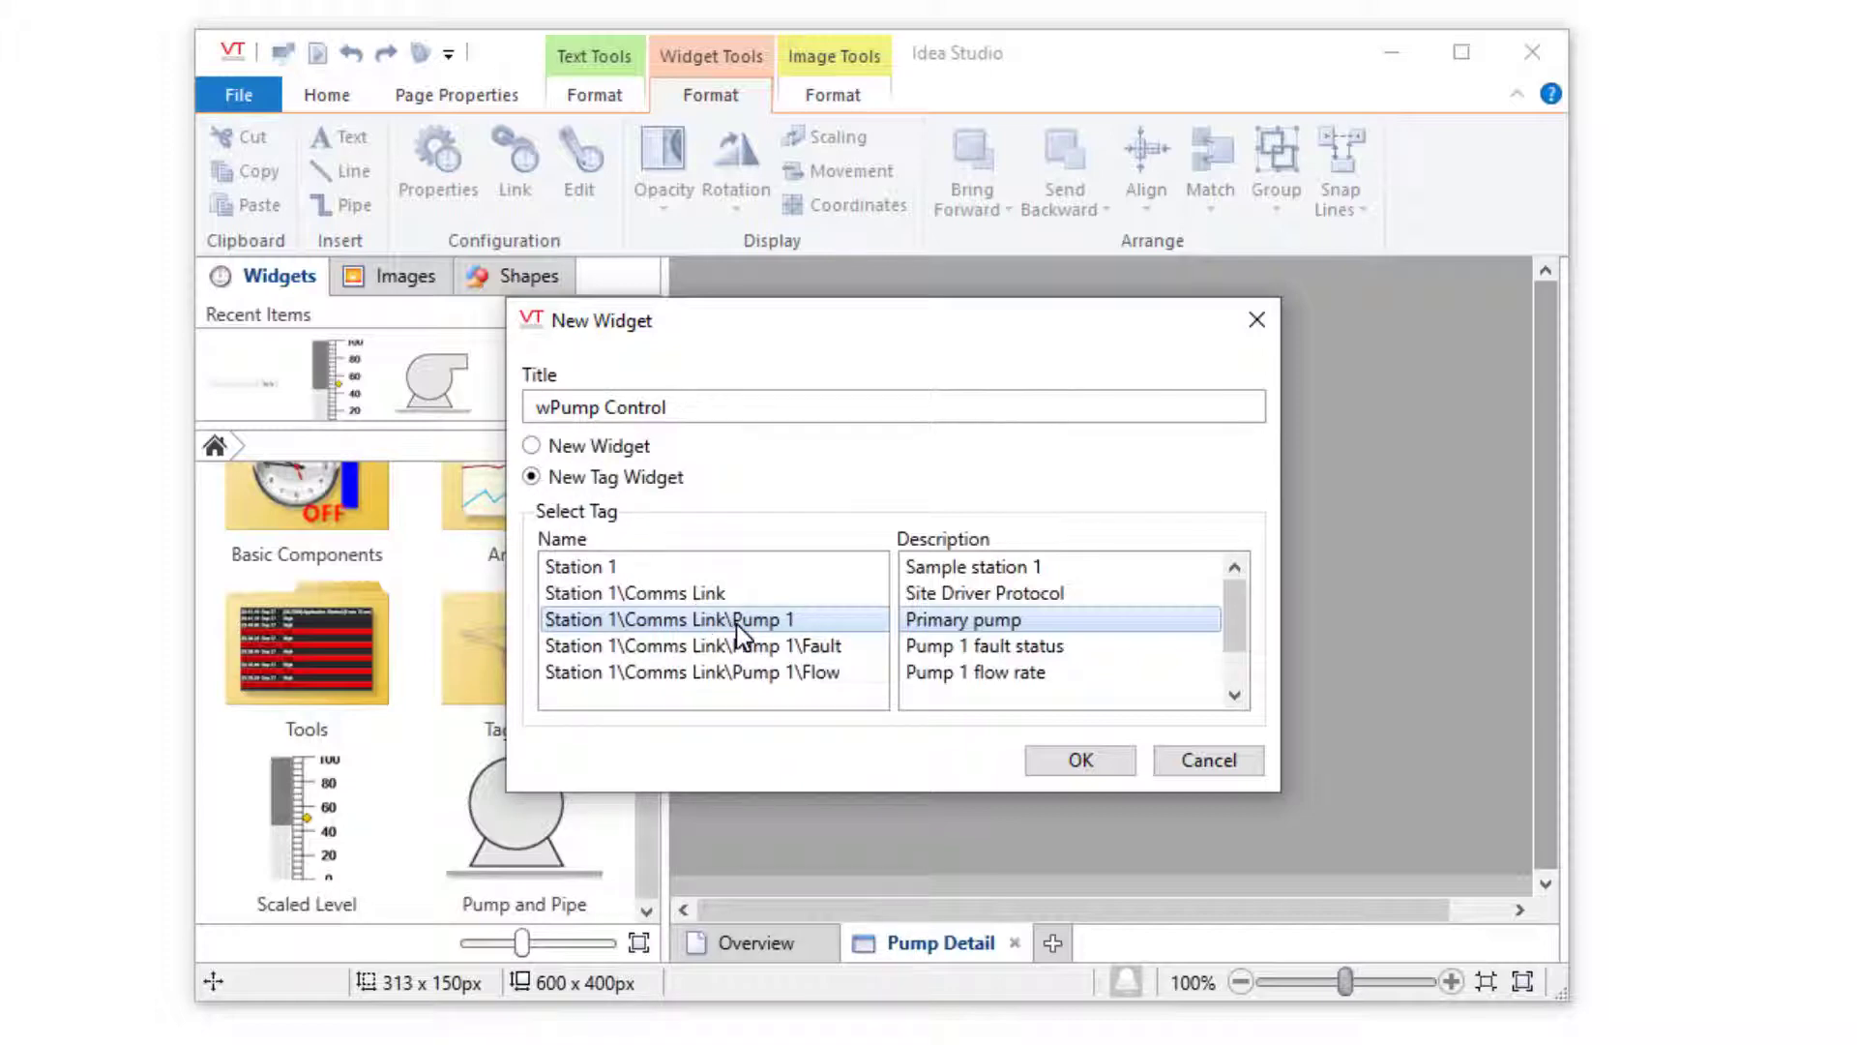
pyautogui.moveTo(1235, 611); pyautogui.dragTo(1239, 650)
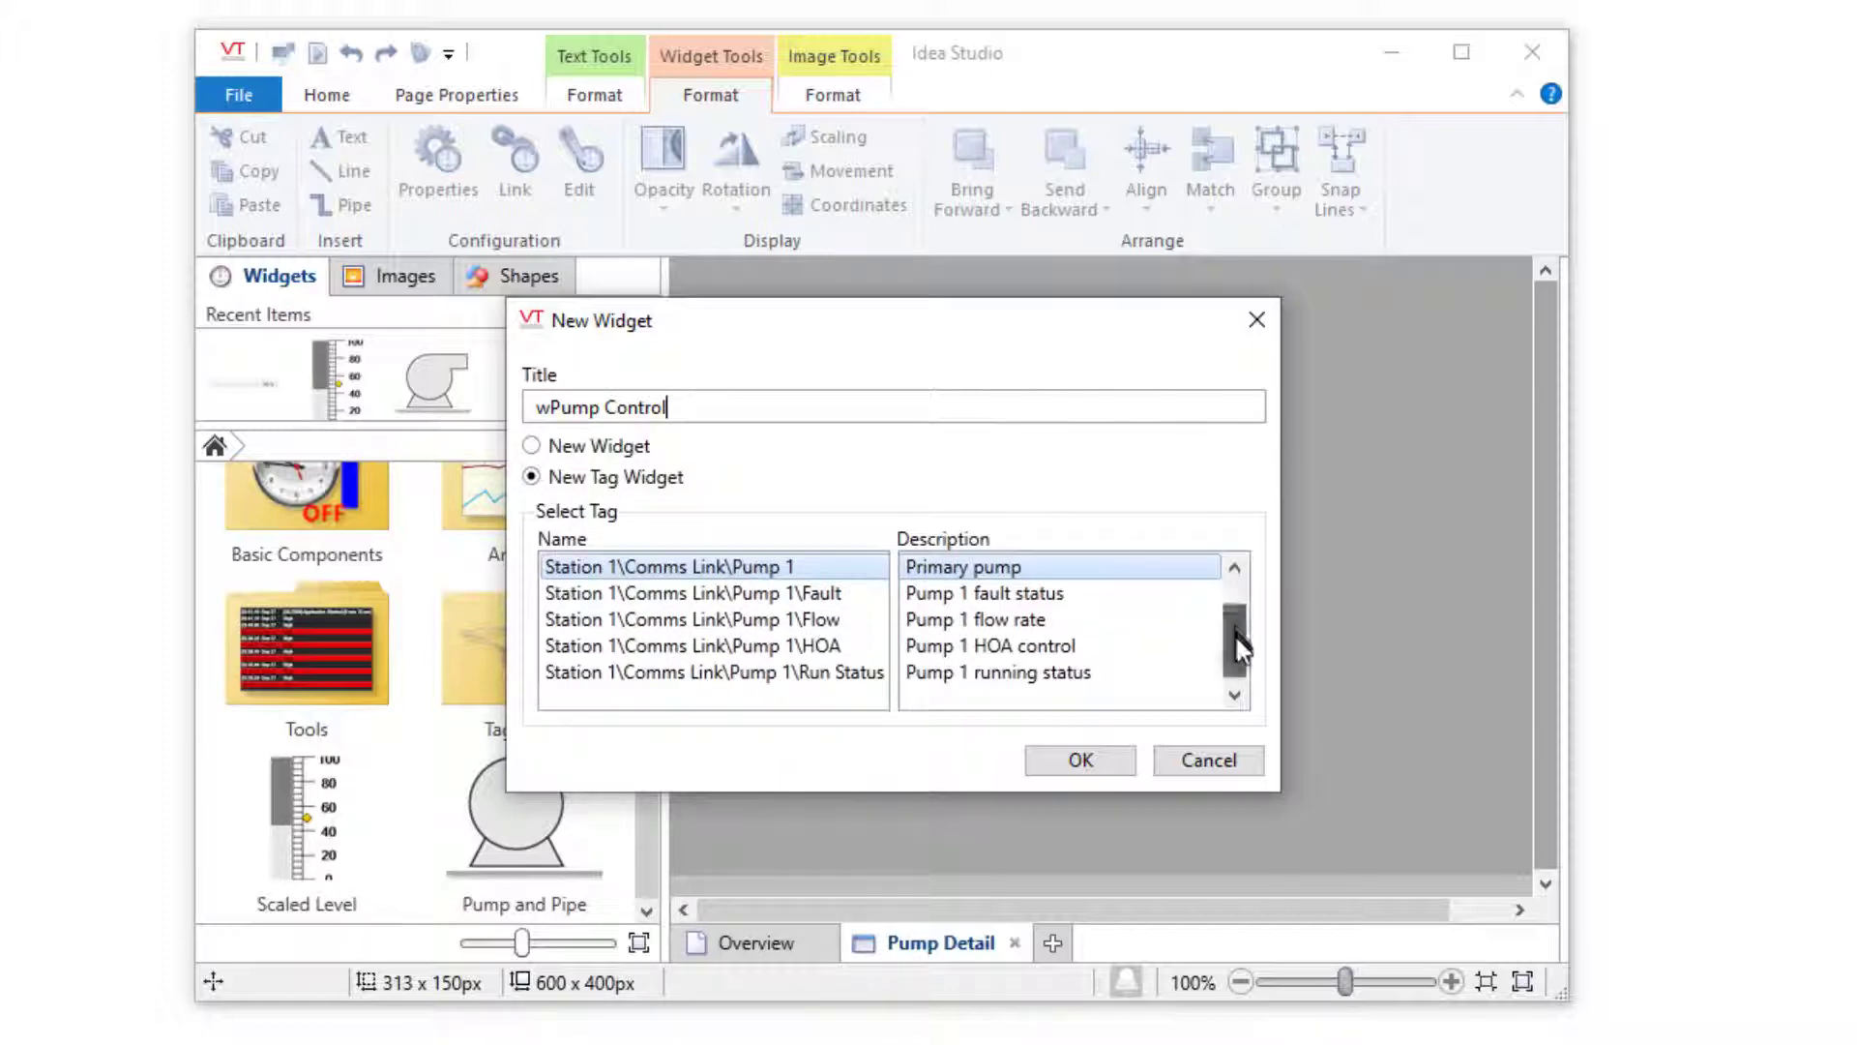
pyautogui.click(1099, 757)
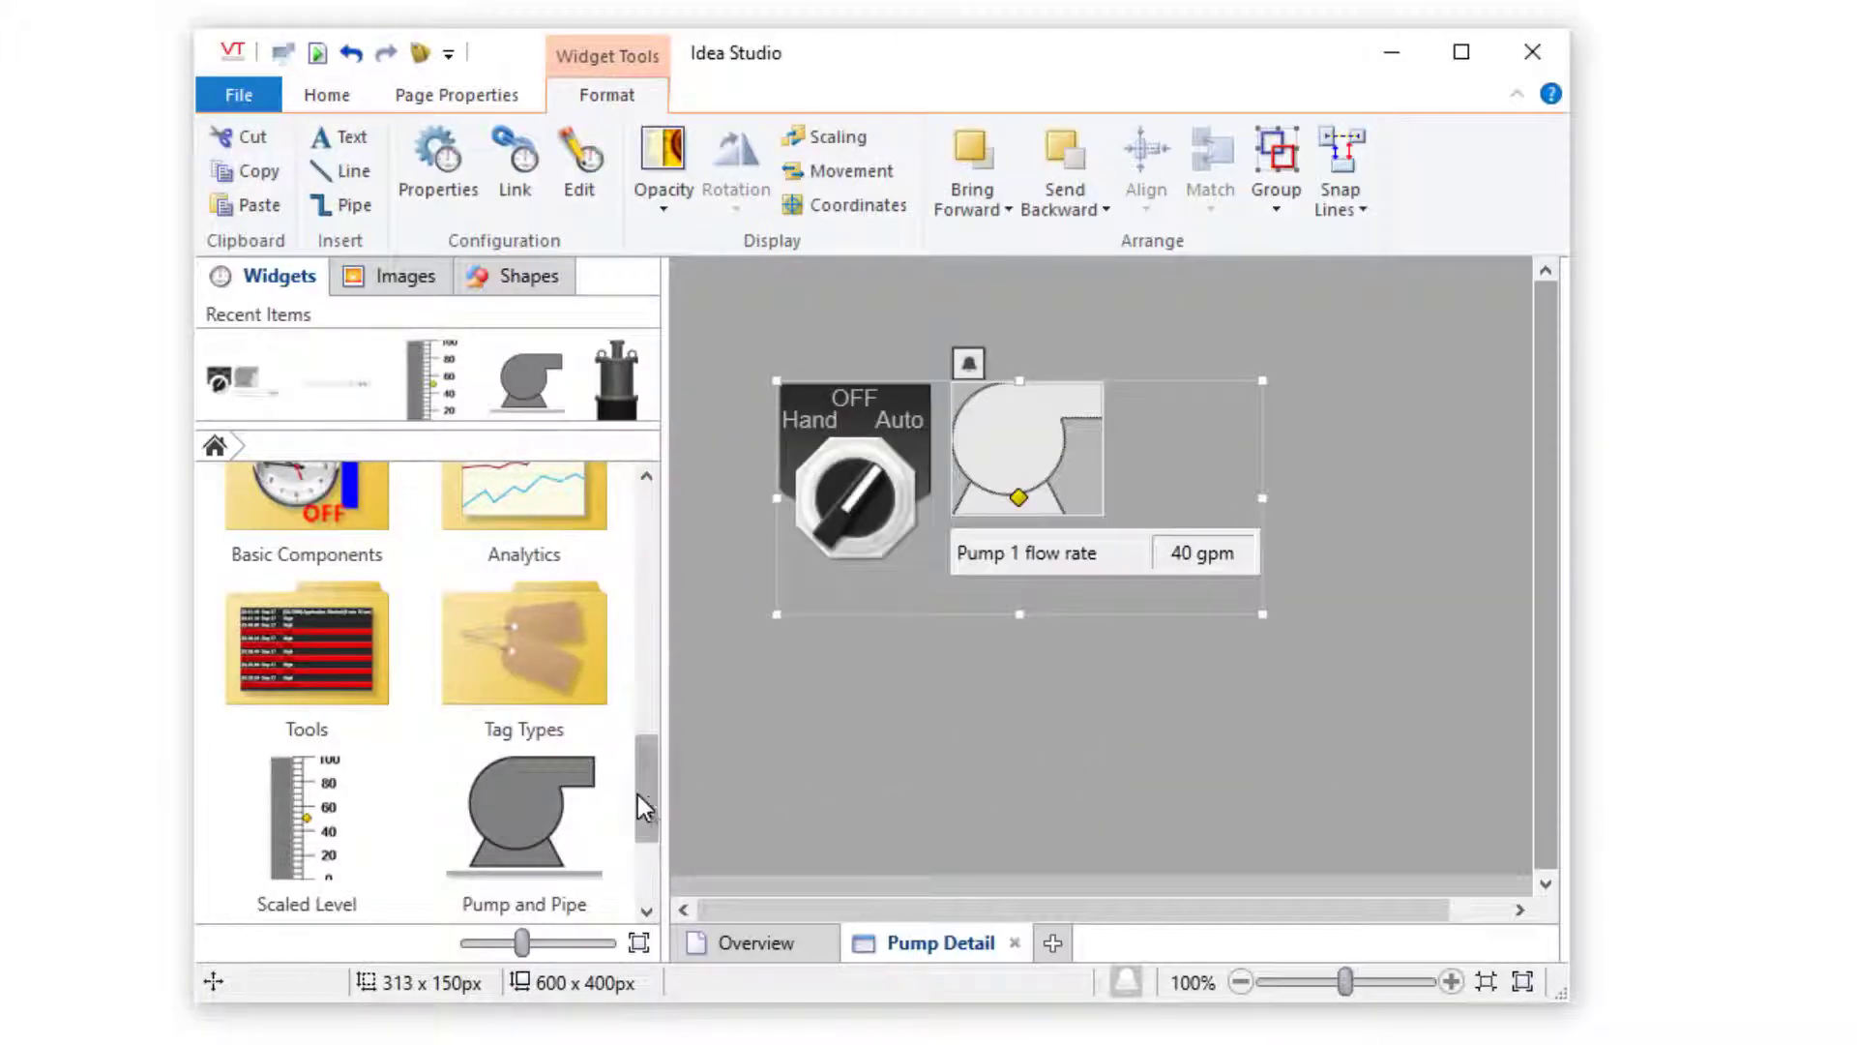
# Place a second wPump Control below the first and link it to Station 1 Pump 2
pyautogui.scroll(-3, 638, 793)
pyautogui.moveTo(305, 851); pyautogui.dragTo(971, 850)
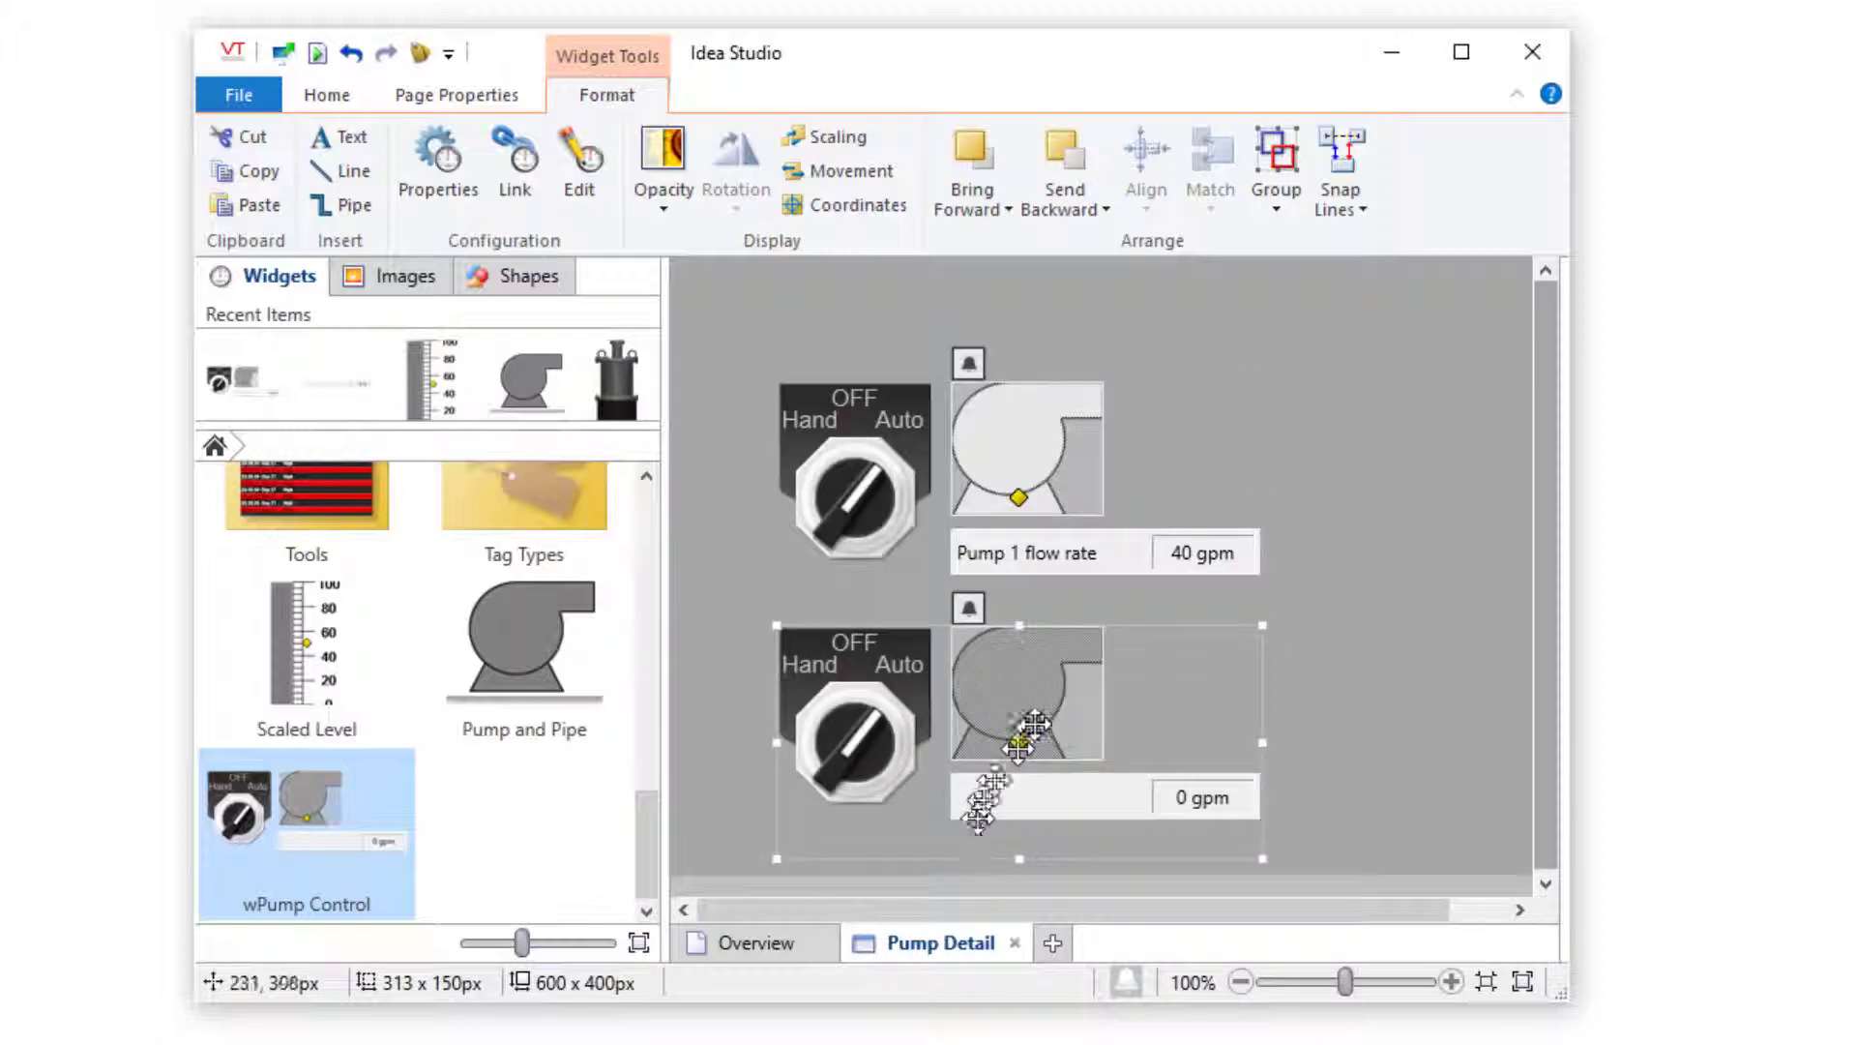
pyautogui.rightClick(1036, 713)
pyautogui.click(1156, 766)
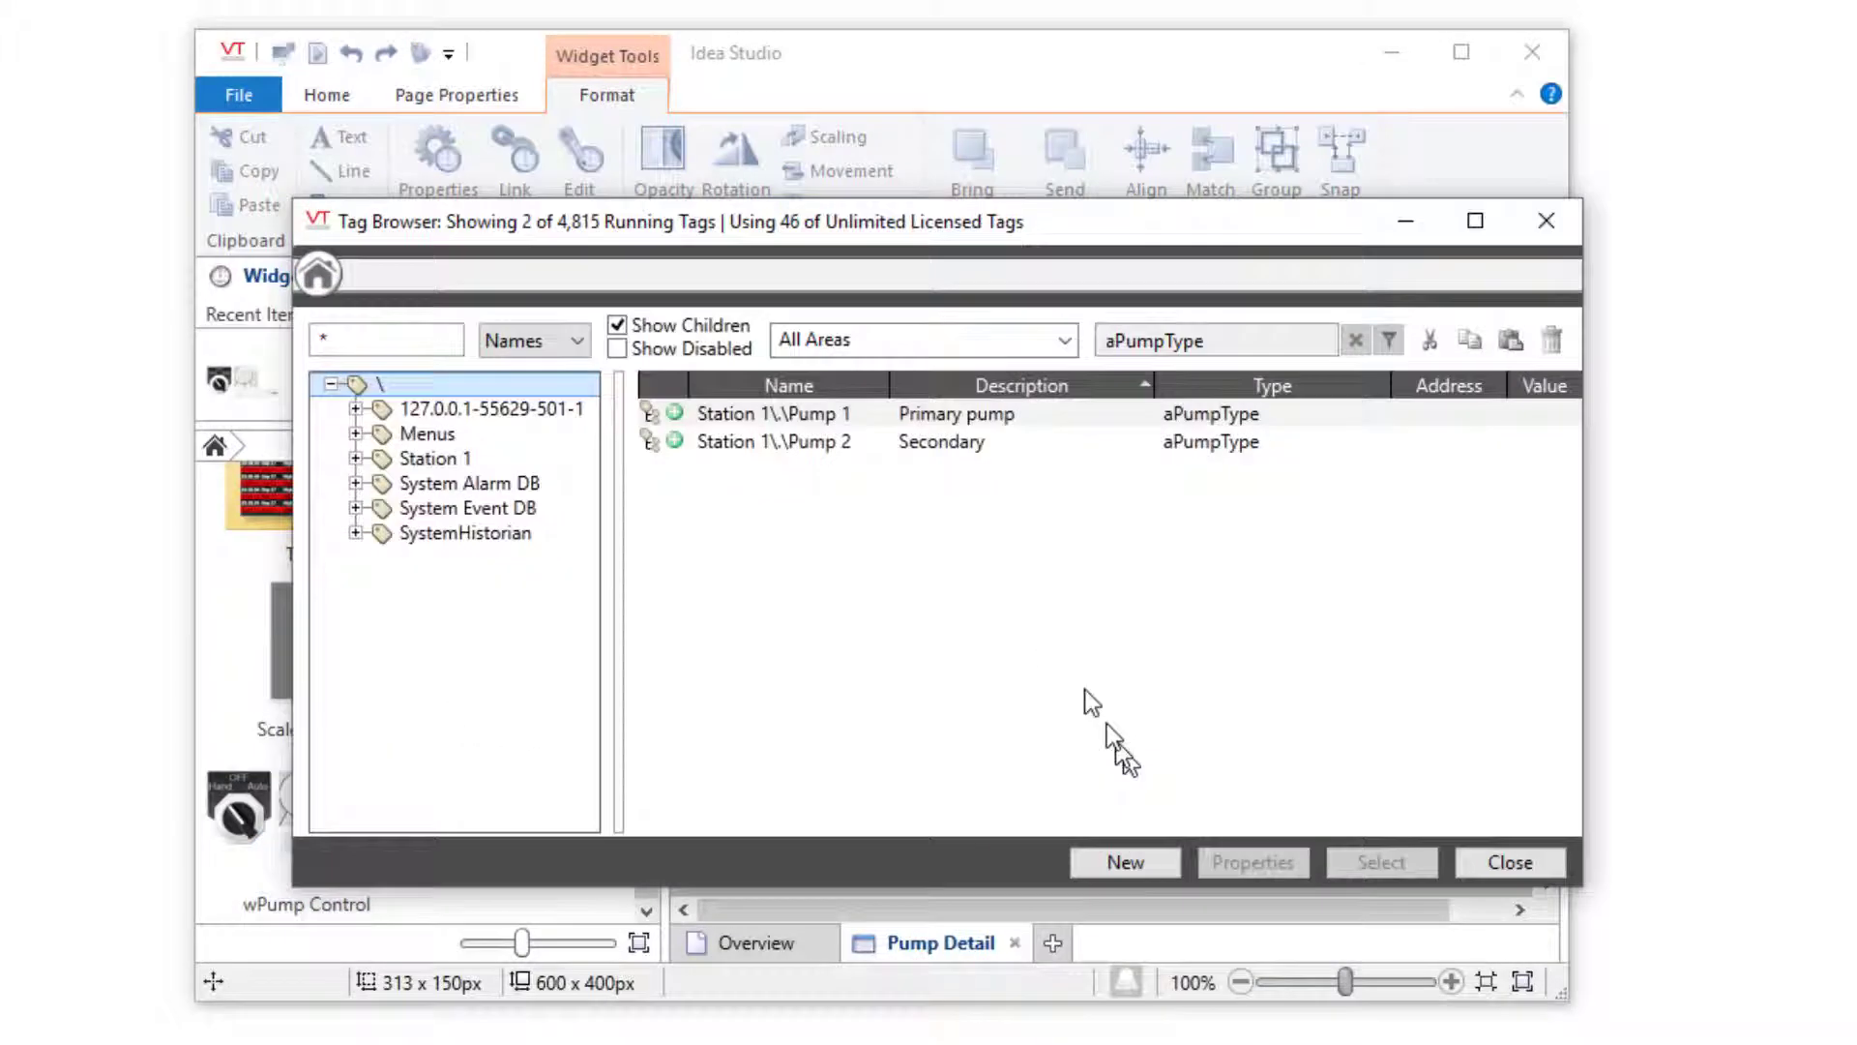
pyautogui.click(933, 443)
pyautogui.click(1349, 857)
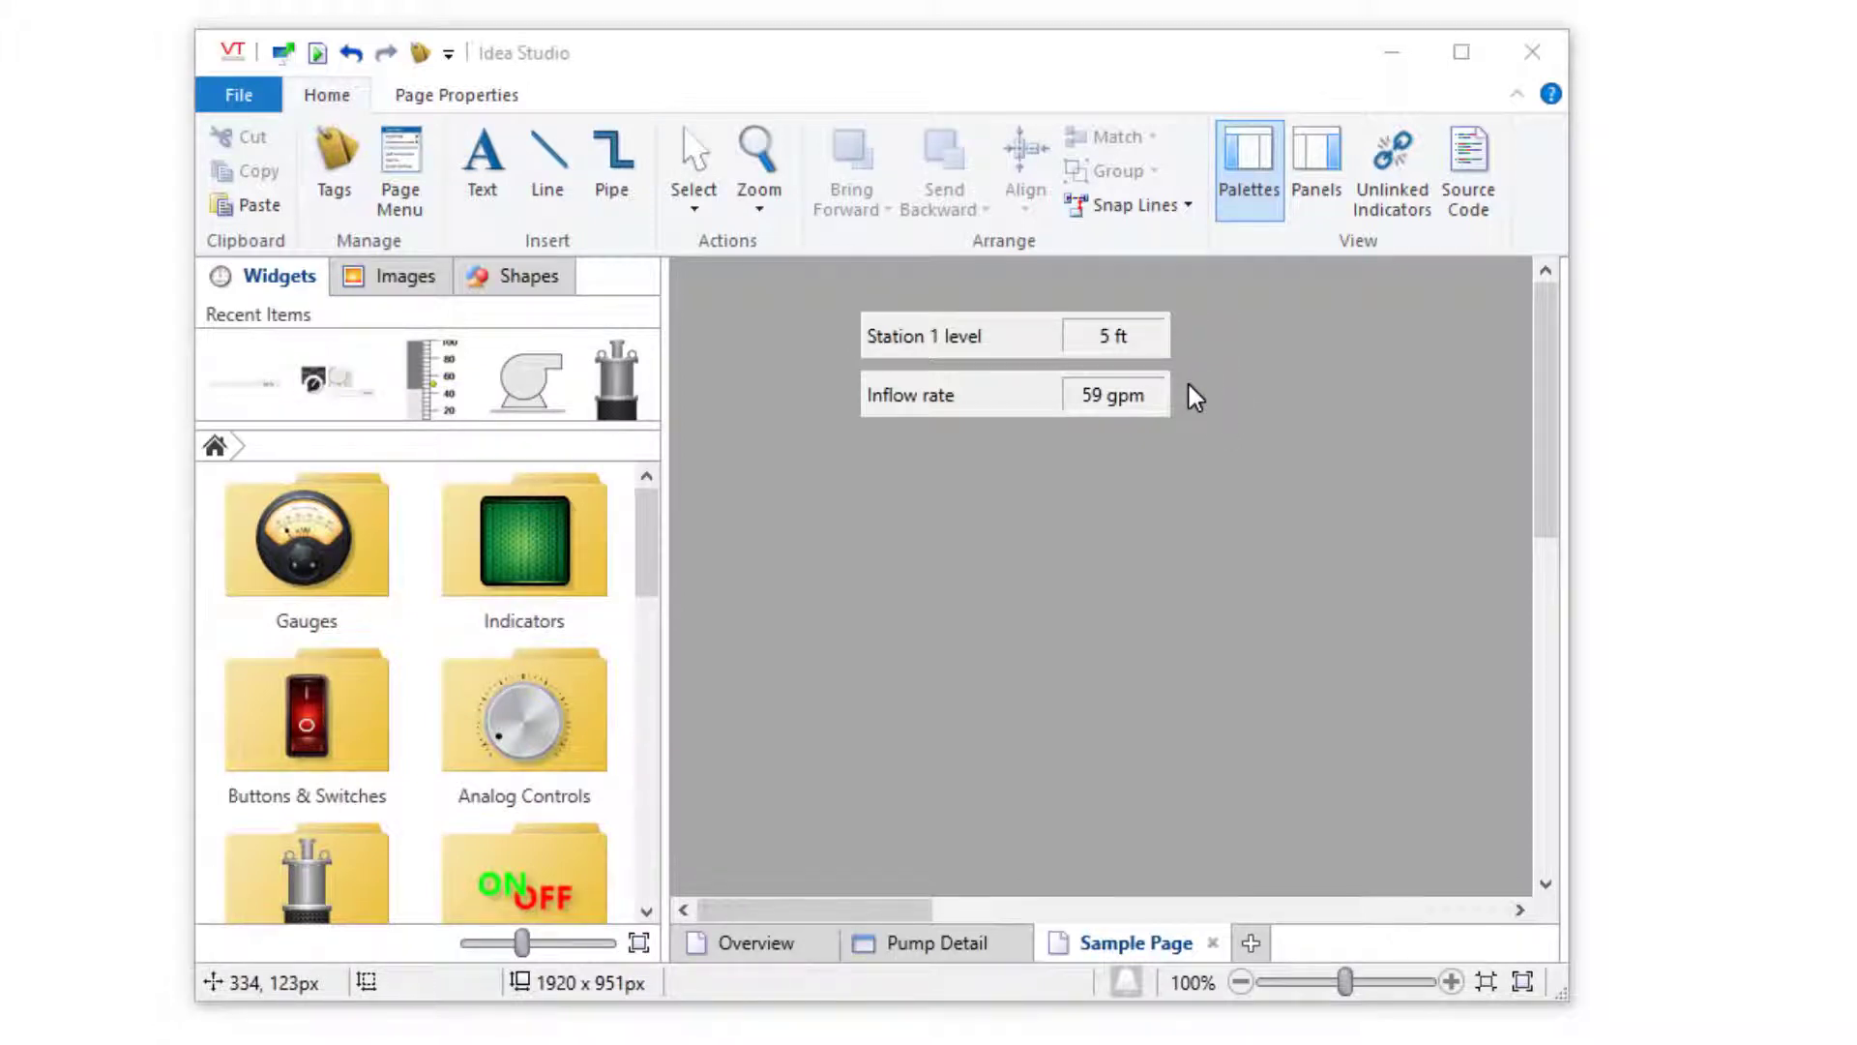
# Select the Station 1 level and Inflow rate displays and choose Group > New Widget
pyautogui.moveTo(1210, 290); pyautogui.dragTo(730, 497)
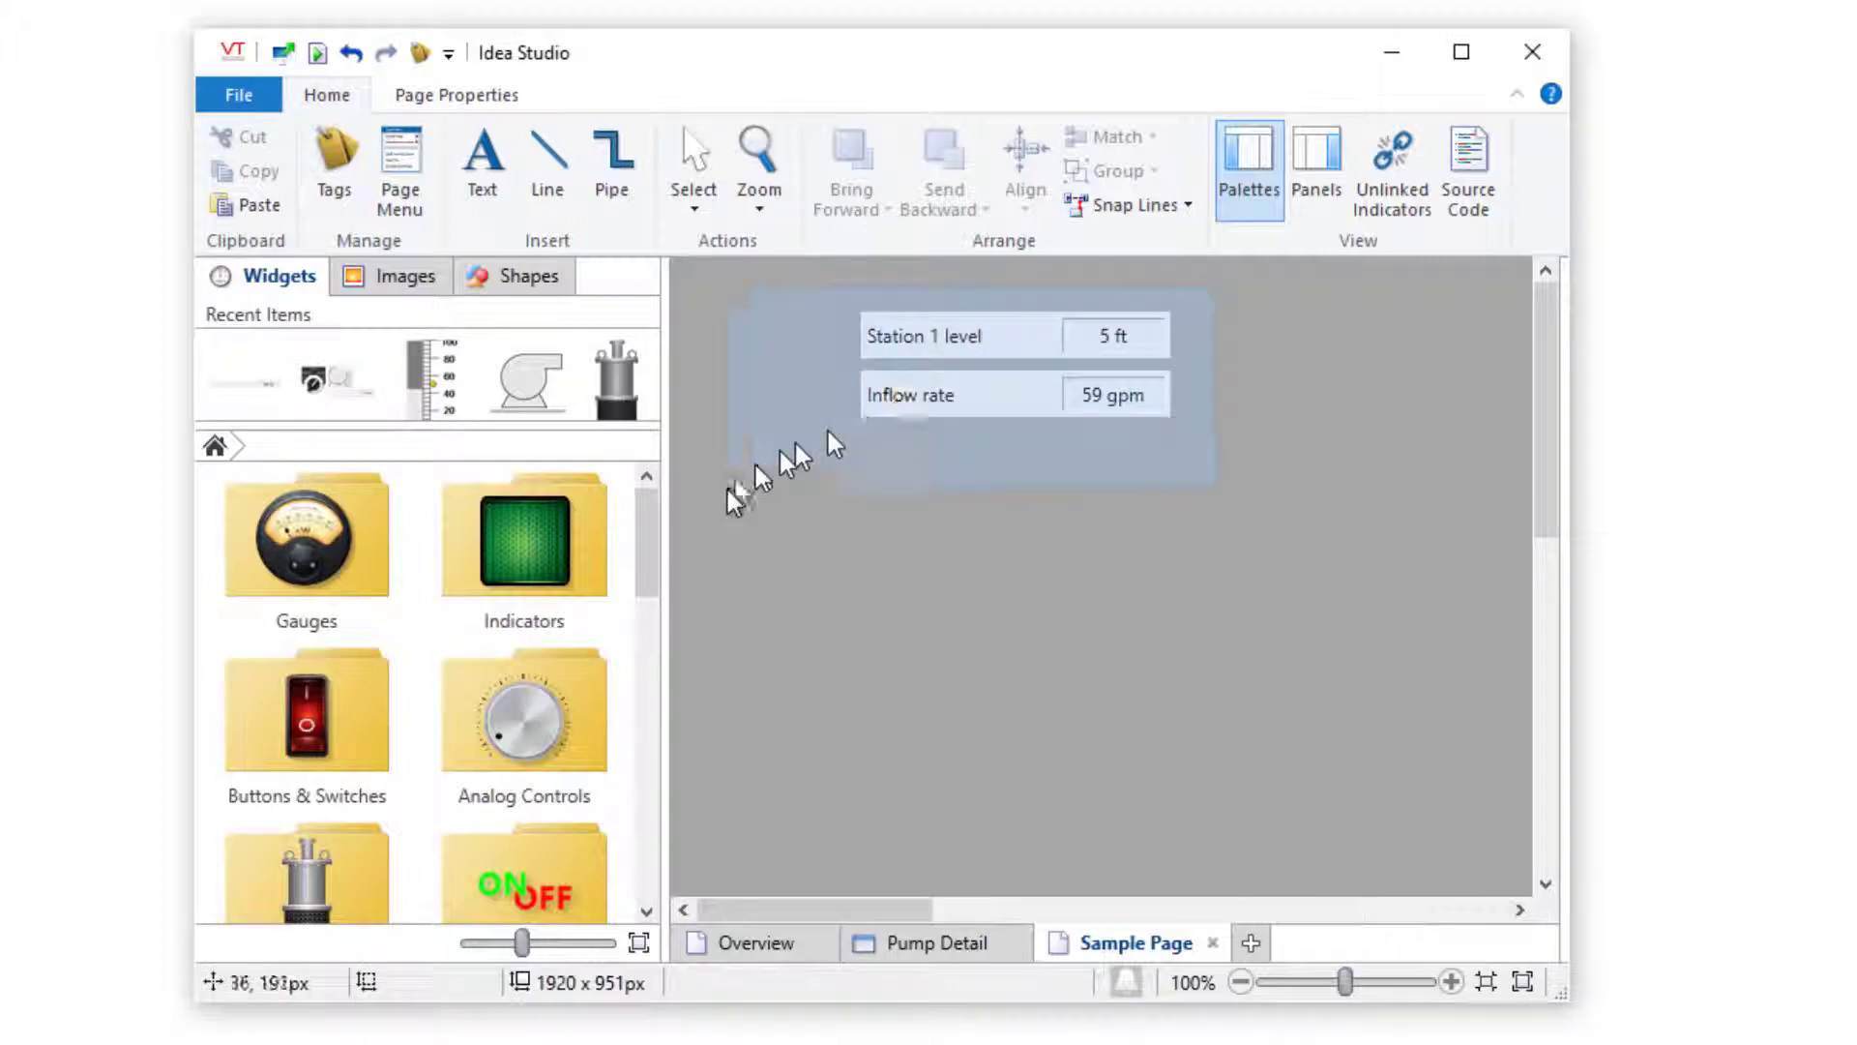
pyautogui.rightClick(975, 400)
pyautogui.moveTo(1054, 592)
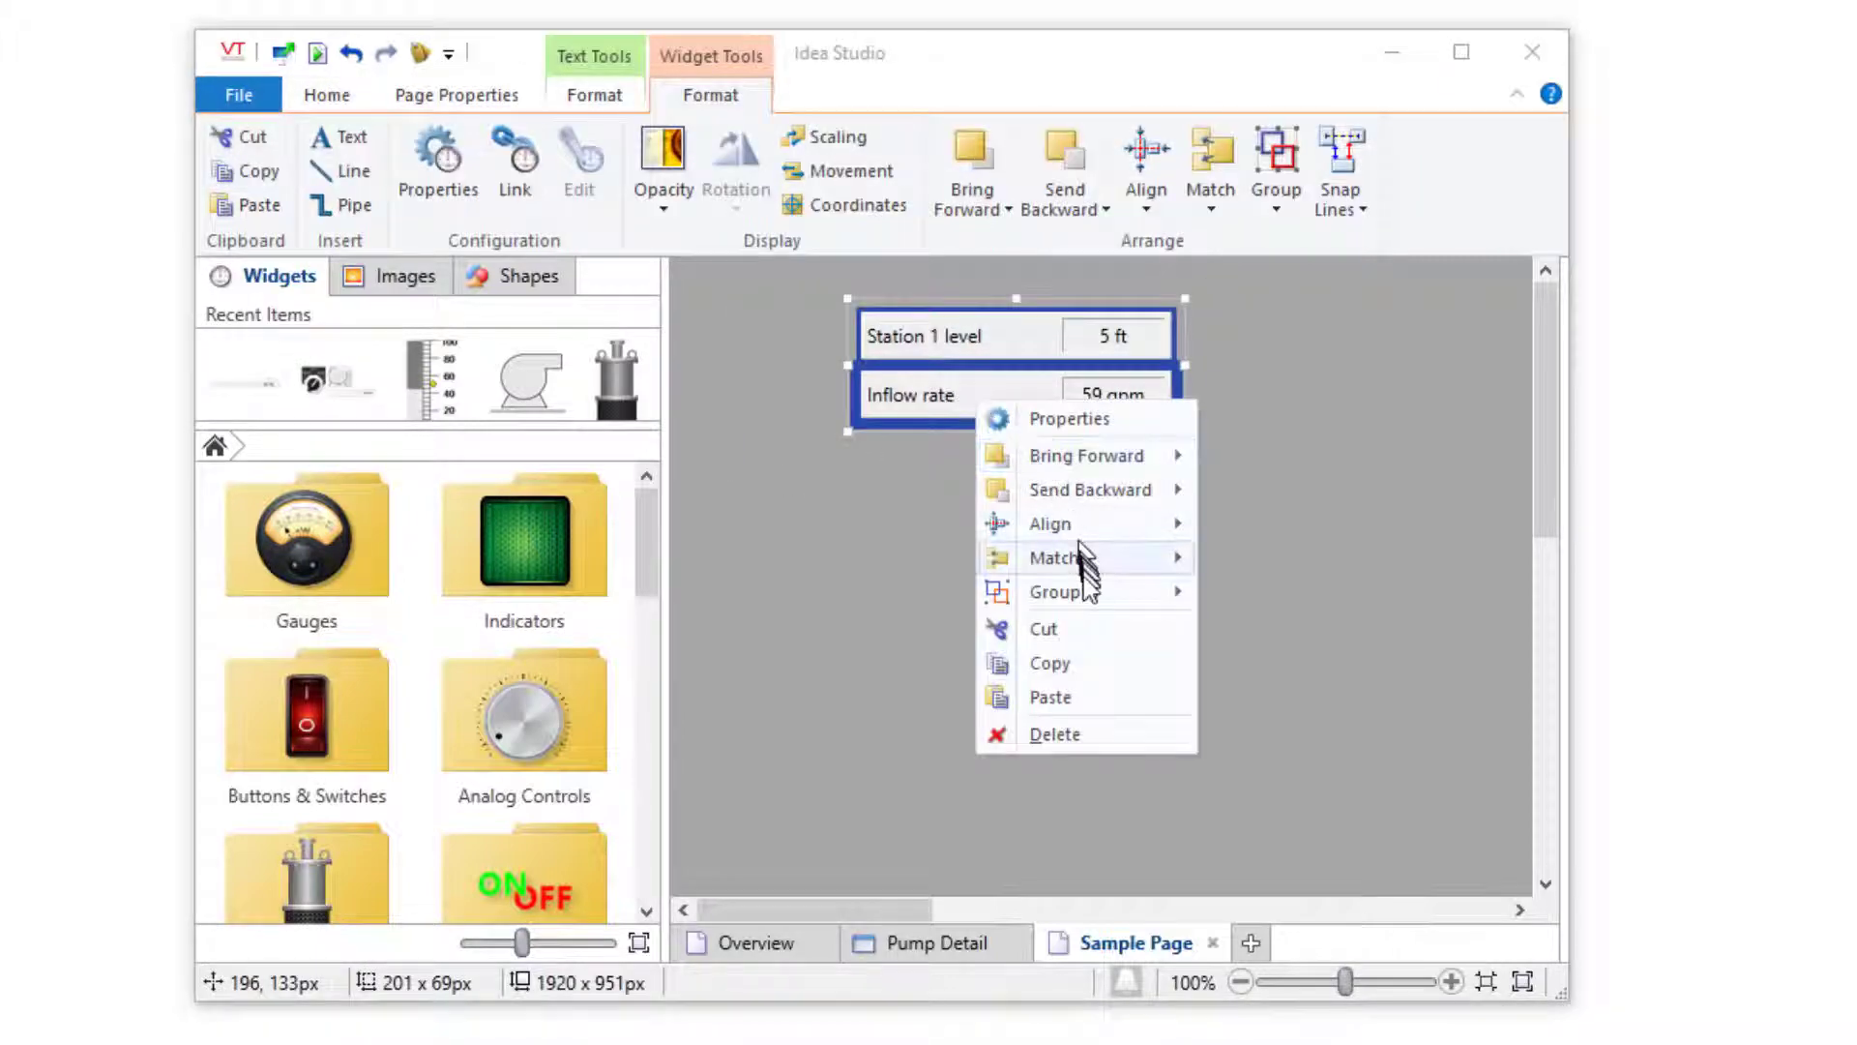
pyautogui.click(1287, 631)
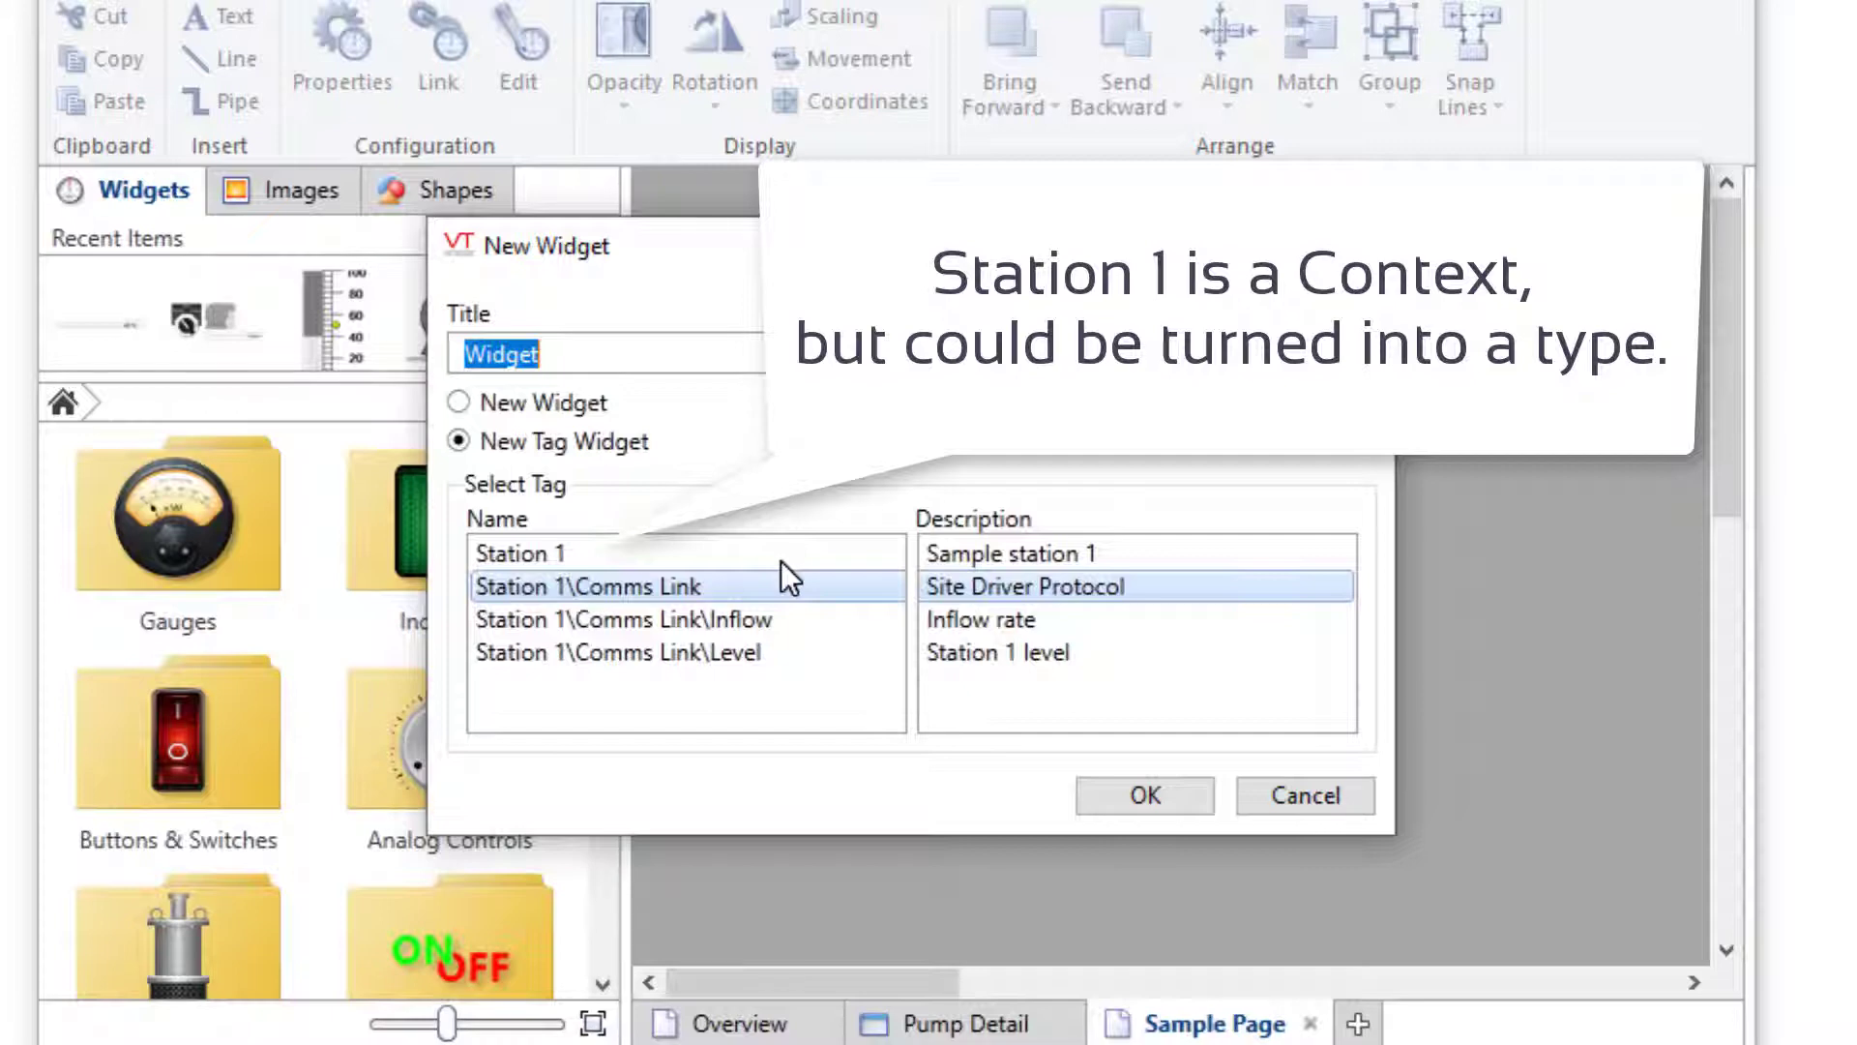
# Base the new tag widget on Station 1 and title it 'Station Levels'
pyautogui.click(781, 560)
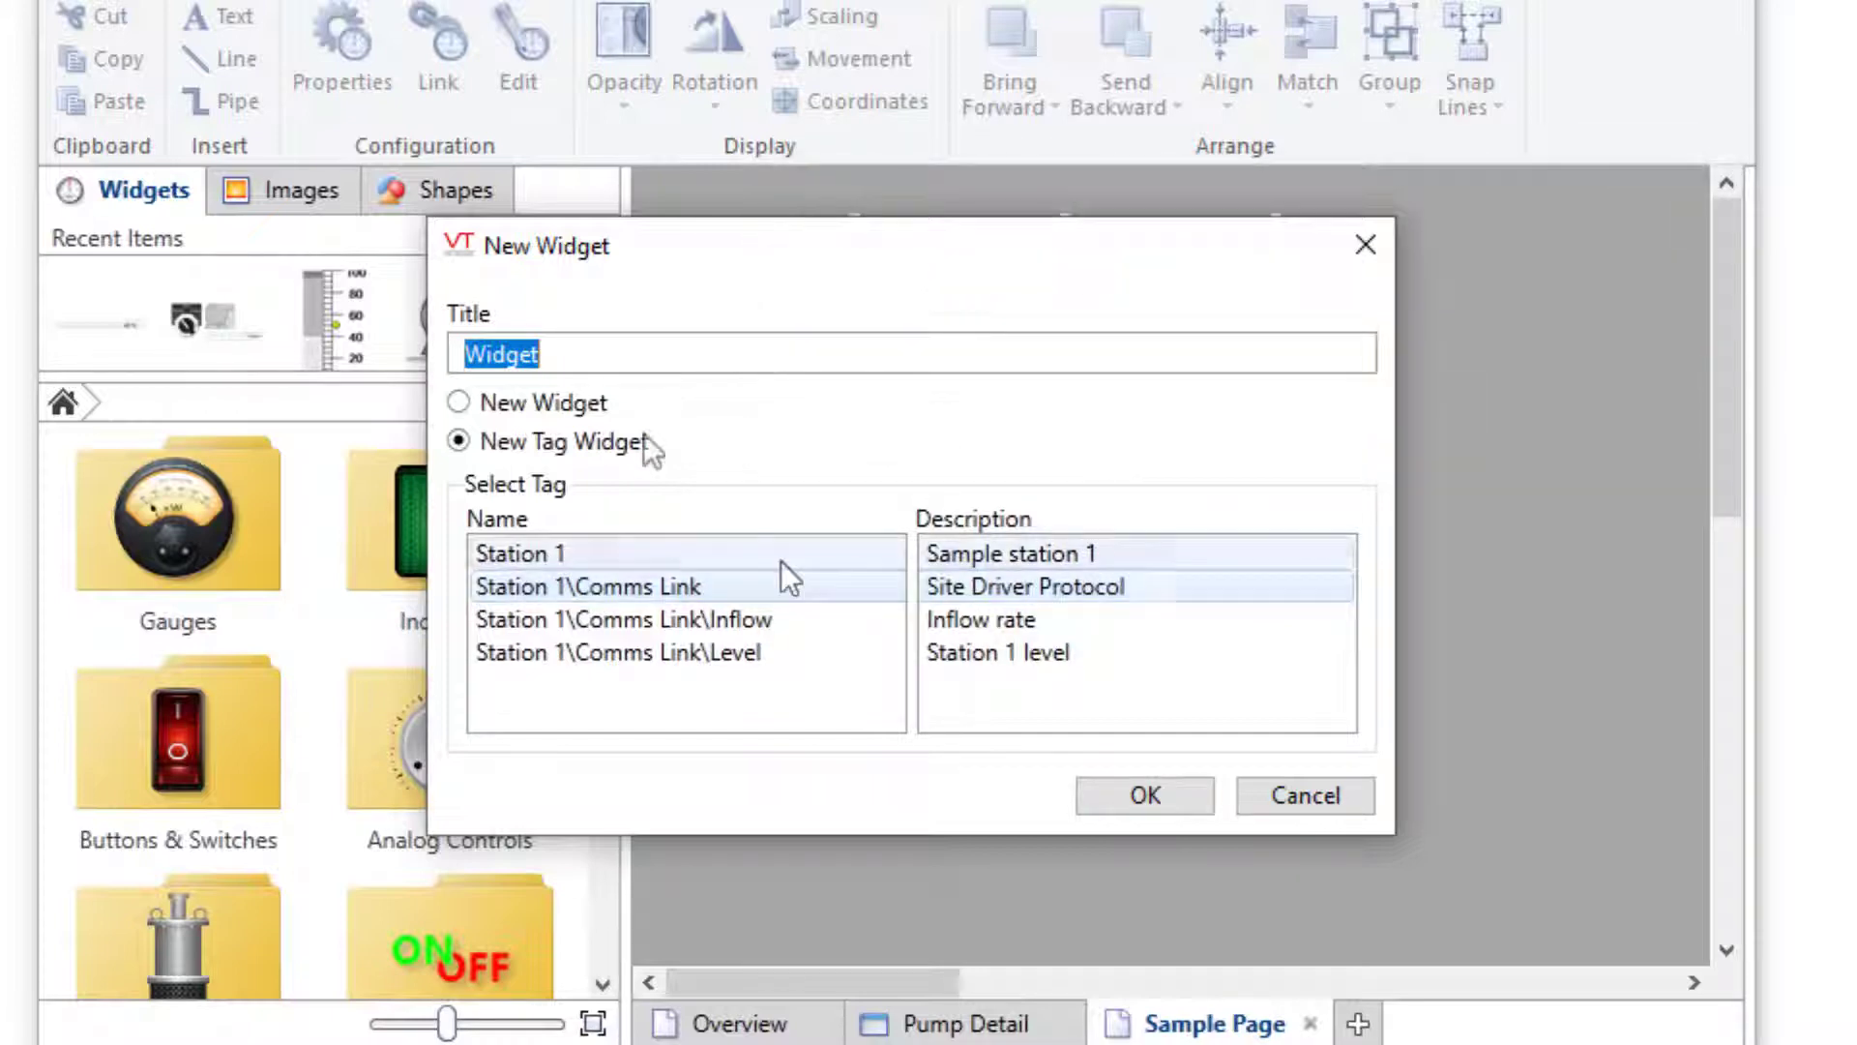
pyautogui.write('Station Levels')
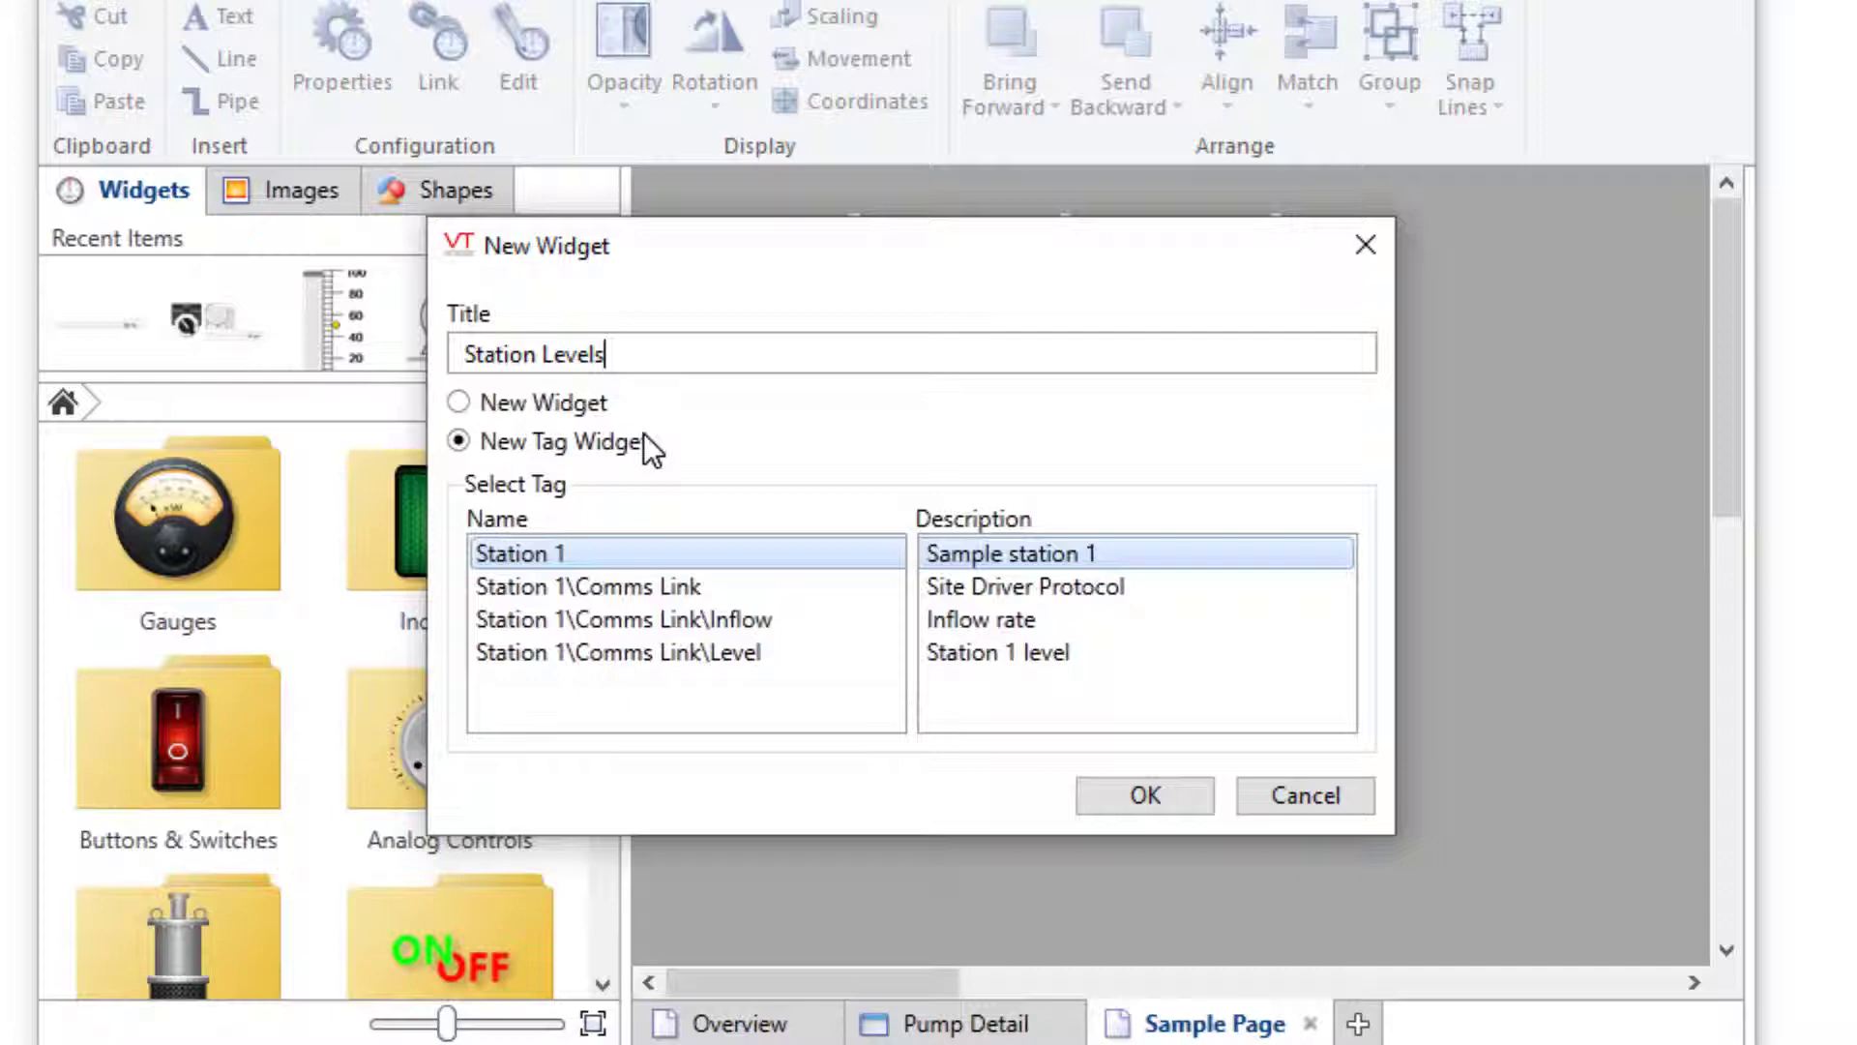
pyautogui.click(1122, 799)
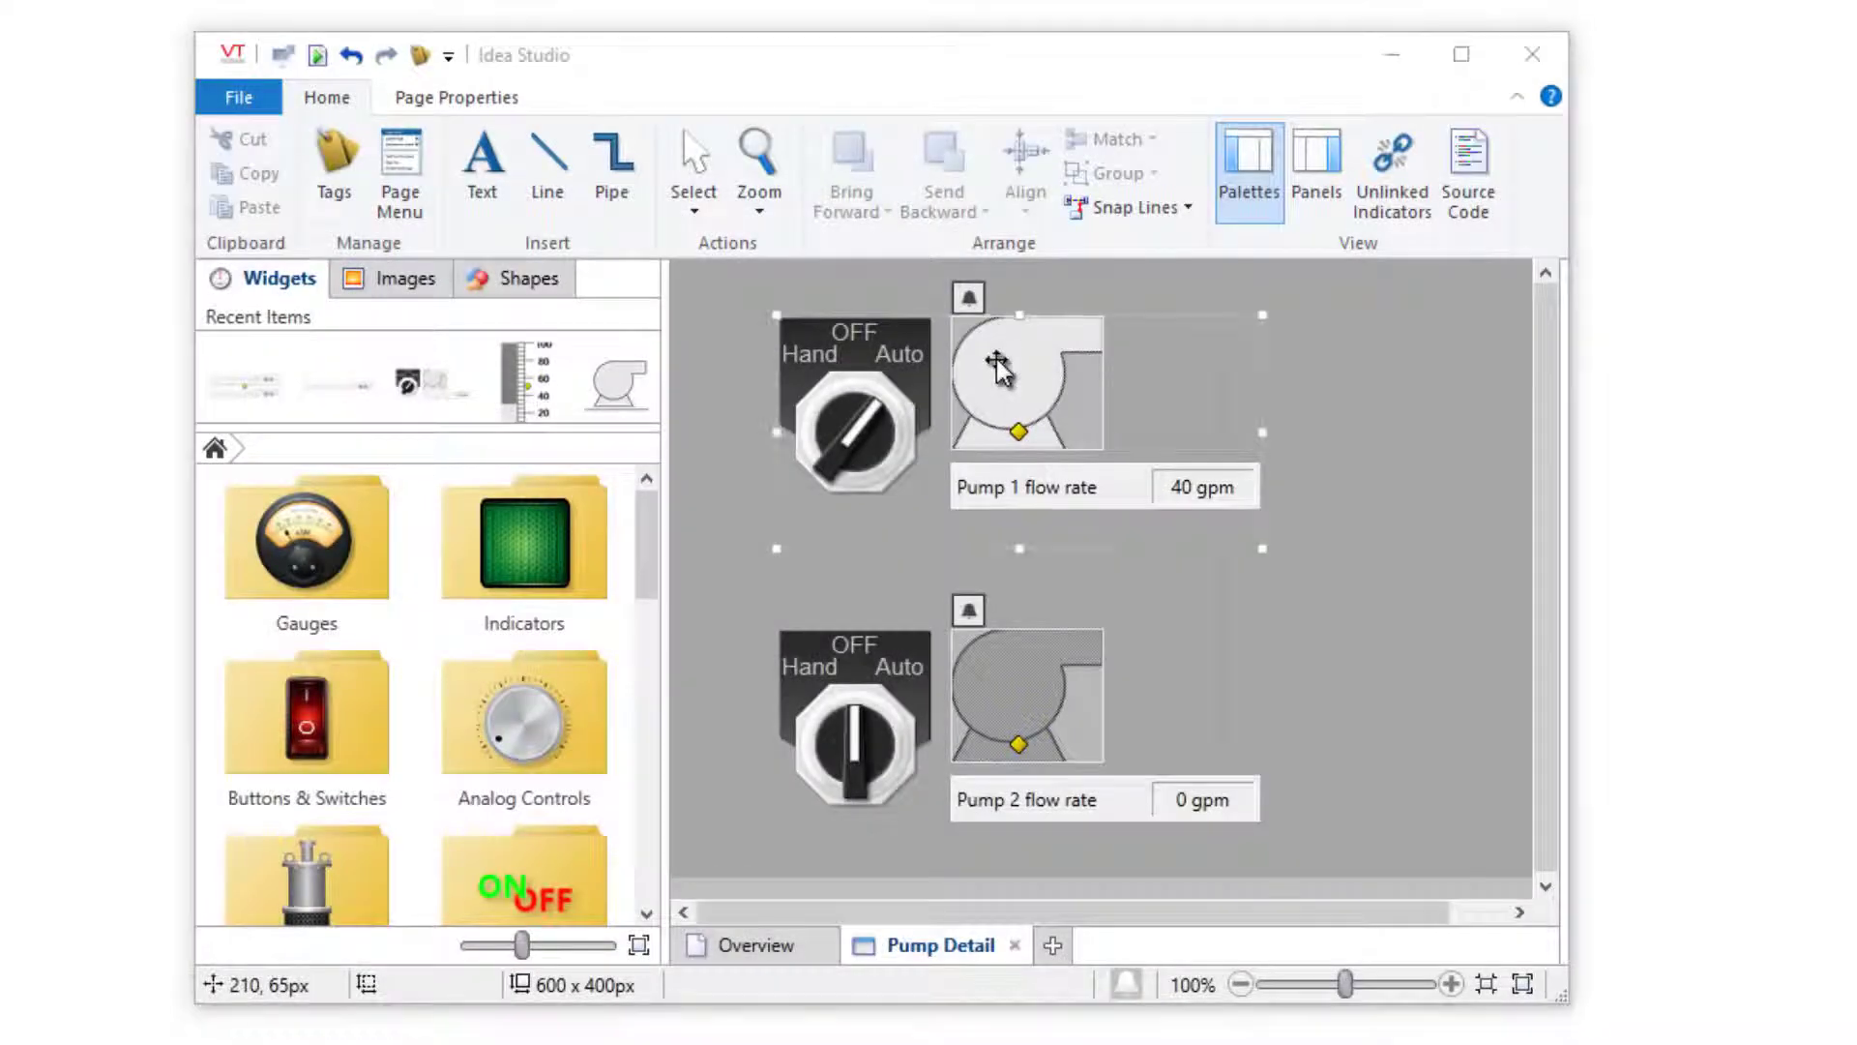
# Edit the Pump 1 wPump Control widget, moving its HOA switch down and then undoing it
pyautogui.rightClick(996, 366)
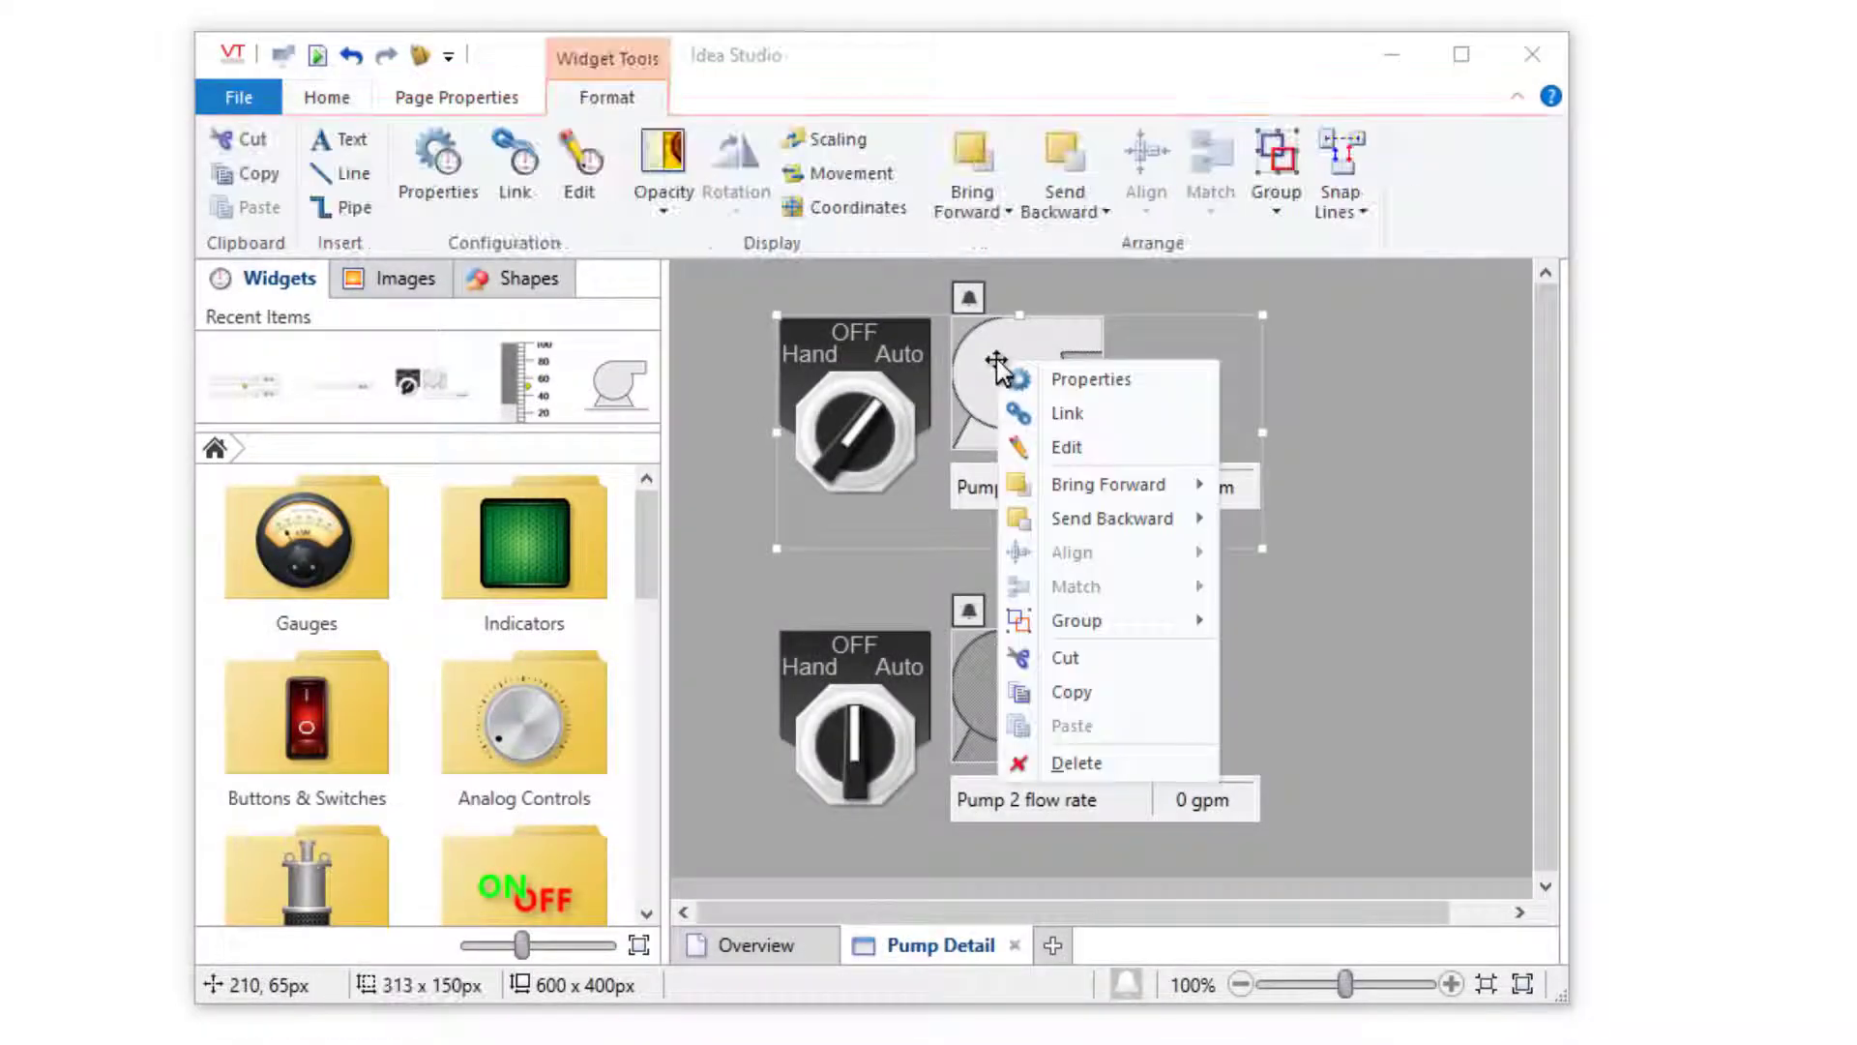
pyautogui.click(1110, 449)
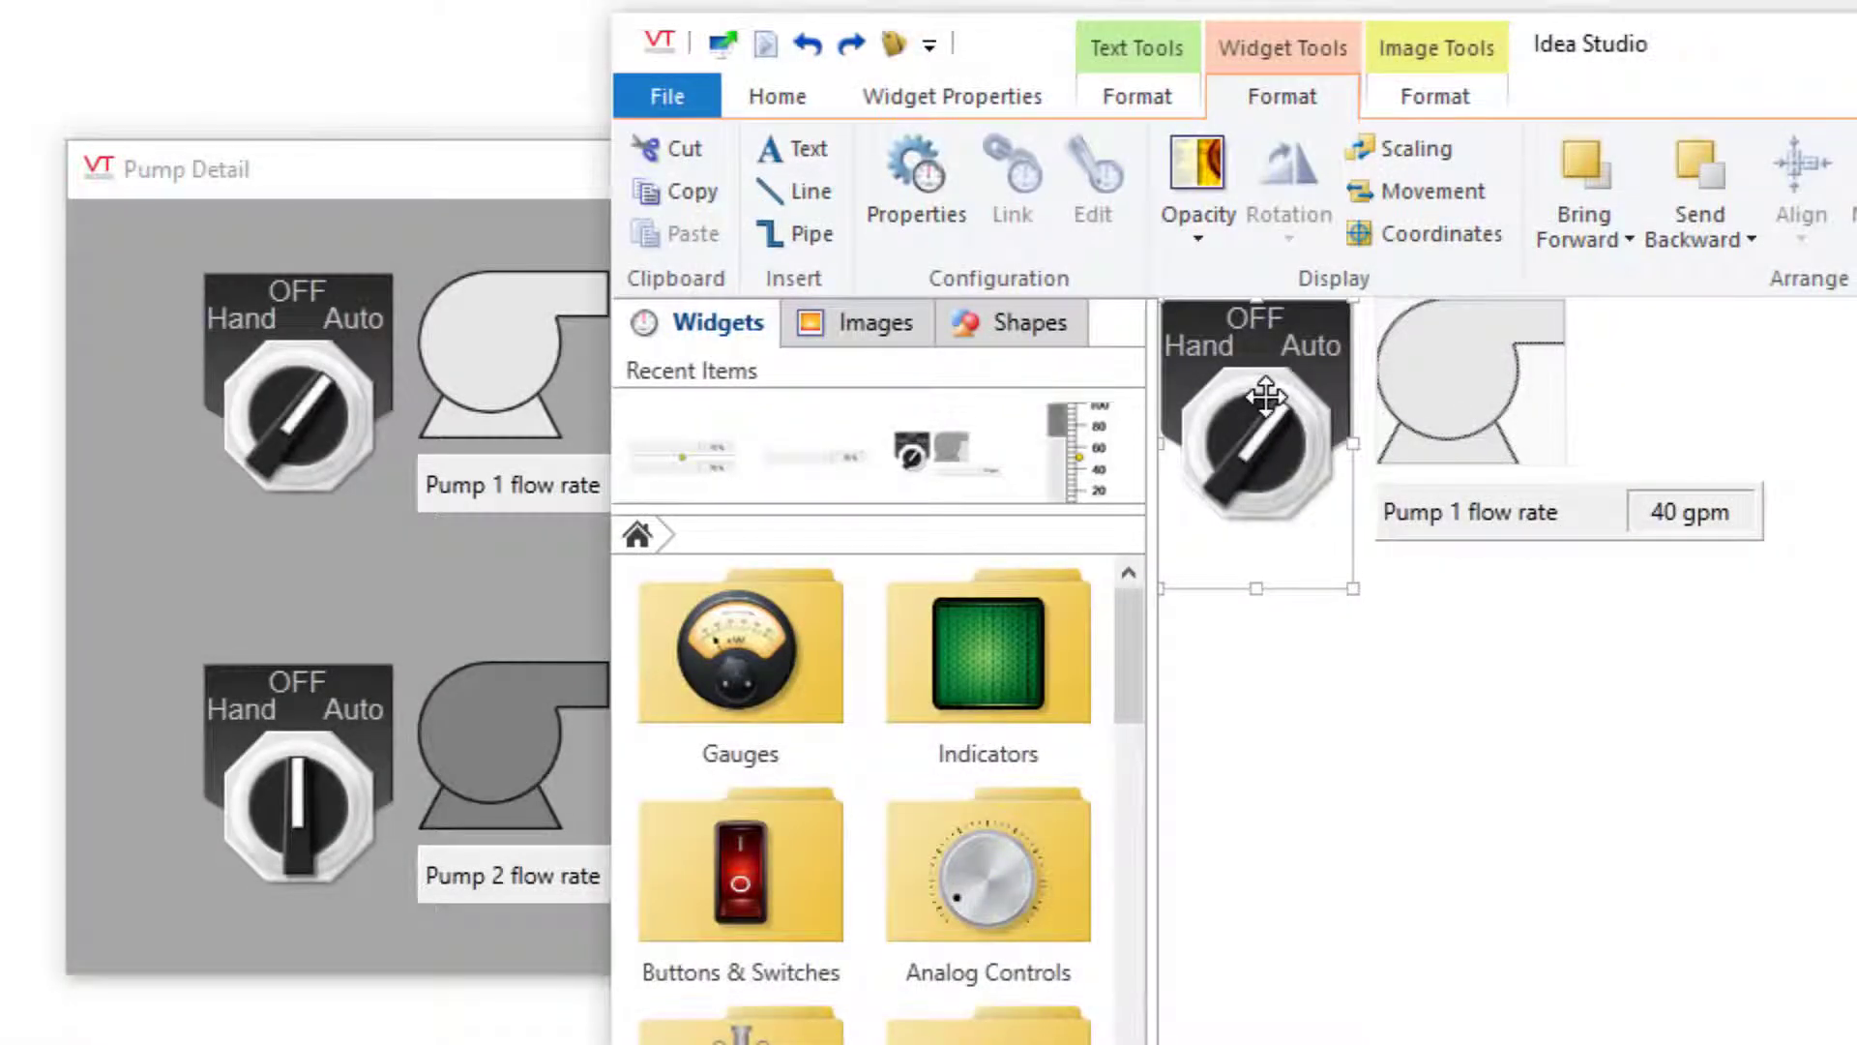
pyautogui.moveTo(1268, 397); pyautogui.dragTo(1260, 483)
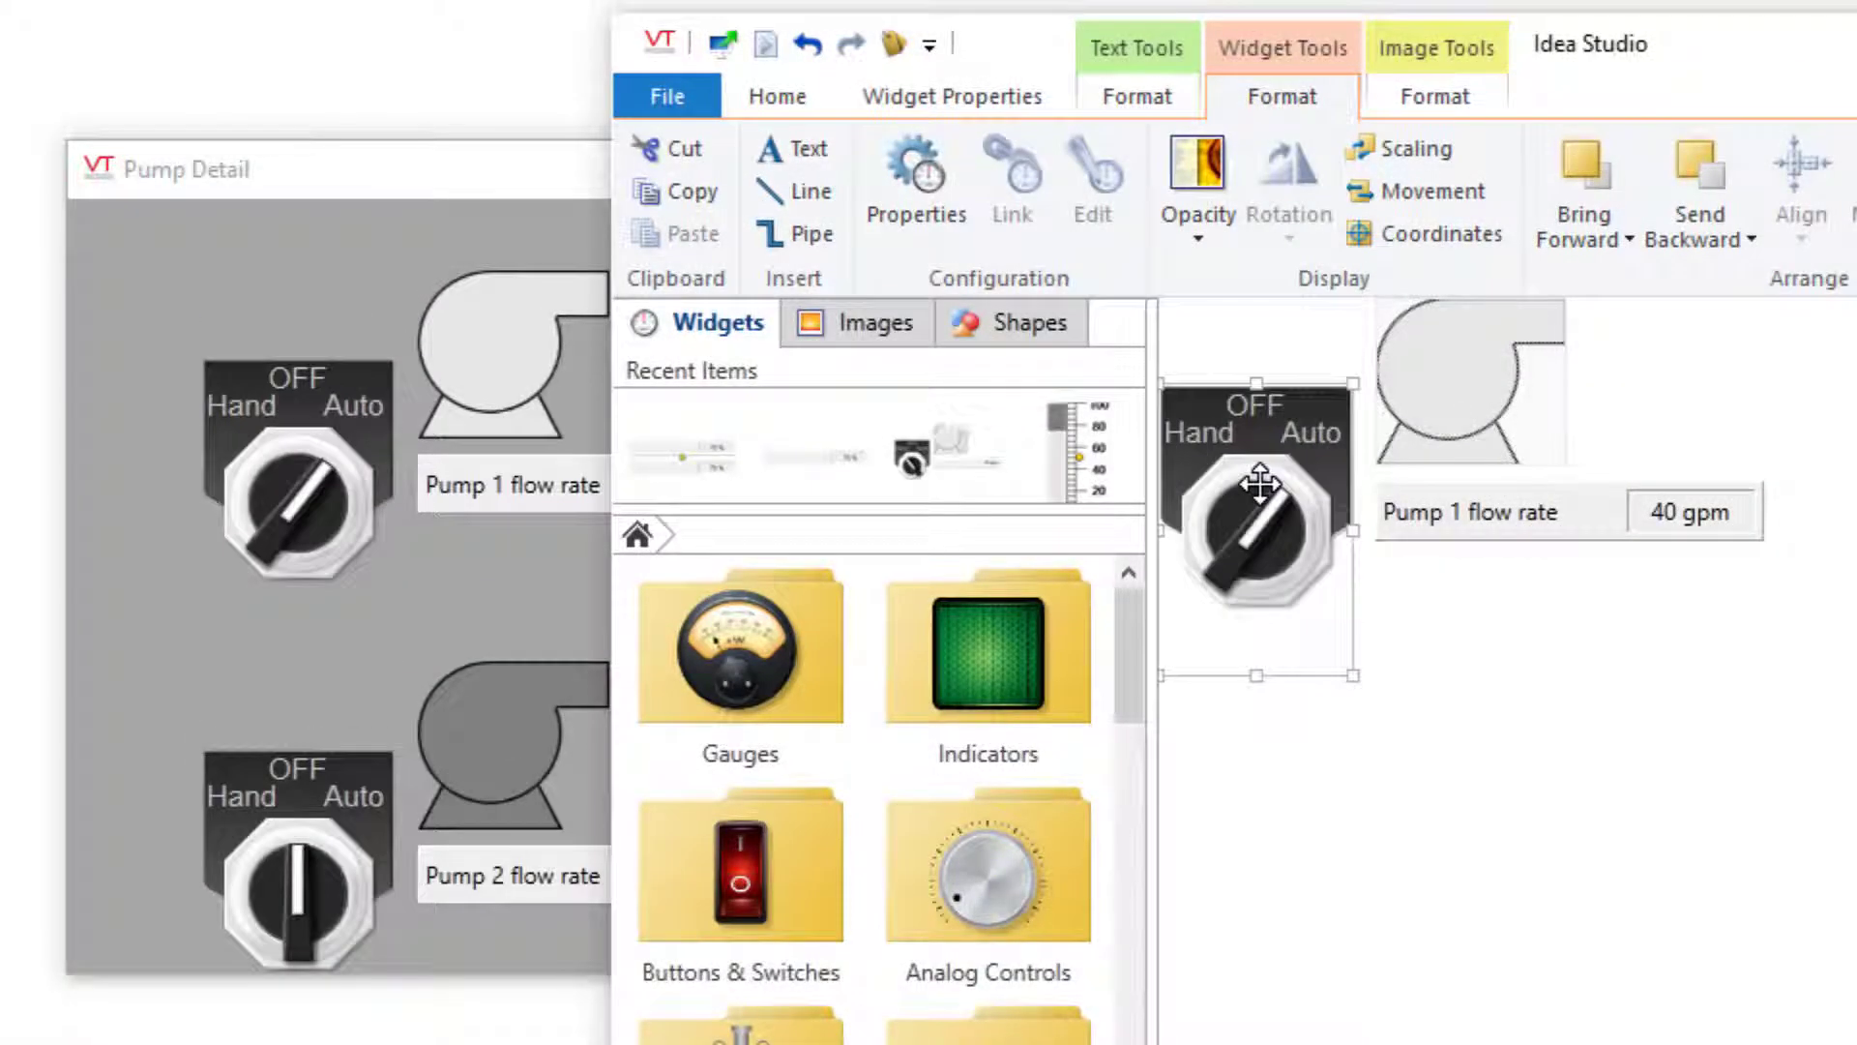
pyautogui.click(803, 46)
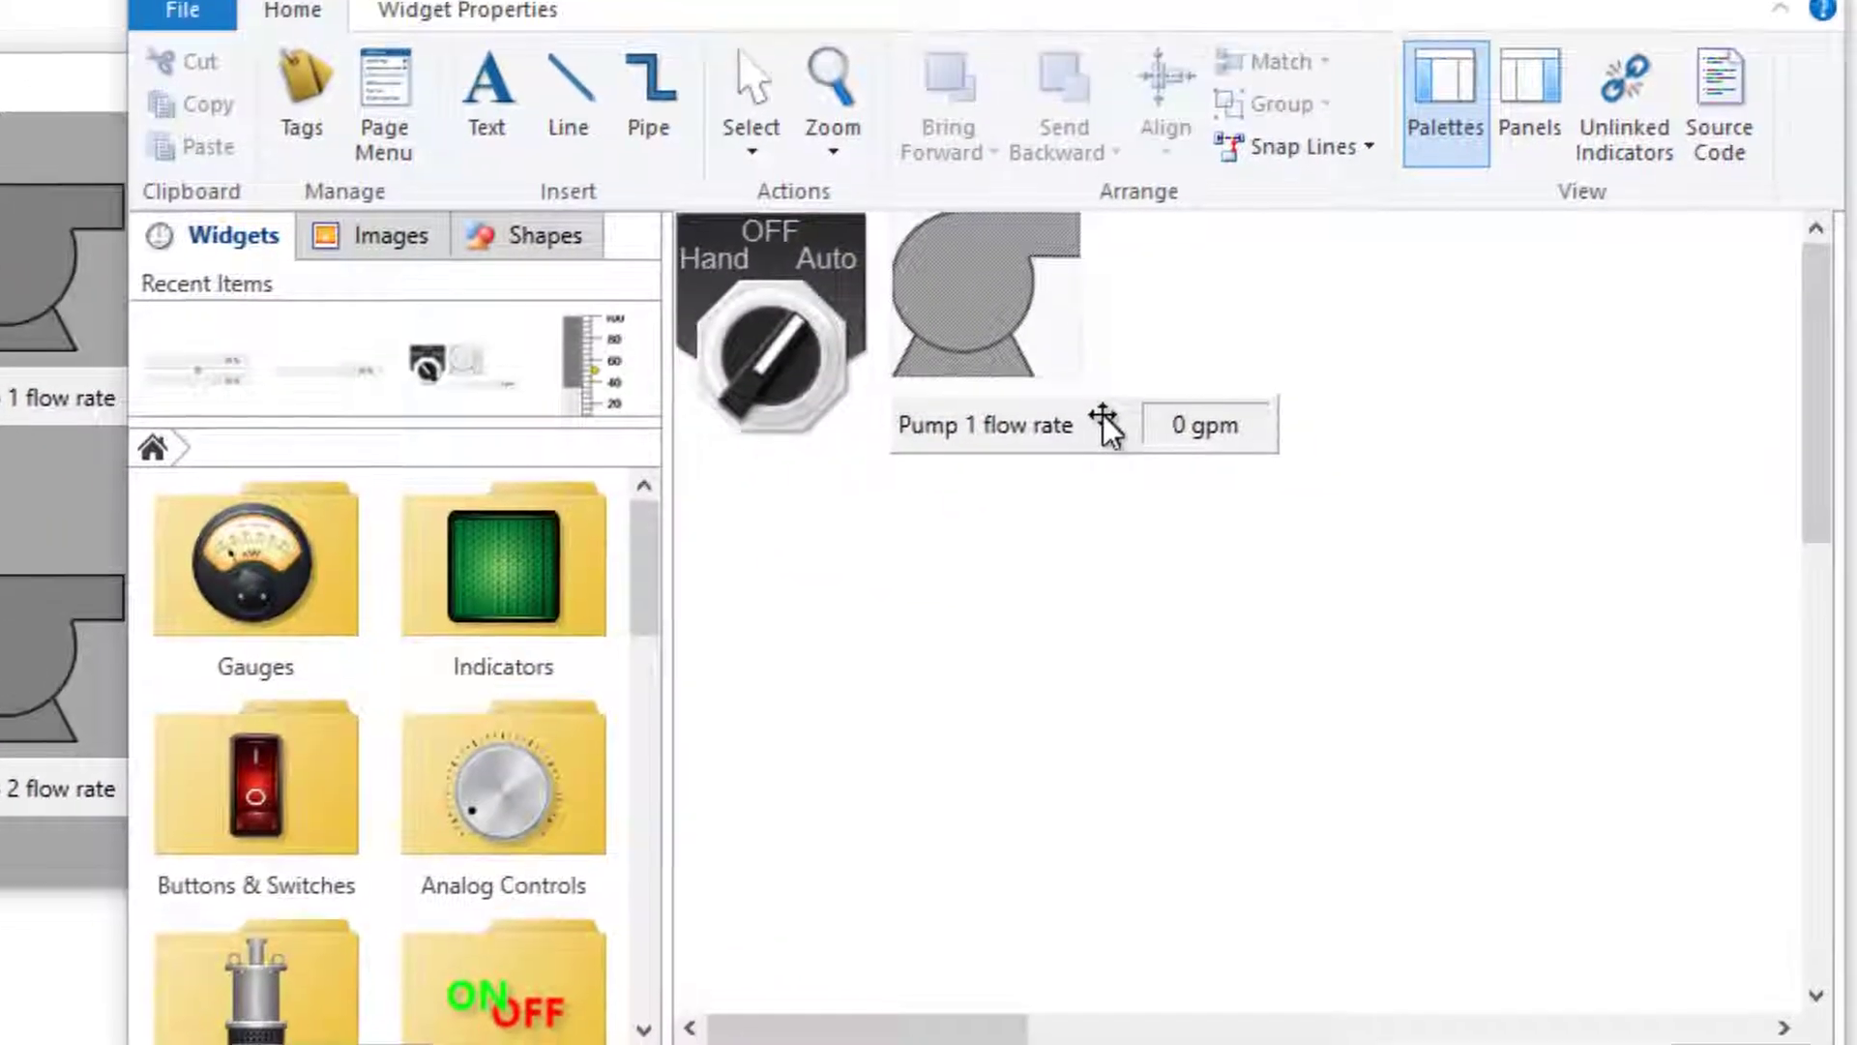
pyautogui.rightClick(1611, 515)
pyautogui.click(1141, 430)
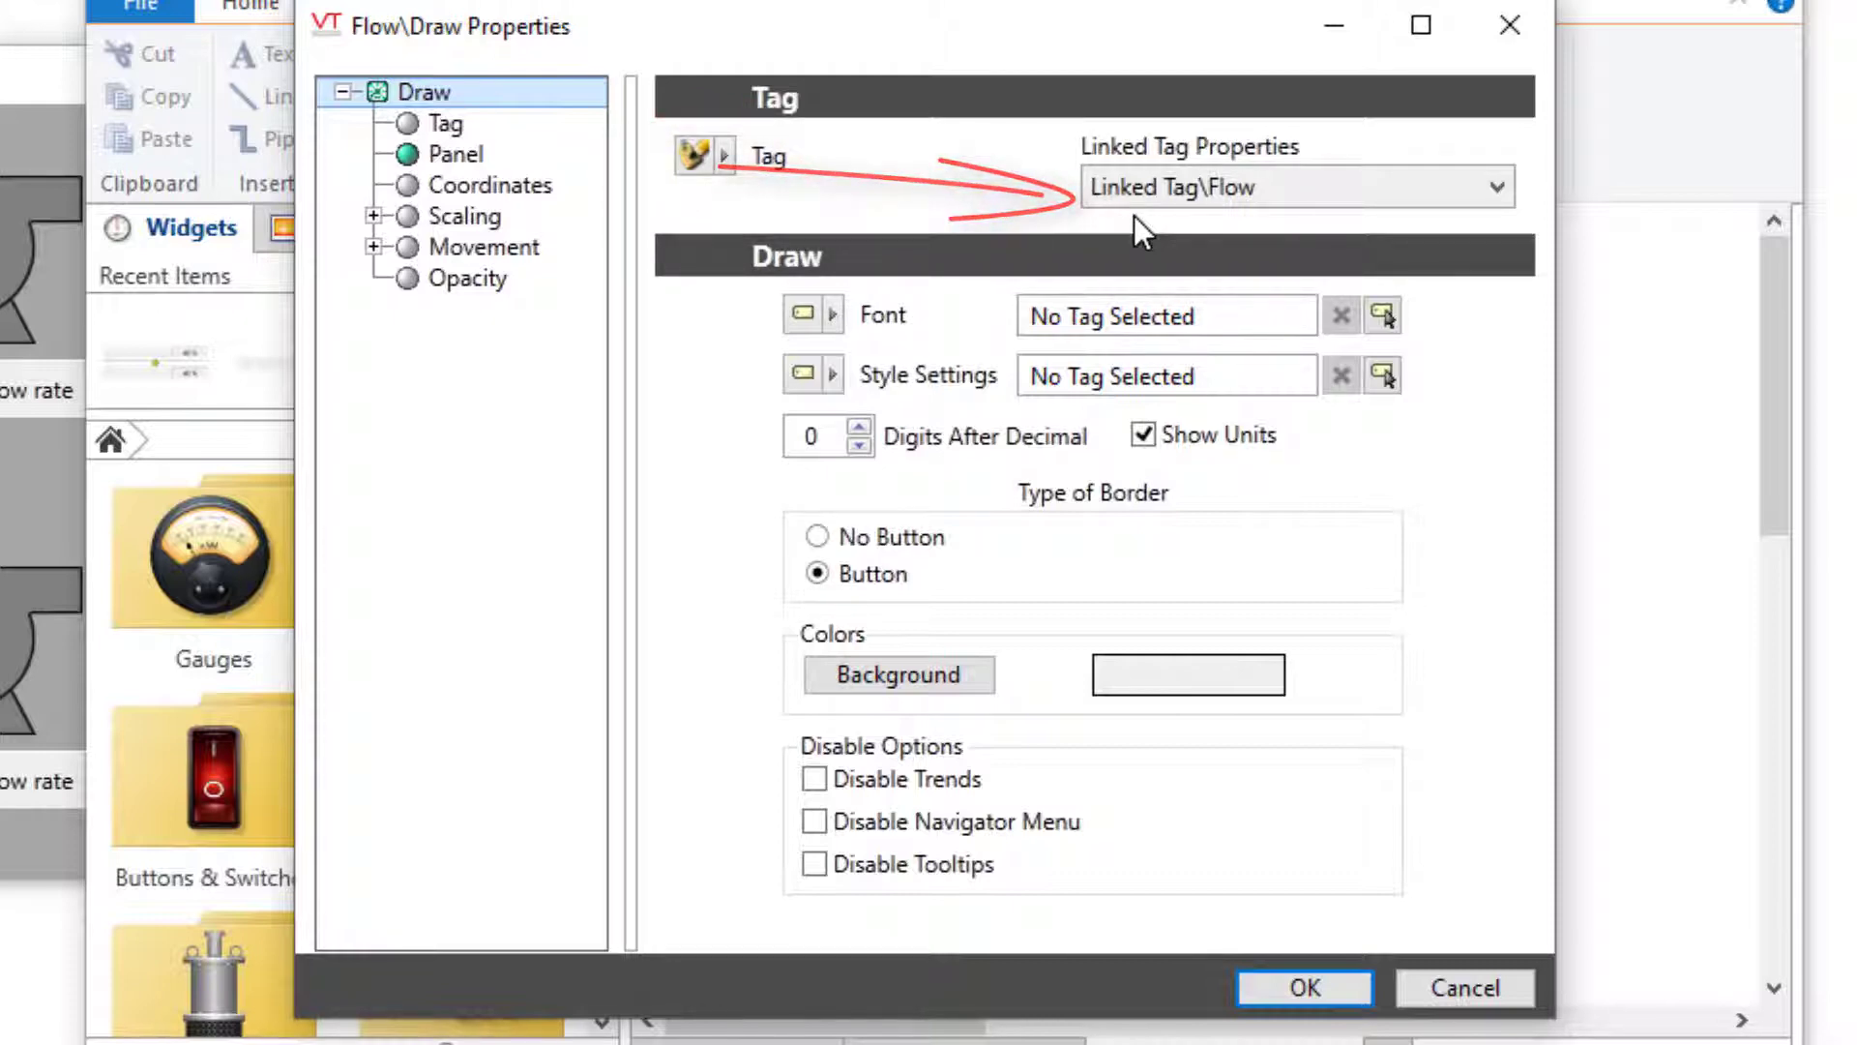
pyautogui.click(1359, 989)
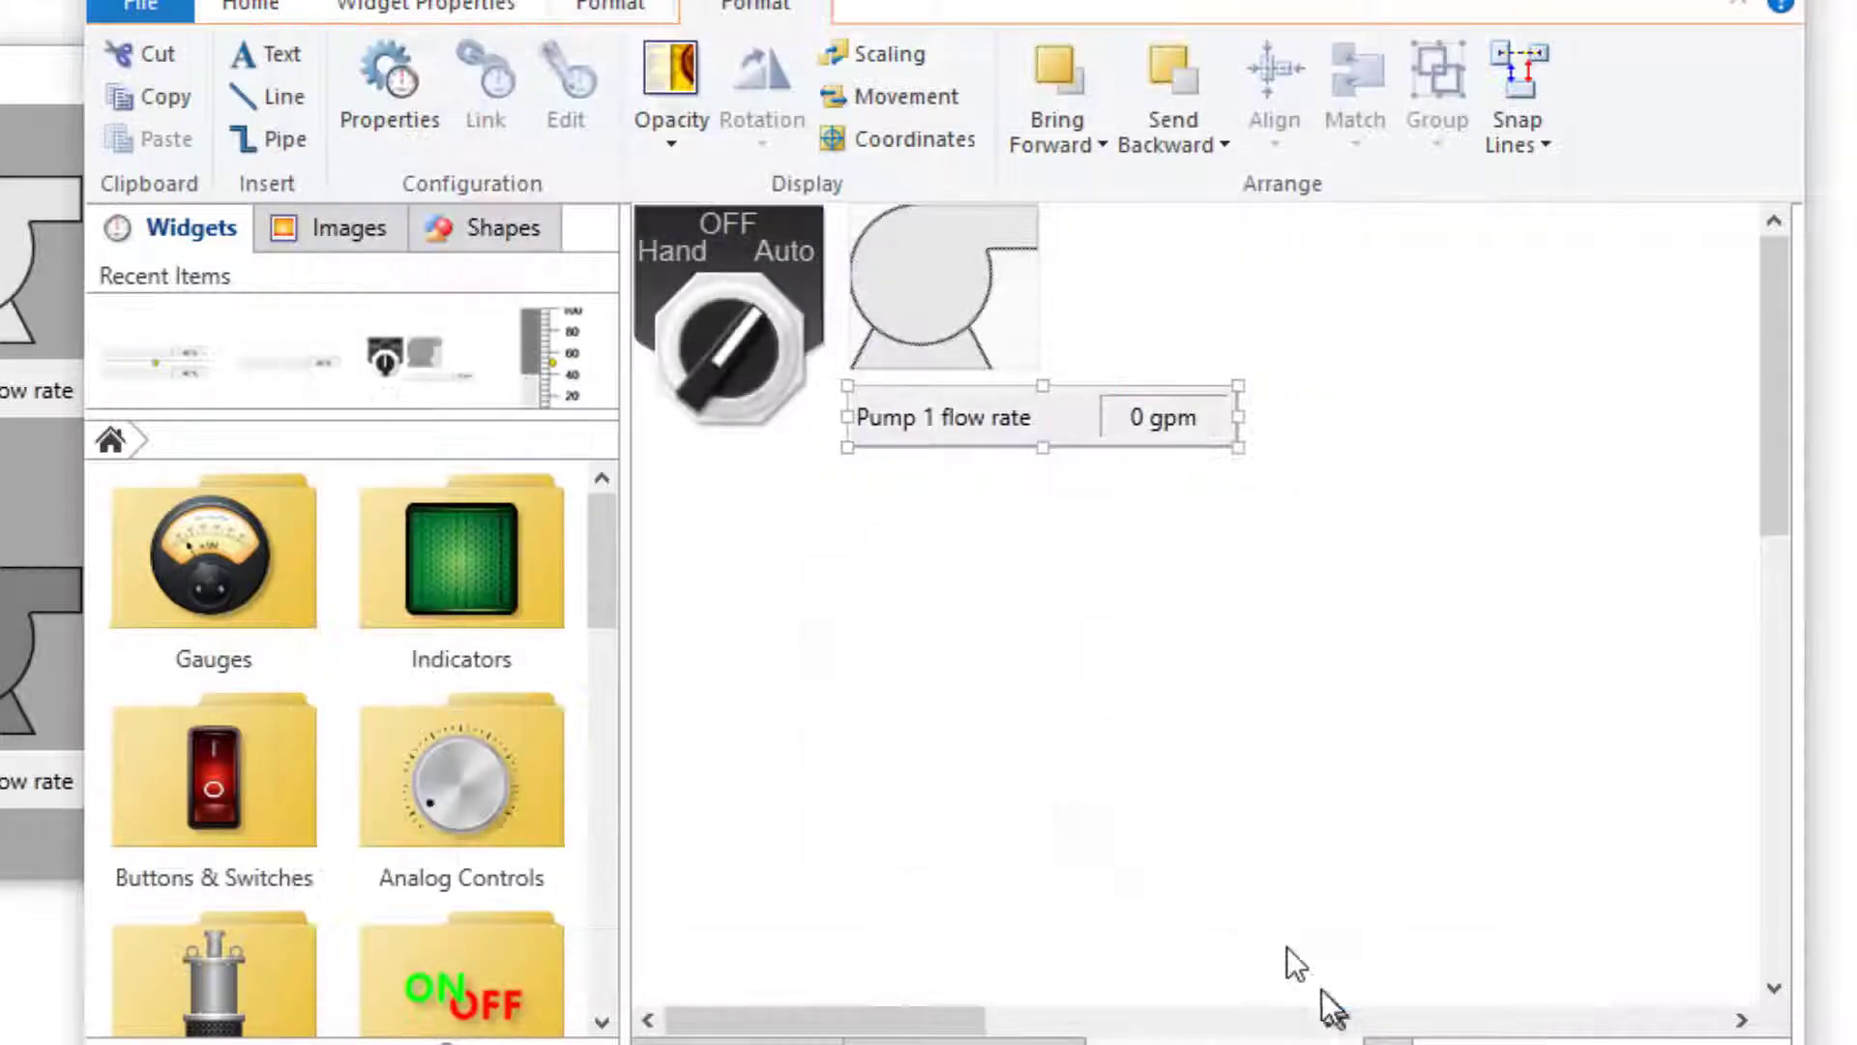
# Place a numeric display below the flow rate and link it to Linked Tag\Speed
pyautogui.moveTo(289, 354); pyautogui.dragTo(1069, 498)
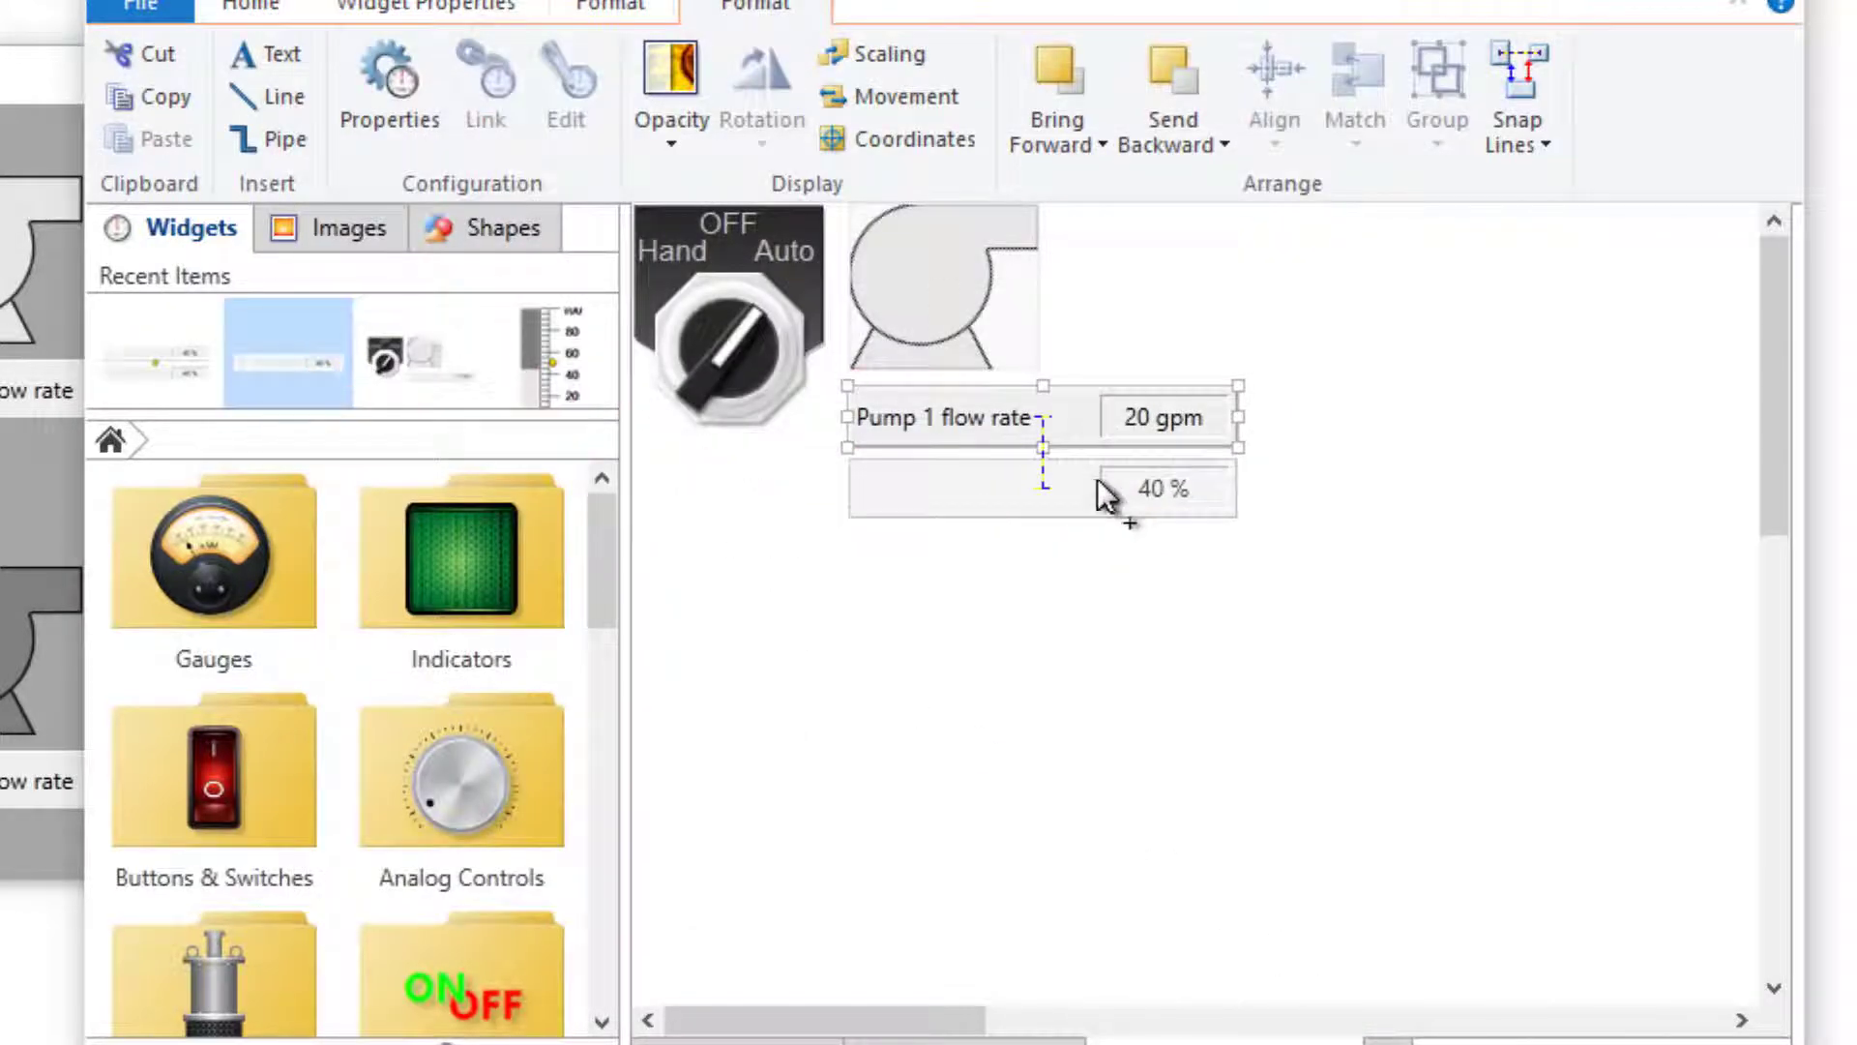
pyautogui.rightClick(1103, 489)
pyautogui.click(1166, 504)
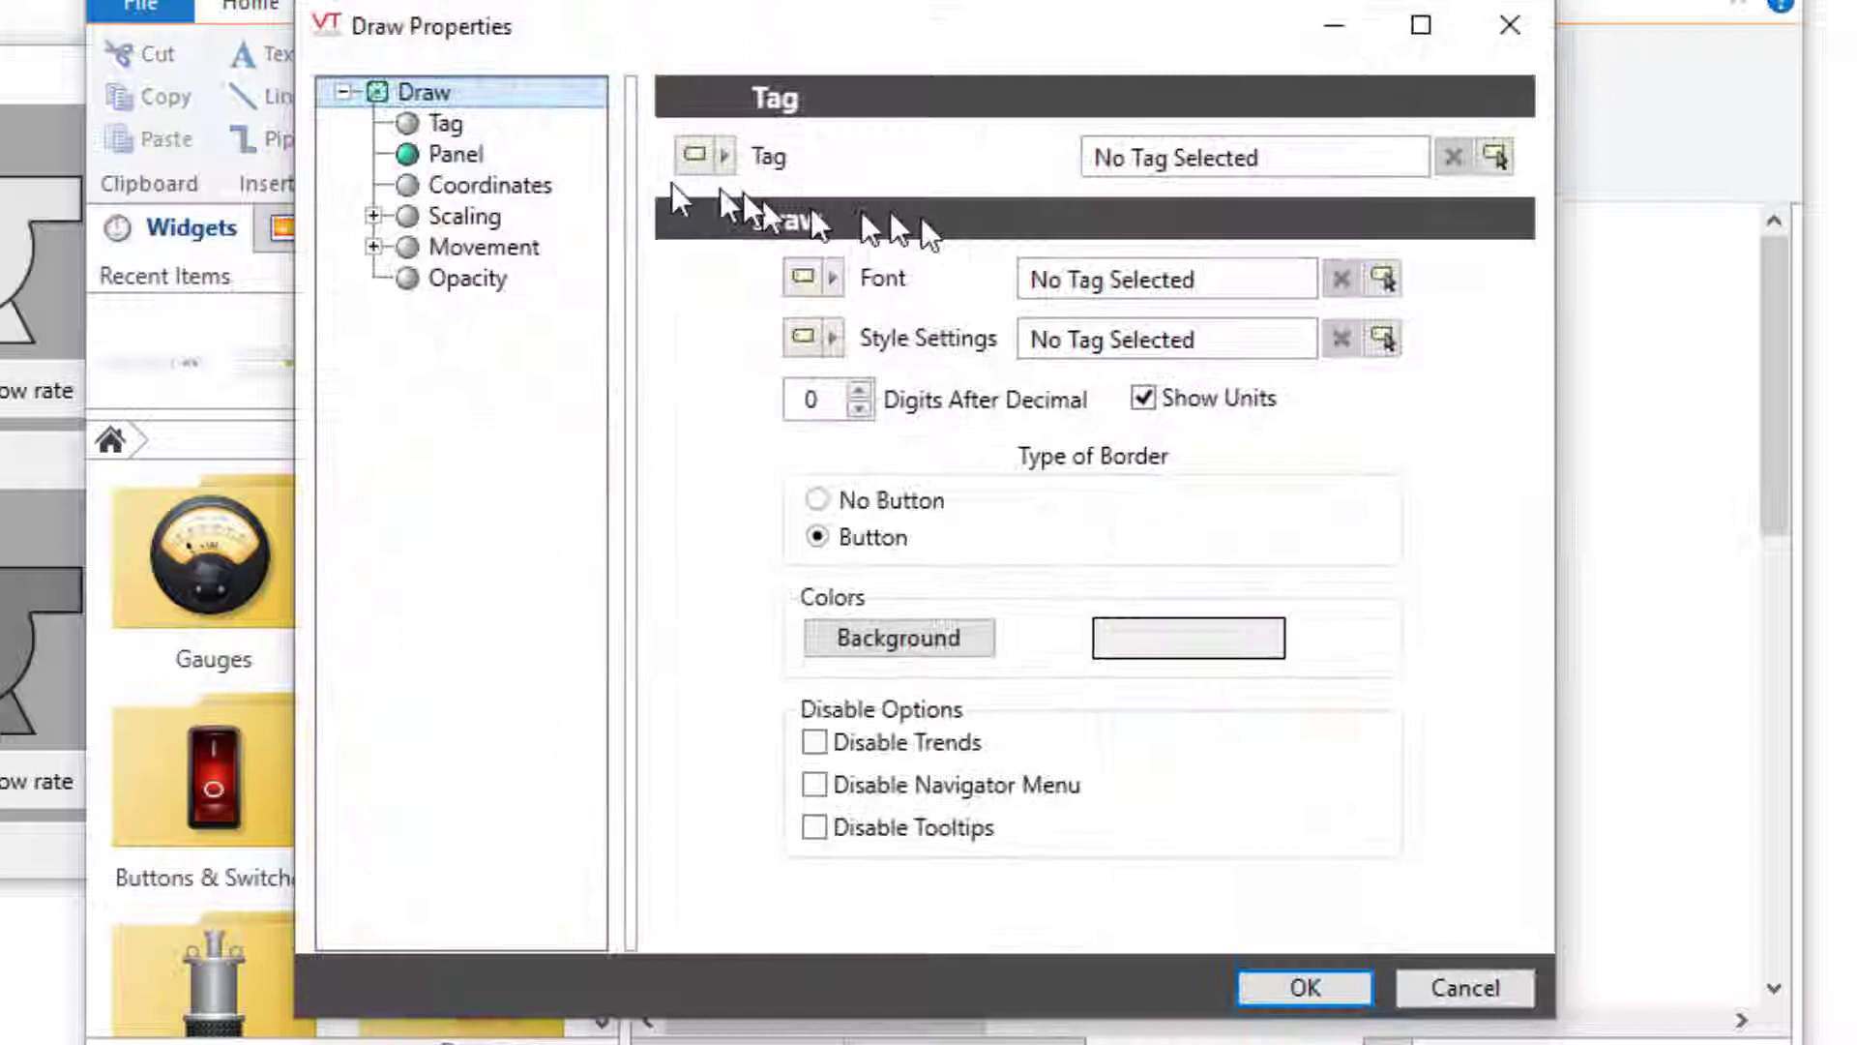
pyautogui.click(724, 156)
pyautogui.click(833, 235)
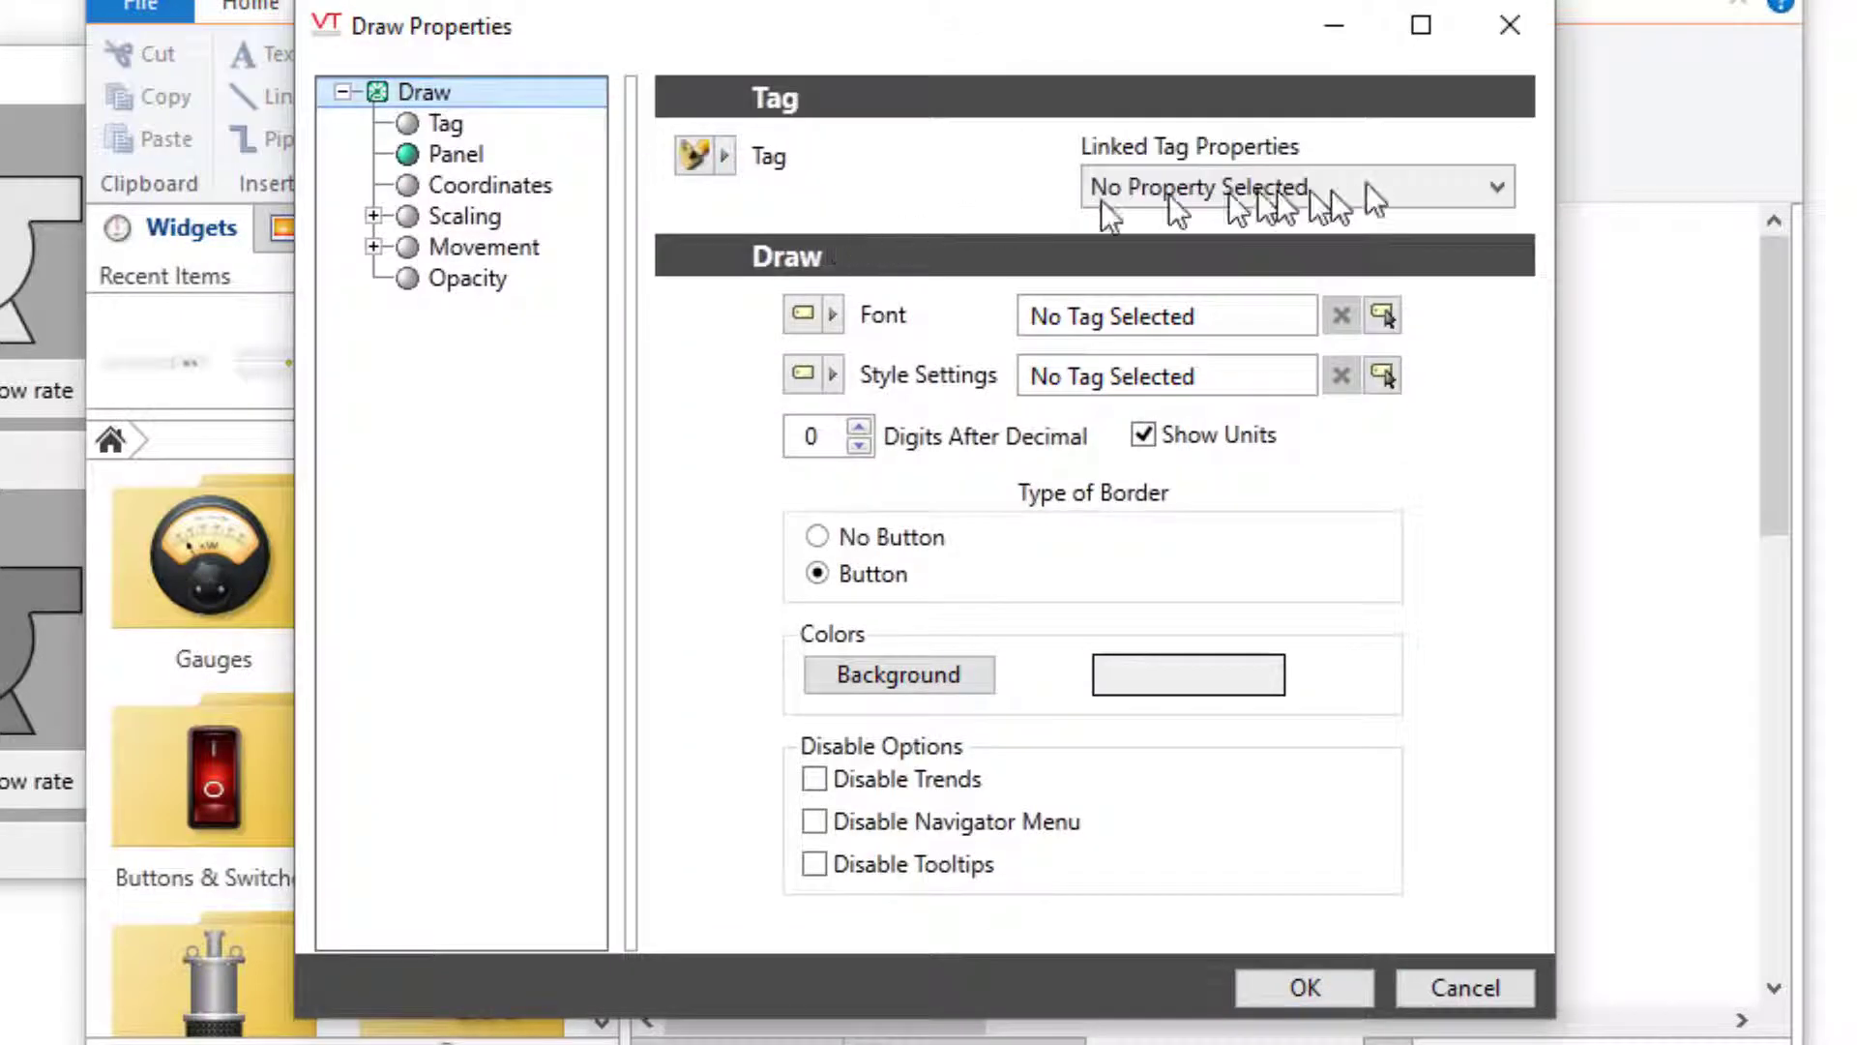
pyautogui.click(1486, 188)
pyautogui.click(1109, 257)
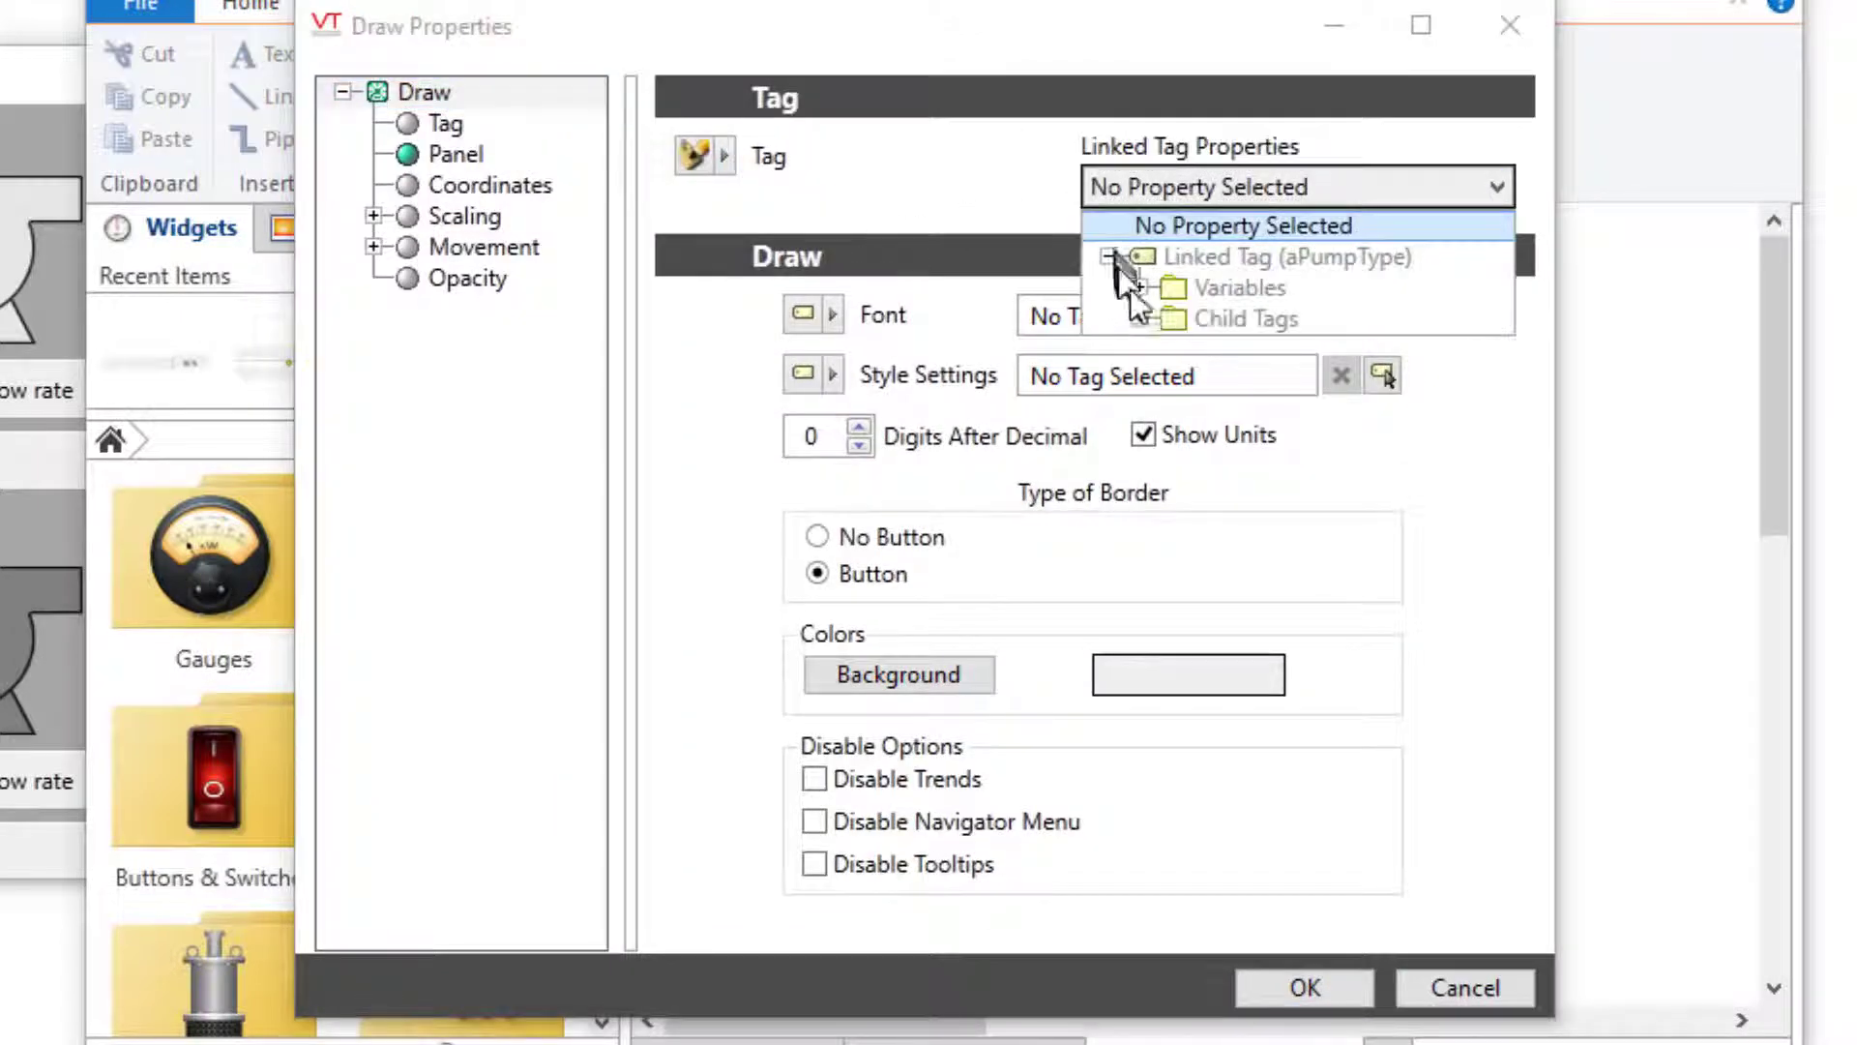
pyautogui.click(1142, 311)
pyautogui.click(1253, 505)
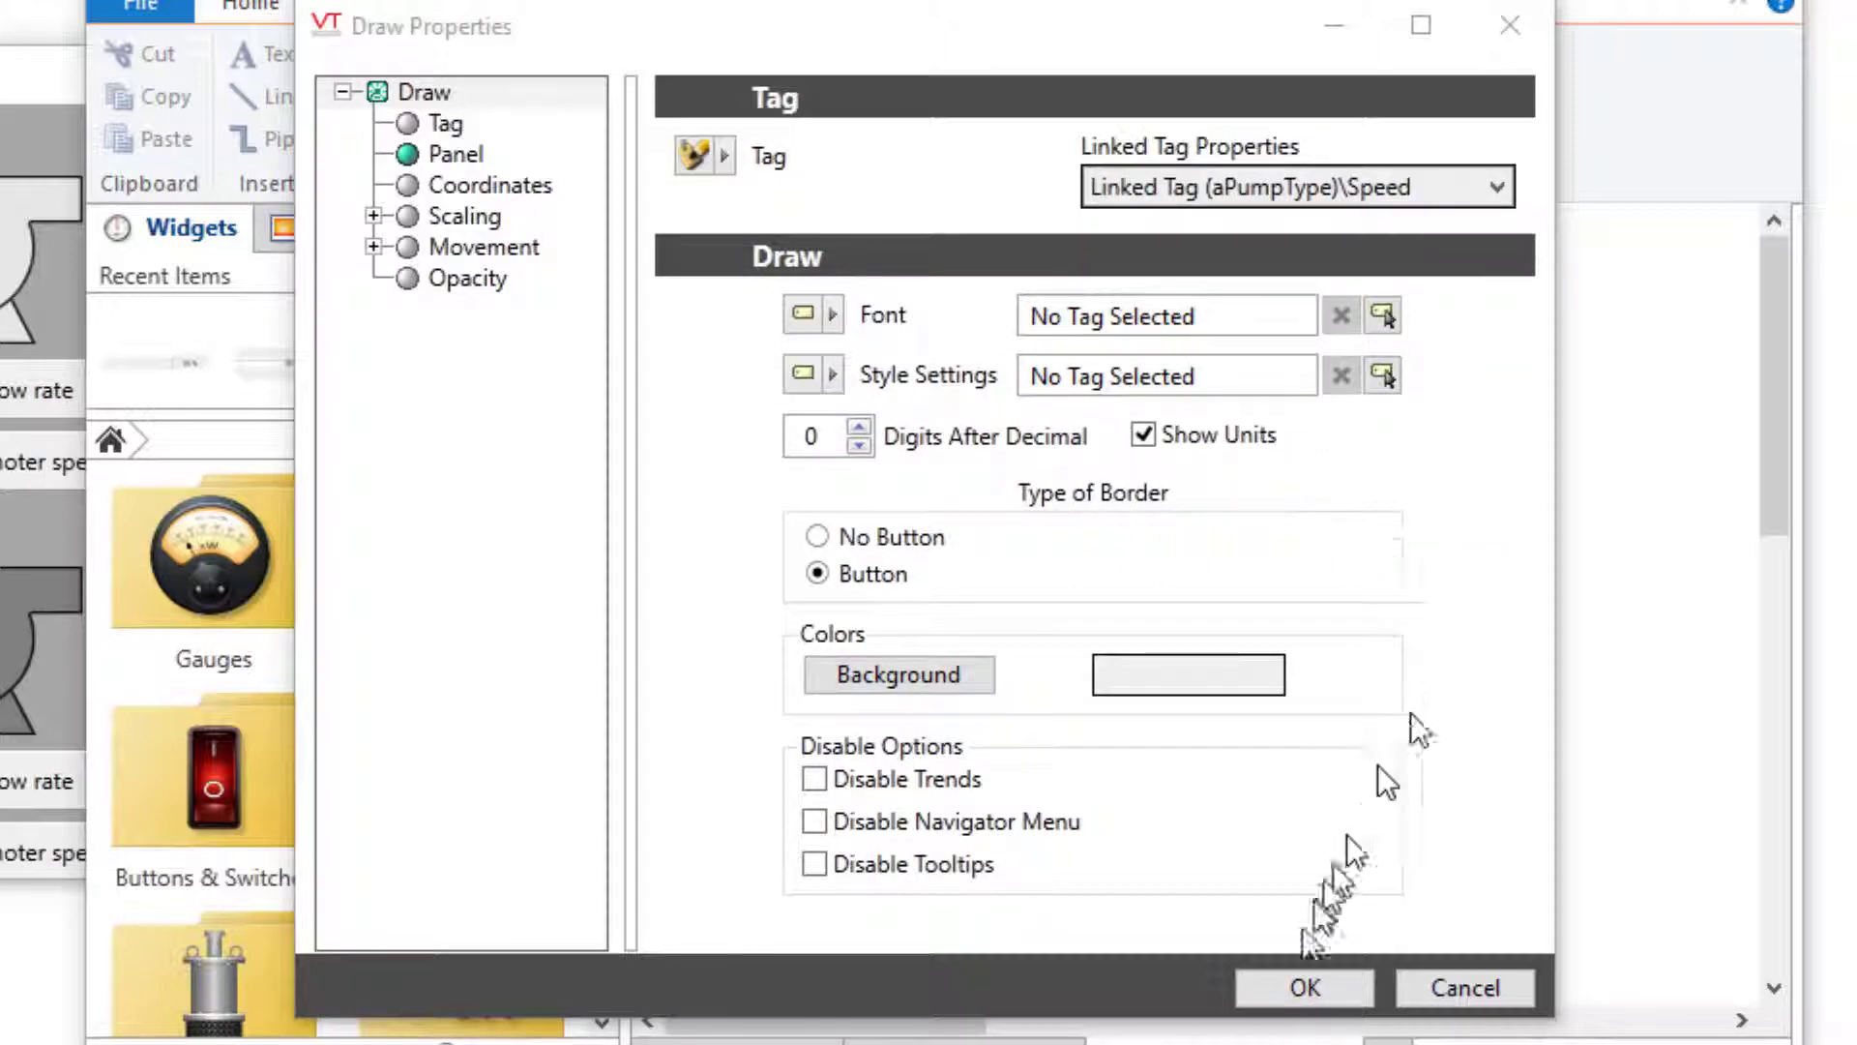
pyautogui.click(1293, 987)
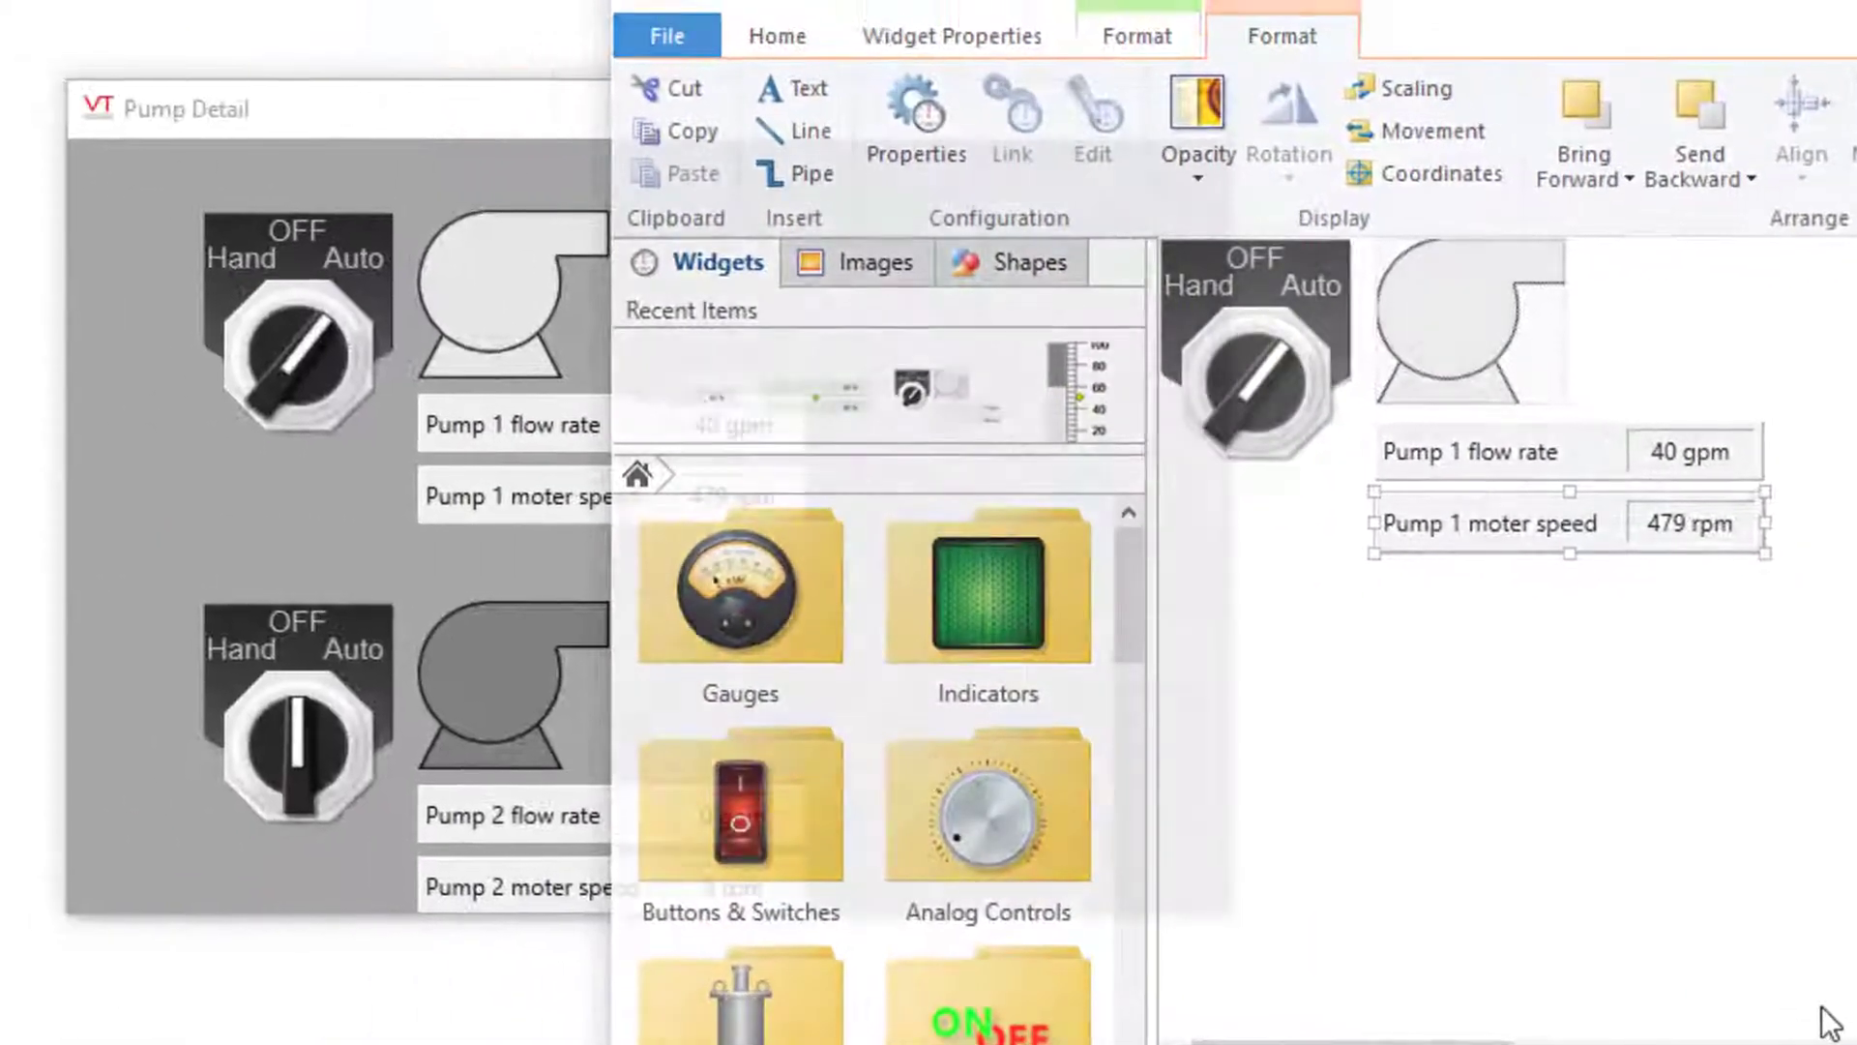